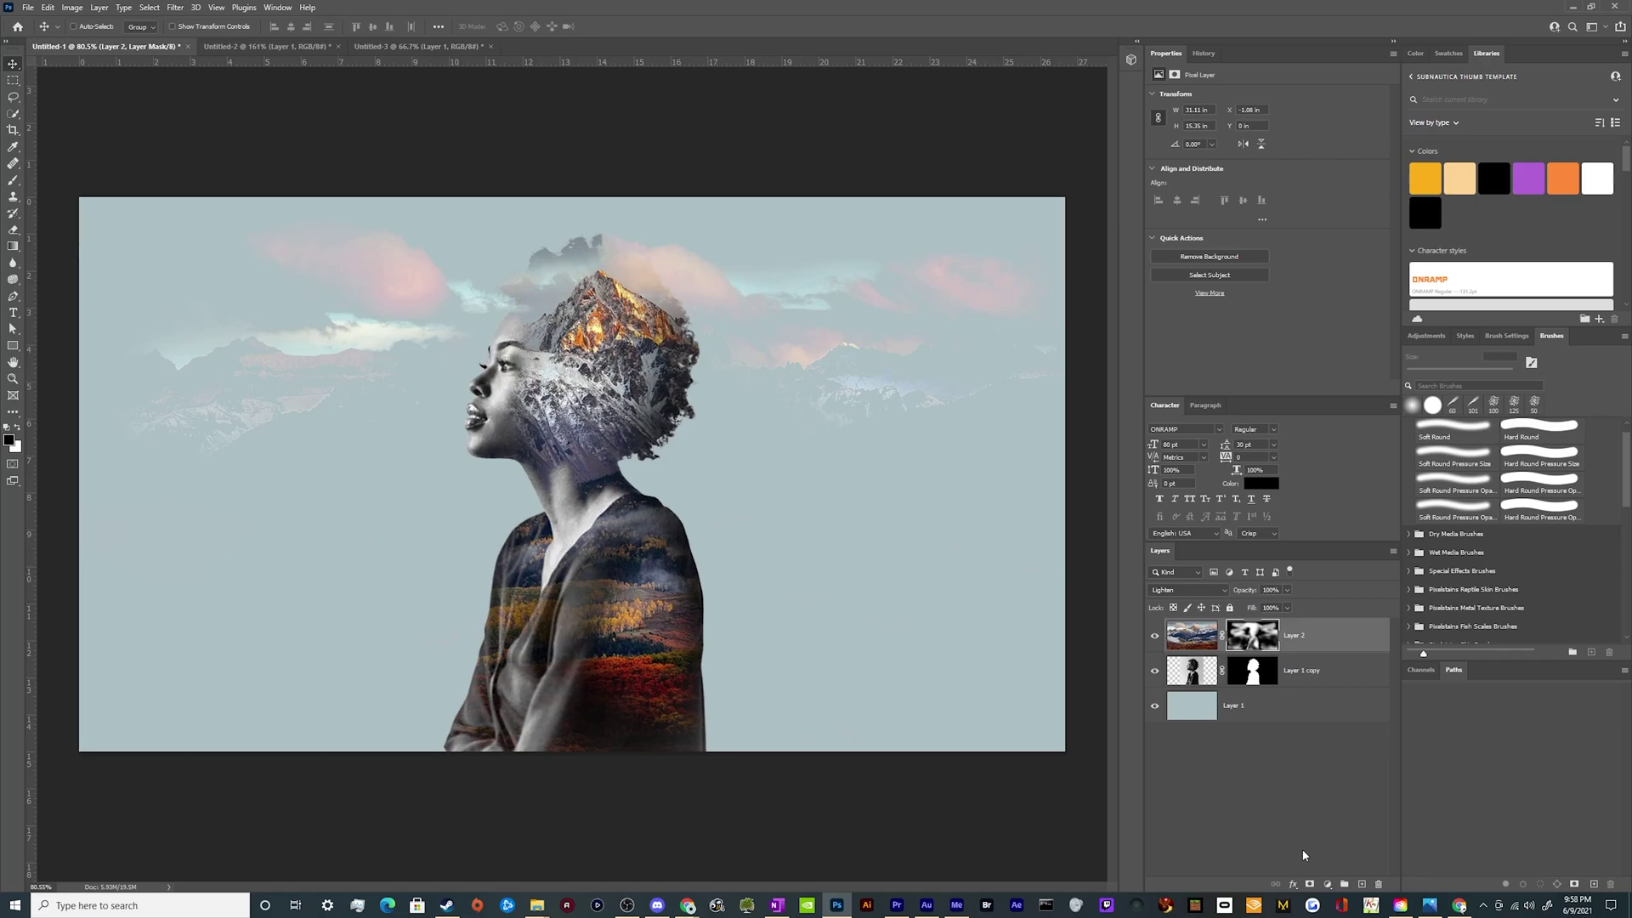
# Switch from the Untitled-1 composite to the Untitled-2 portrait document
pyautogui.hotkey('ctrl', 'Tab')
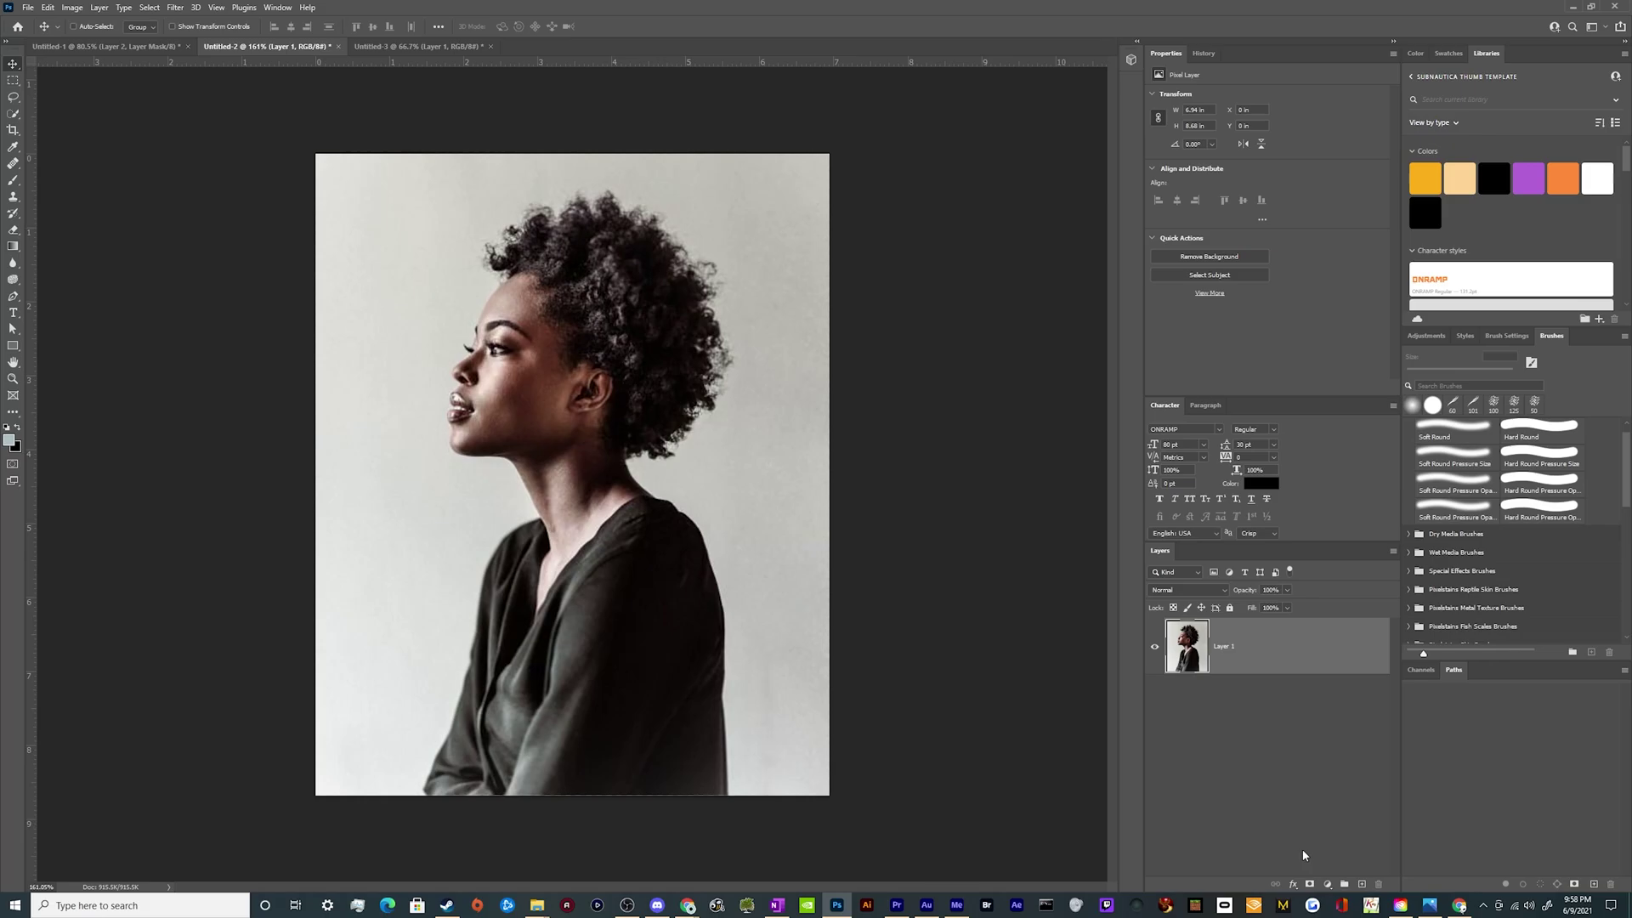
pyautogui.hotkey('ctrl', 'Tab')
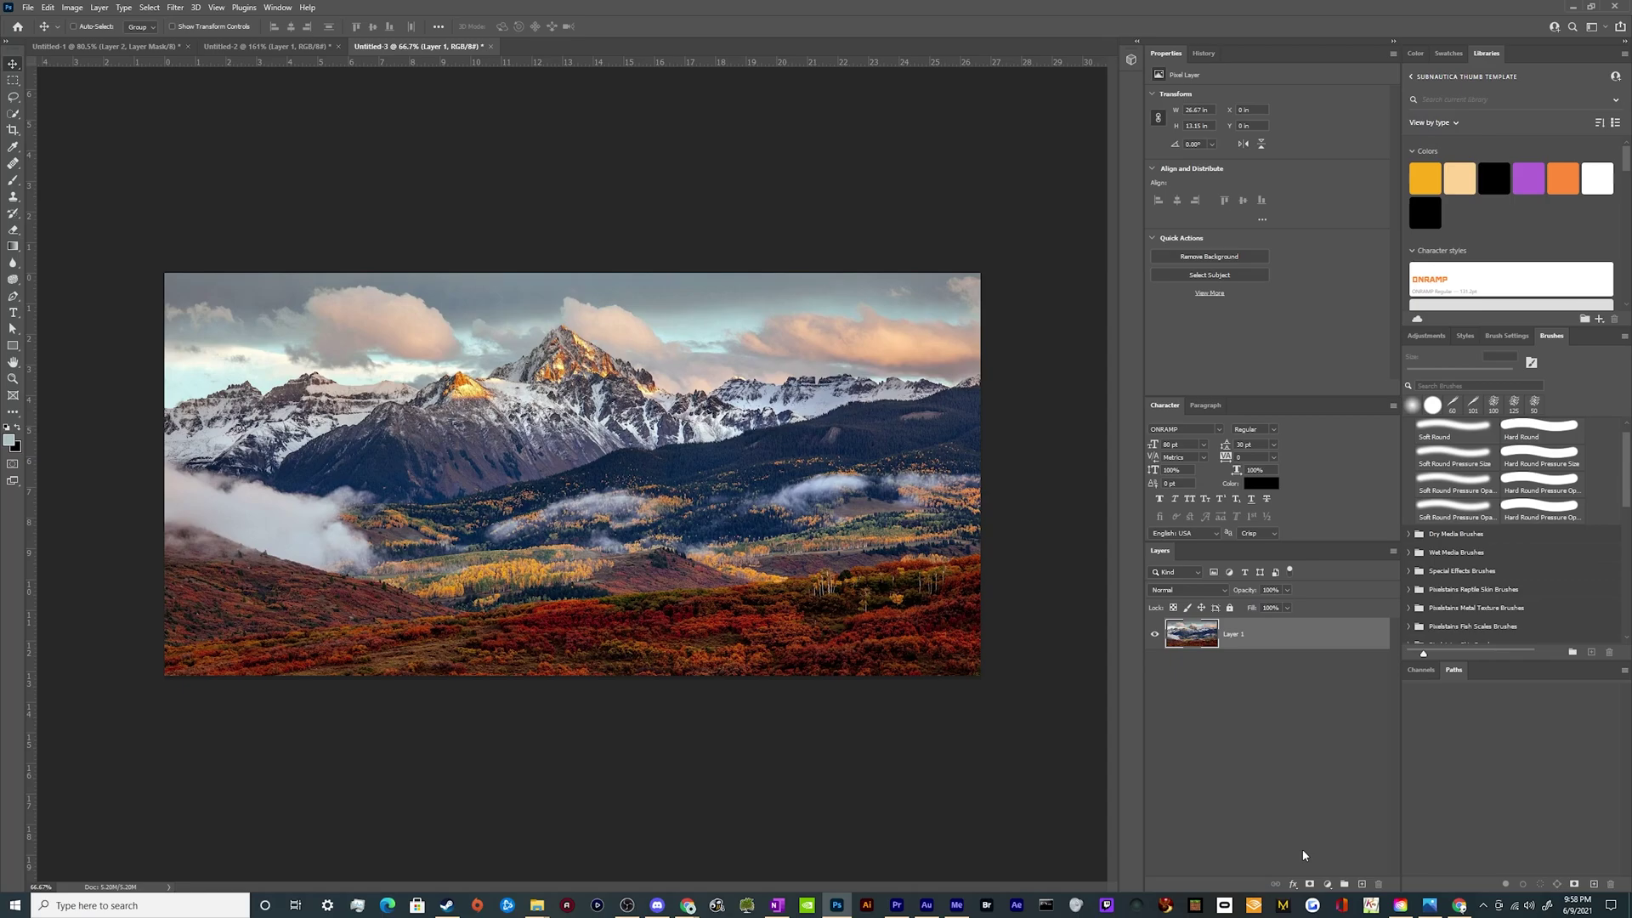
pyautogui.hotkey('ctrl', 'shift', 'Tab')
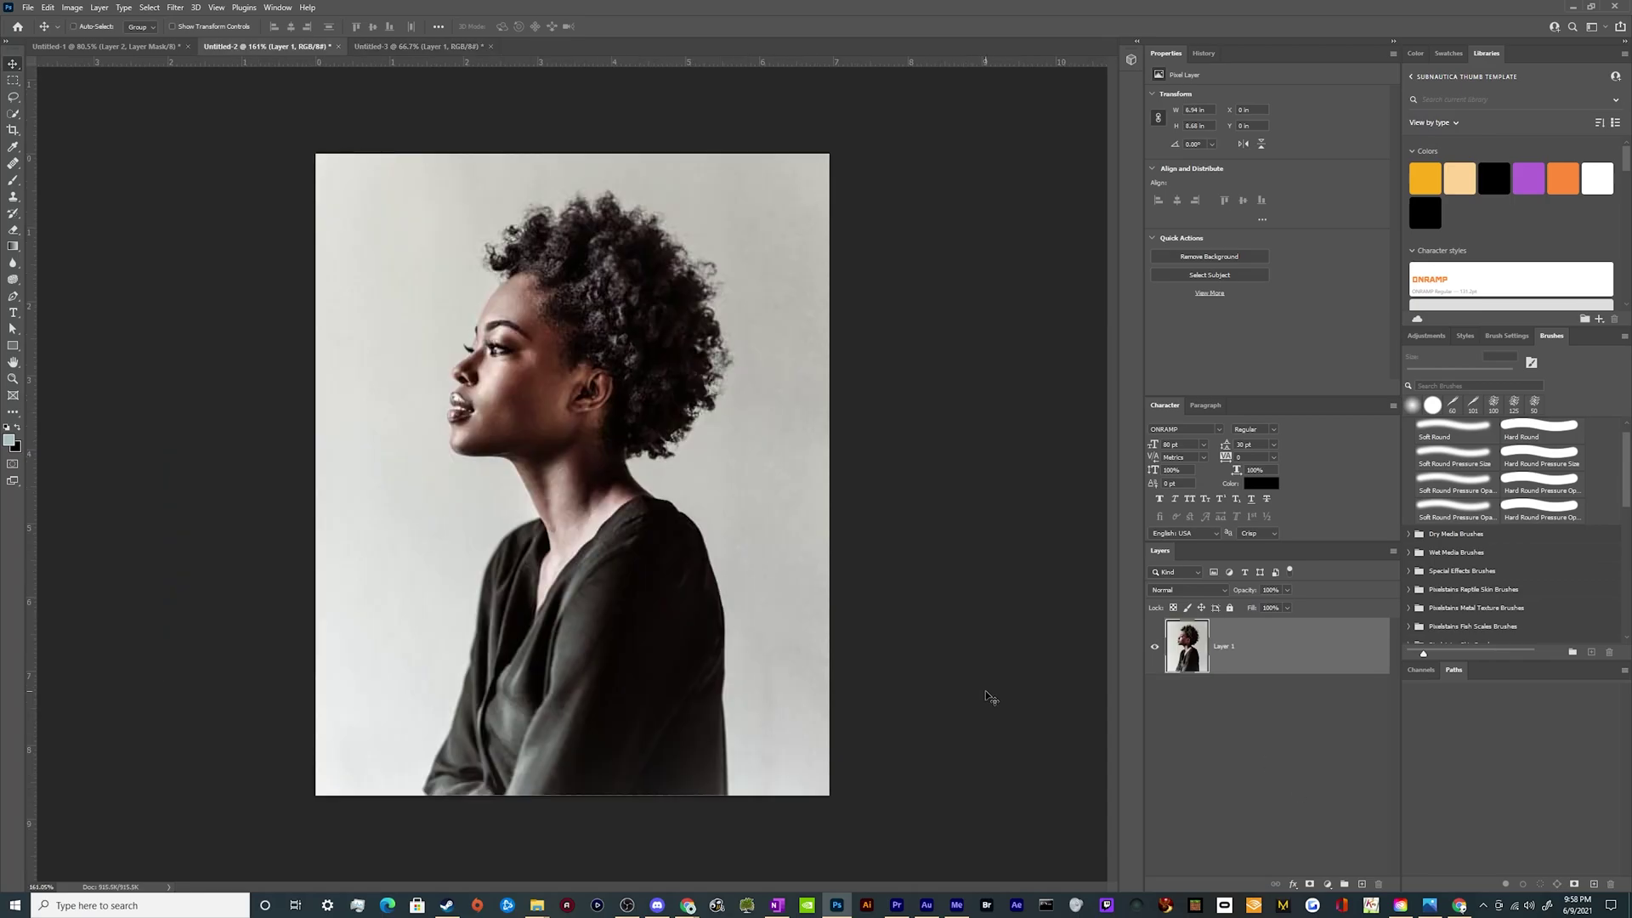
# Create a blank 1920 × 1080 document, fit it in view, then return to the Untitled-2 portrait
pyautogui.hotkey('ctrl', 'n')
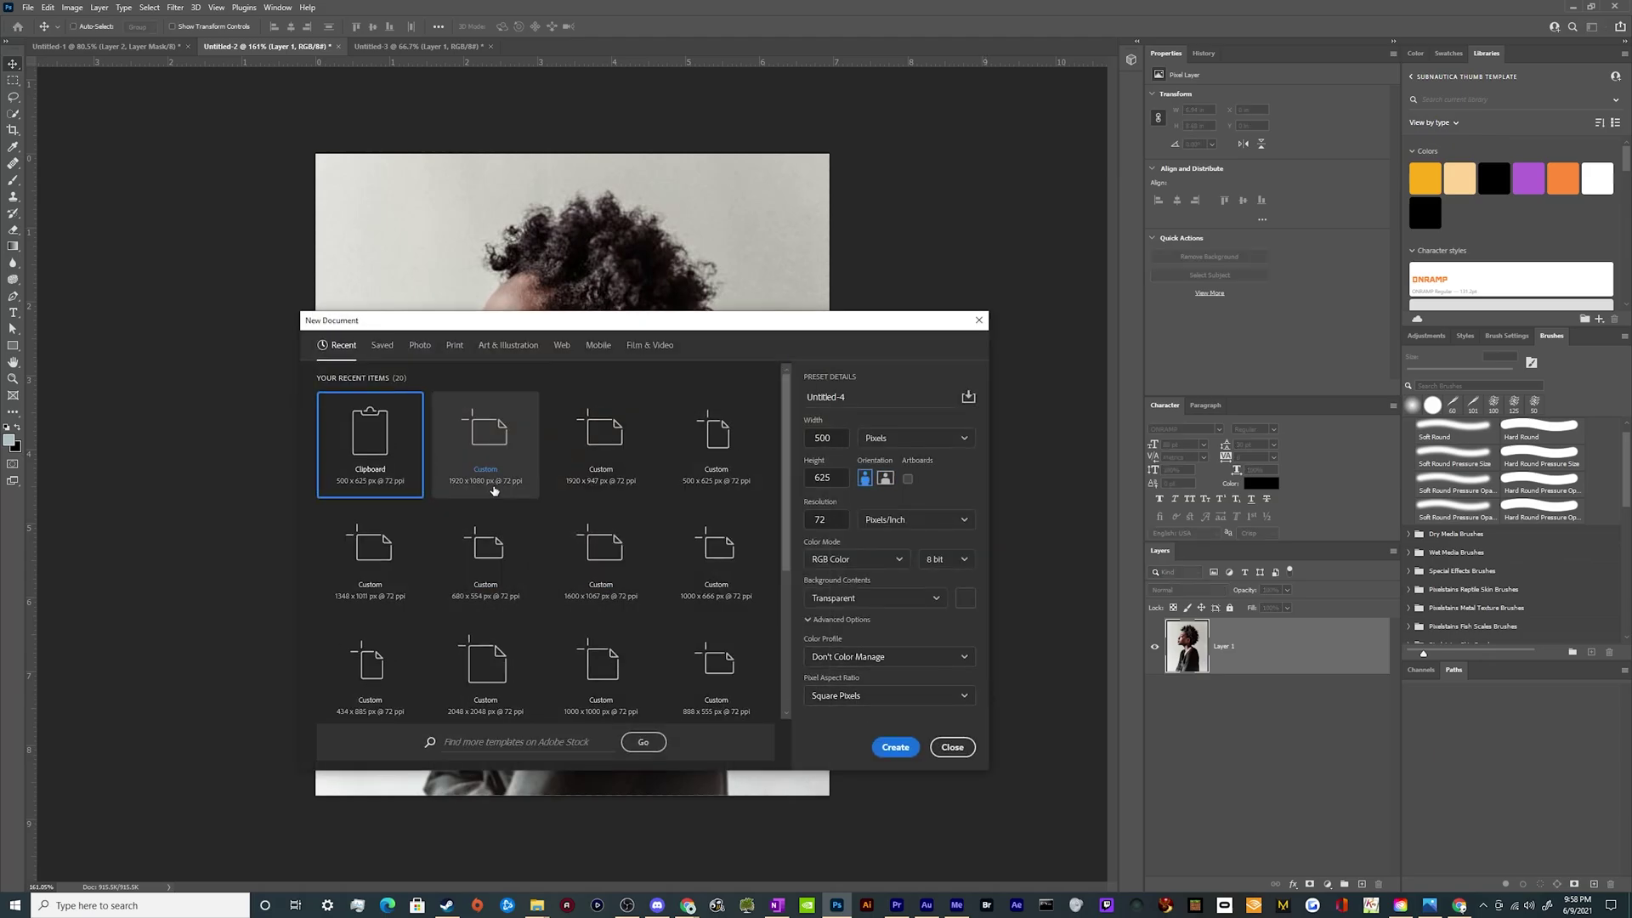
pyautogui.click(496, 470)
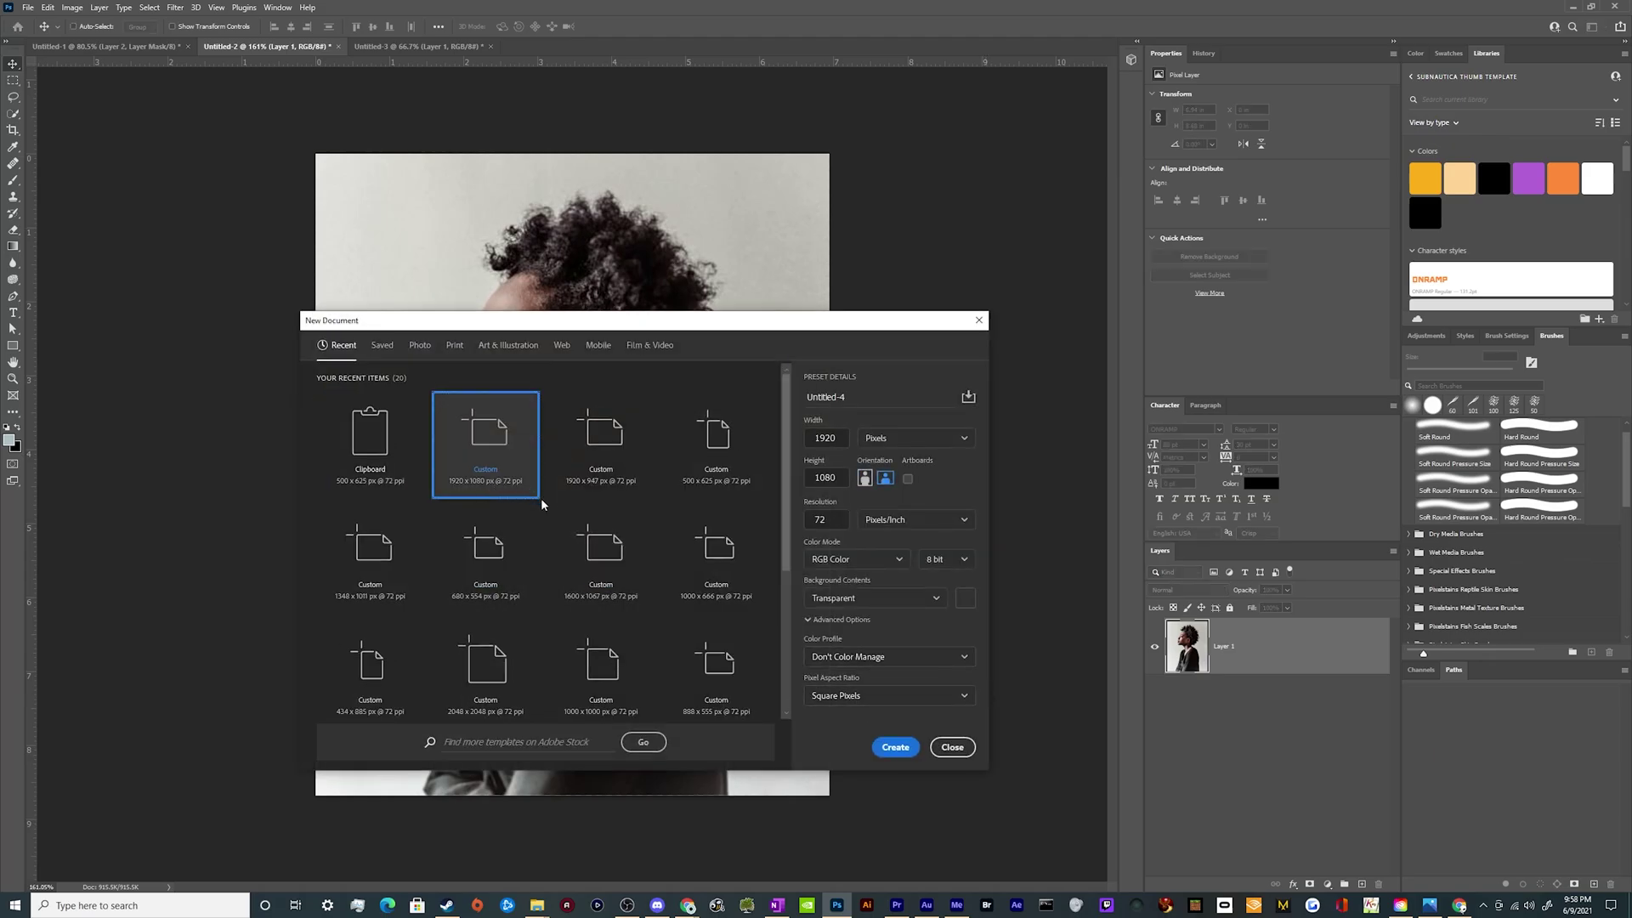
pyautogui.click(892, 749)
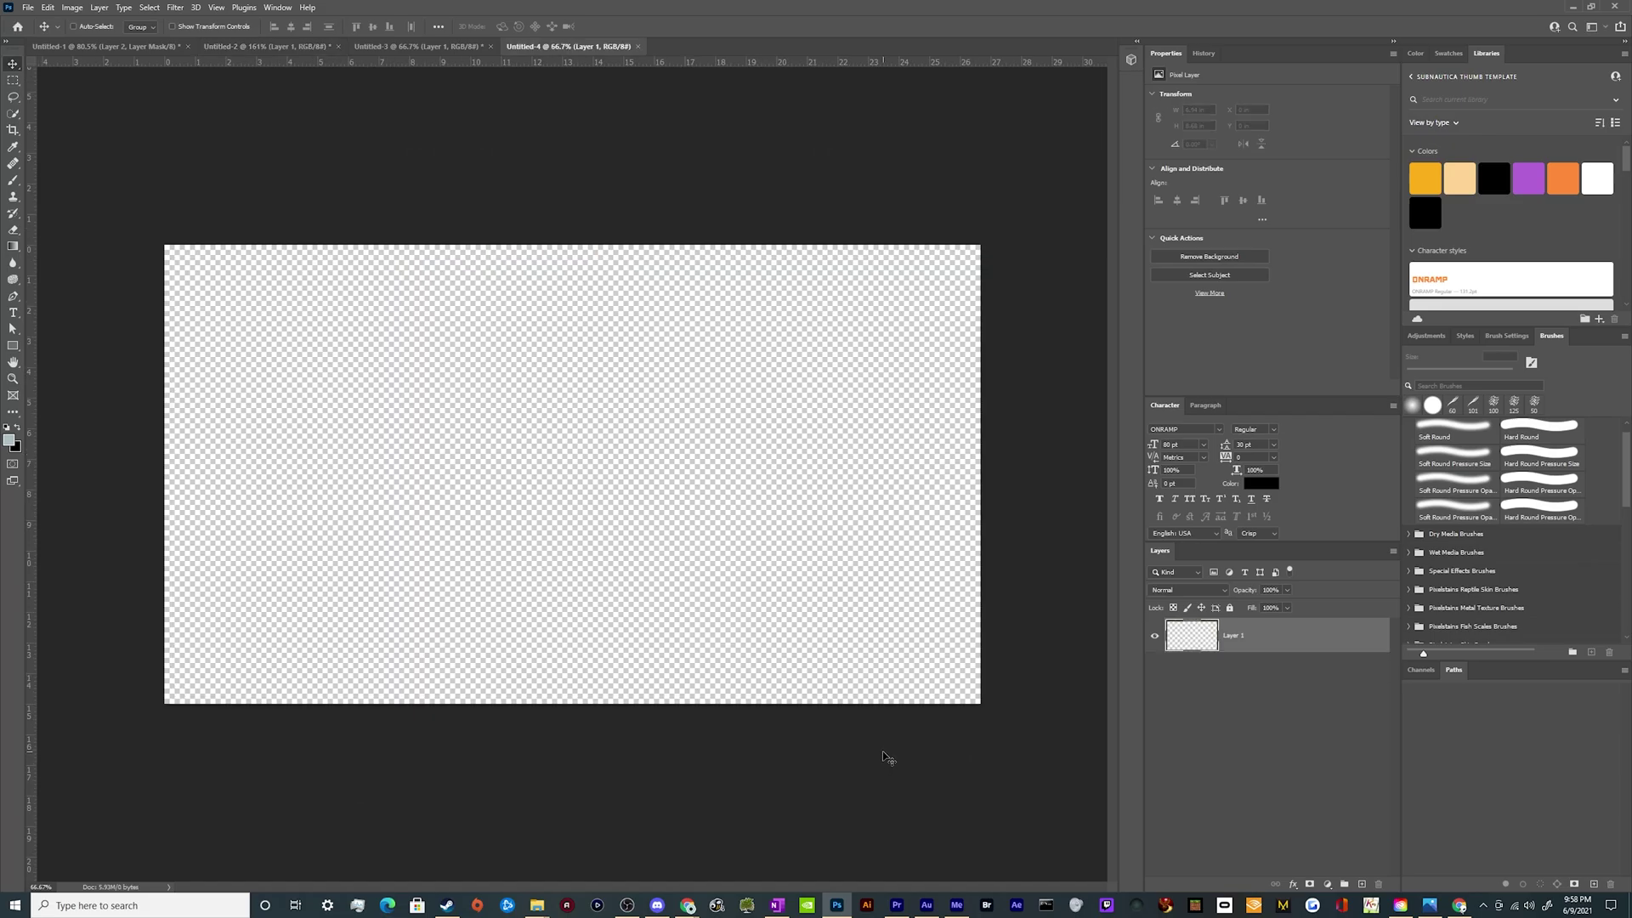
pyautogui.hotkey('ctrl', '0')
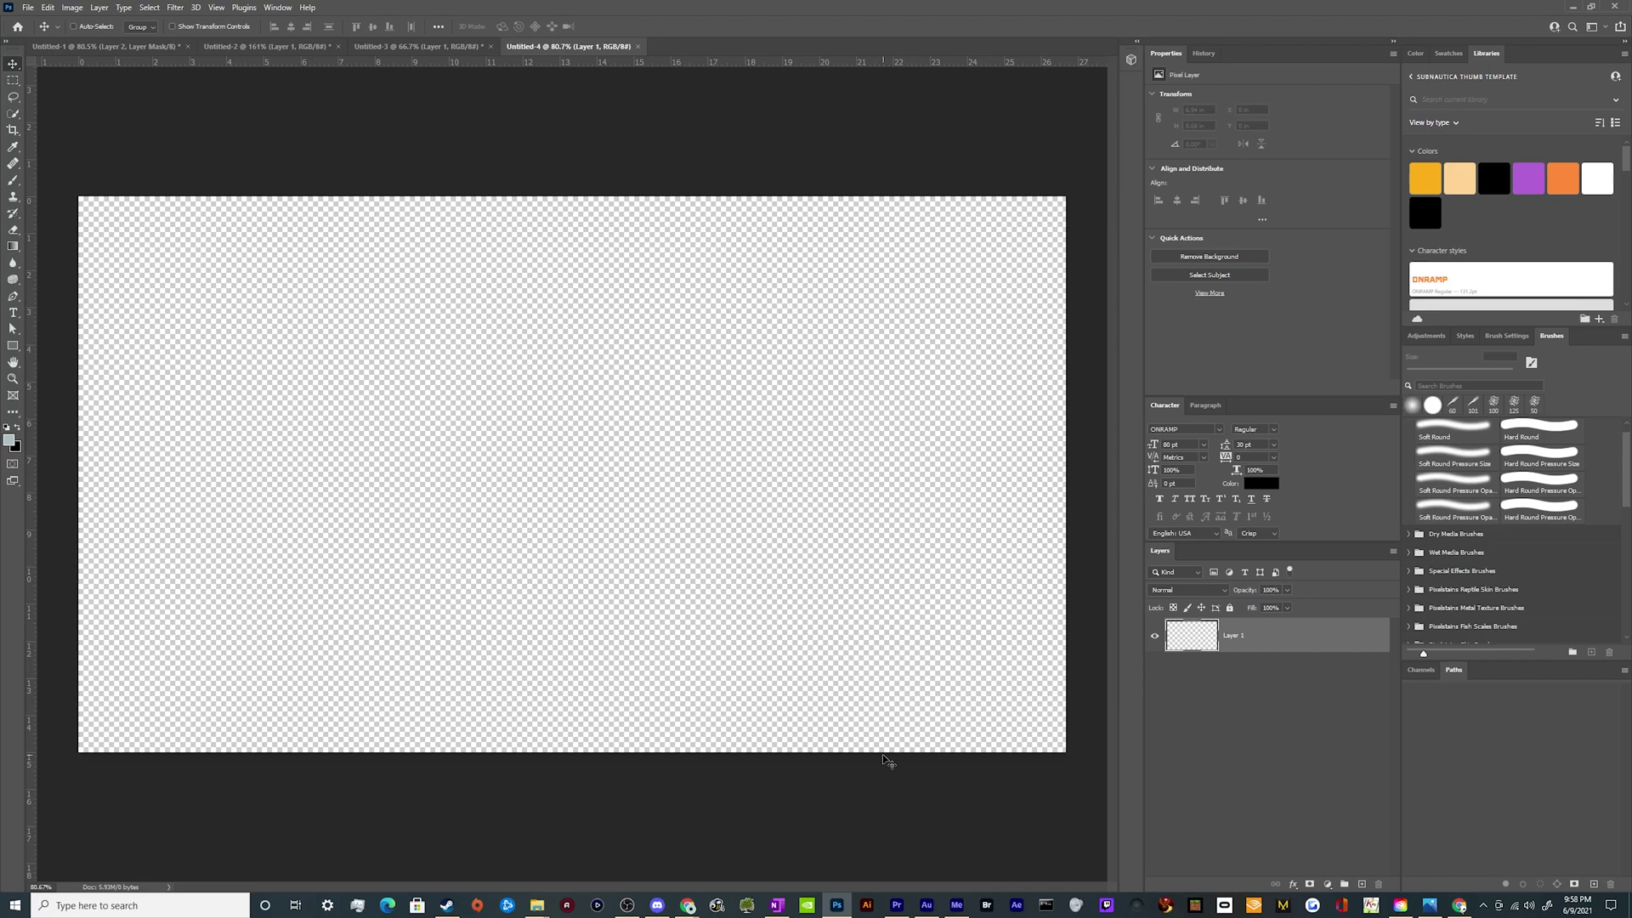
pyautogui.click(271, 45)
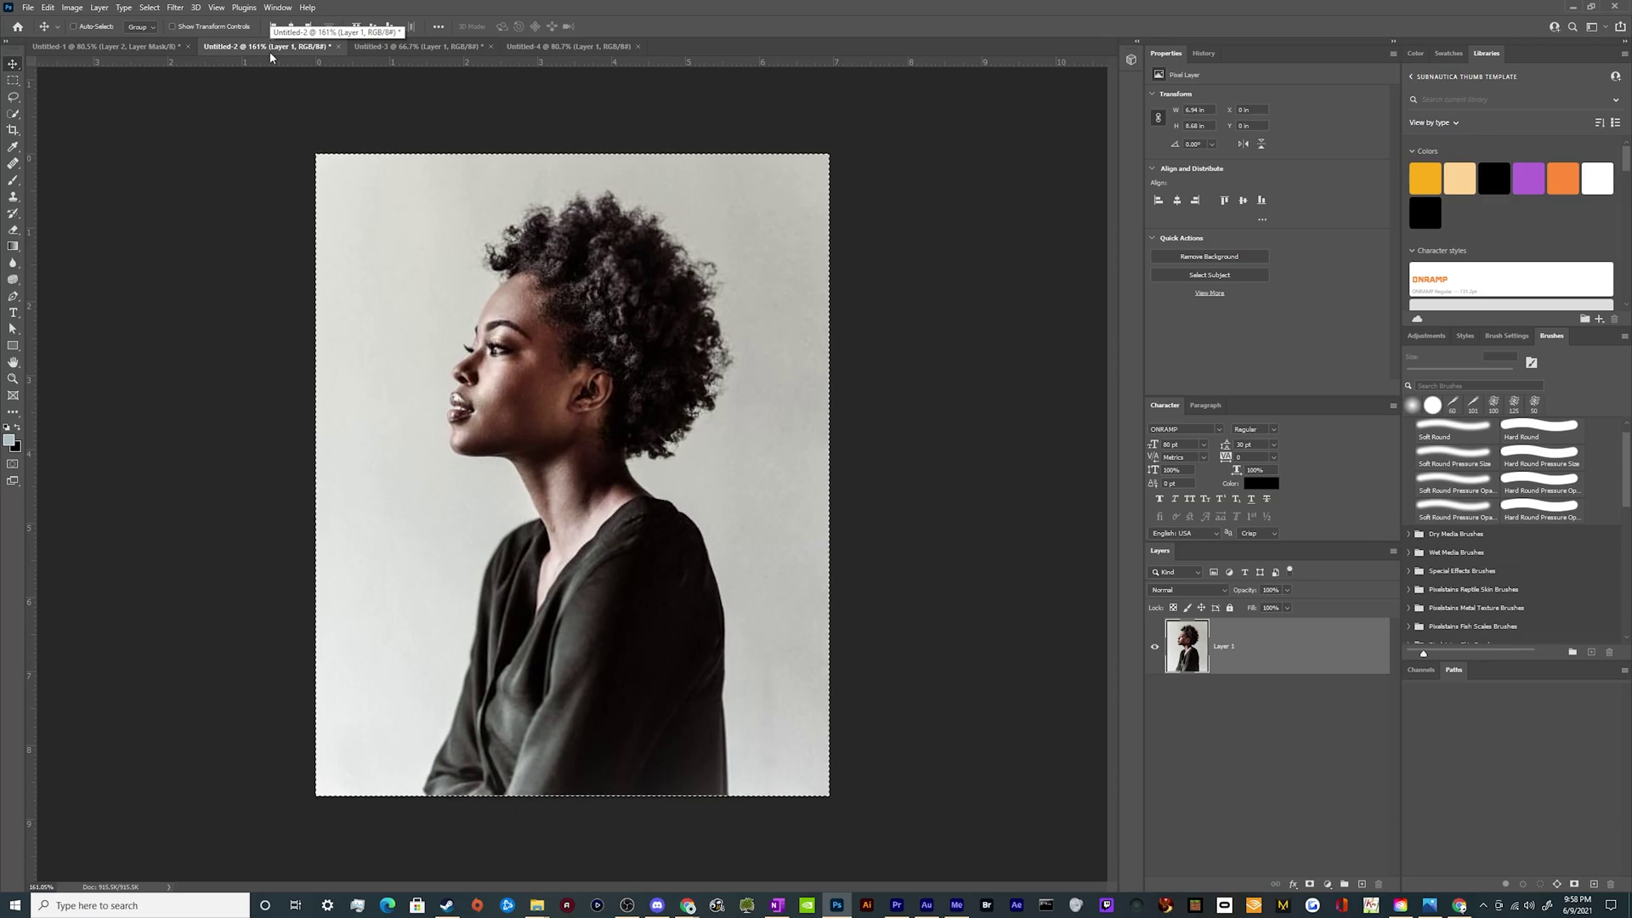
# Paste the portrait into Untitled-4 as Layer 1, scaled to full canvas height and centred
pyautogui.click(580, 46)
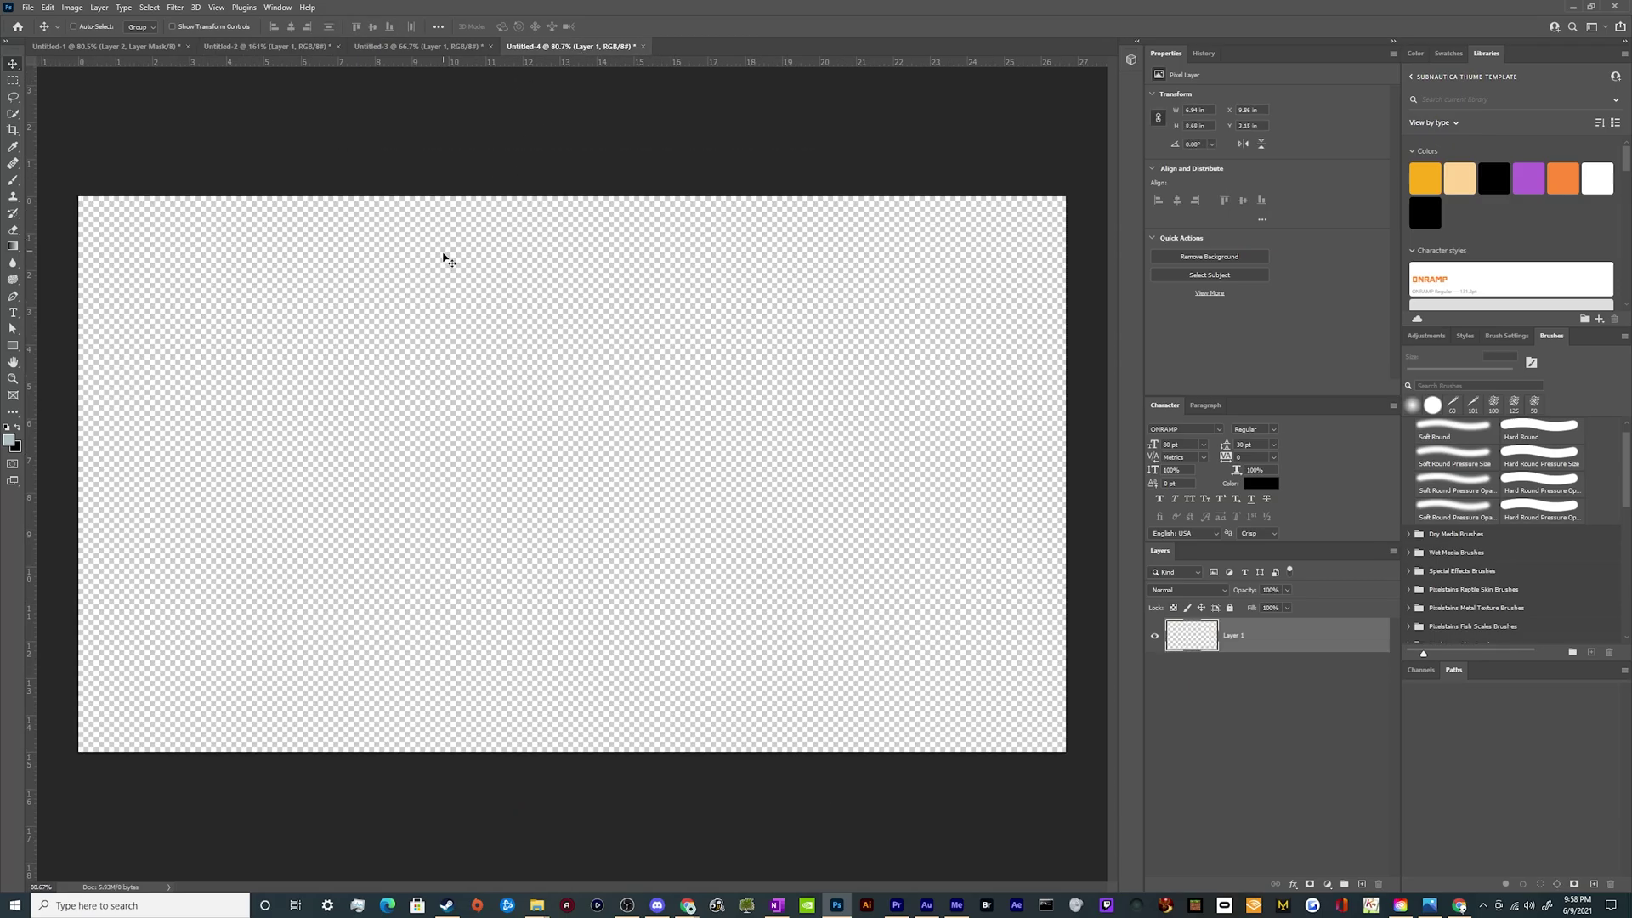
pyautogui.hotkey('ctrl', 'v')
pyautogui.hotkey('ctrl', 't')
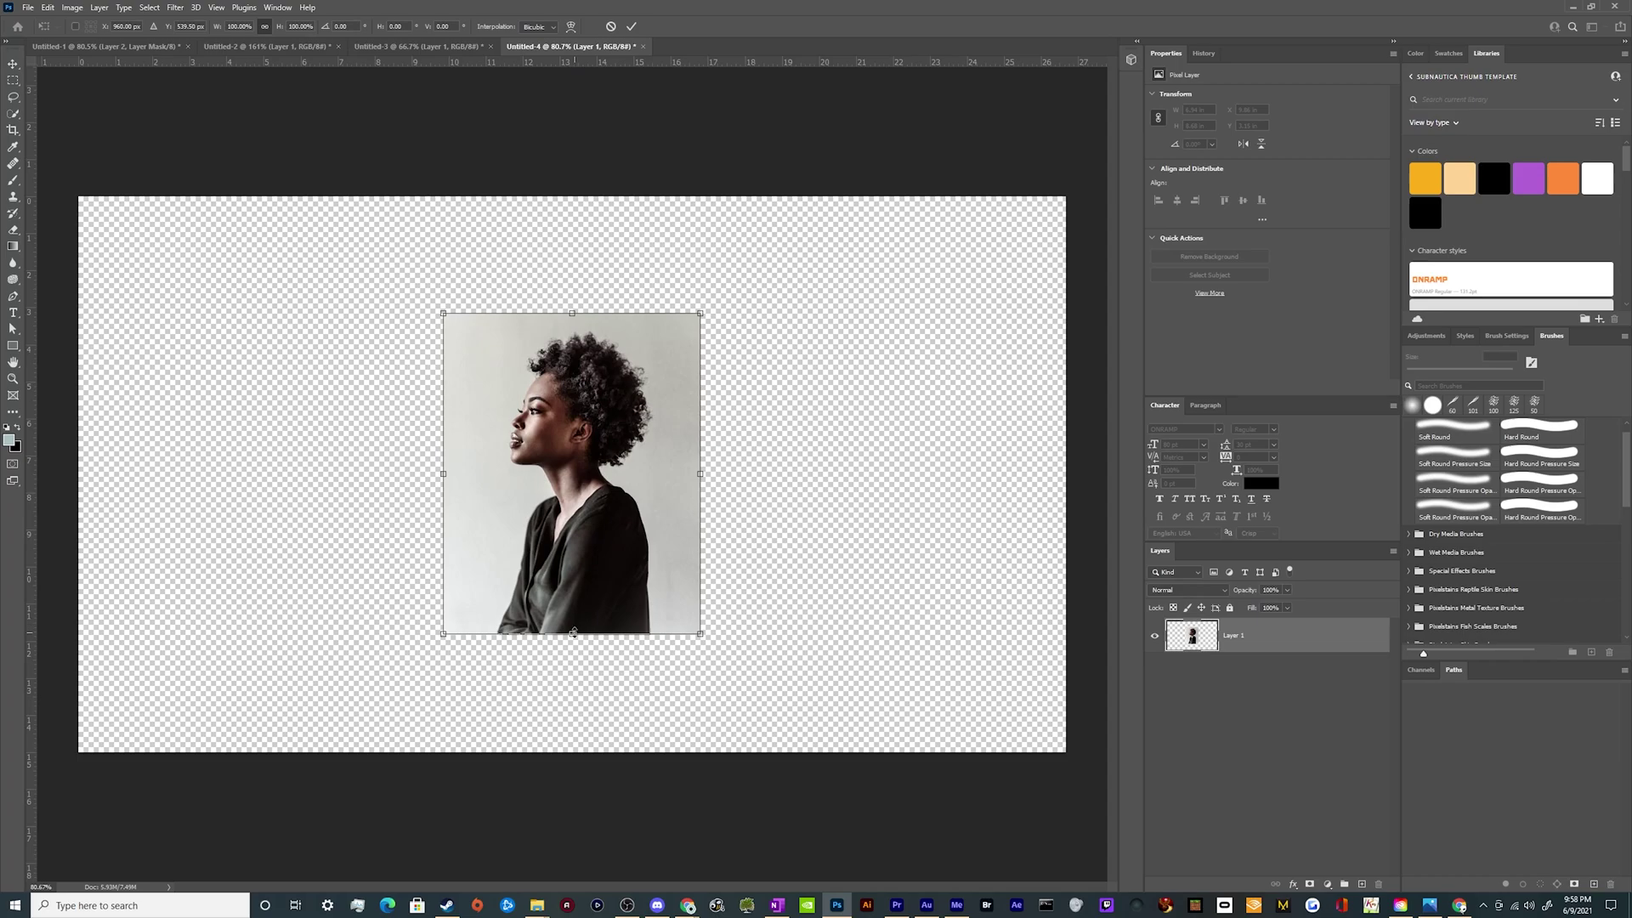
pyautogui.moveTo(574, 633); pyautogui.dragTo(572, 751)
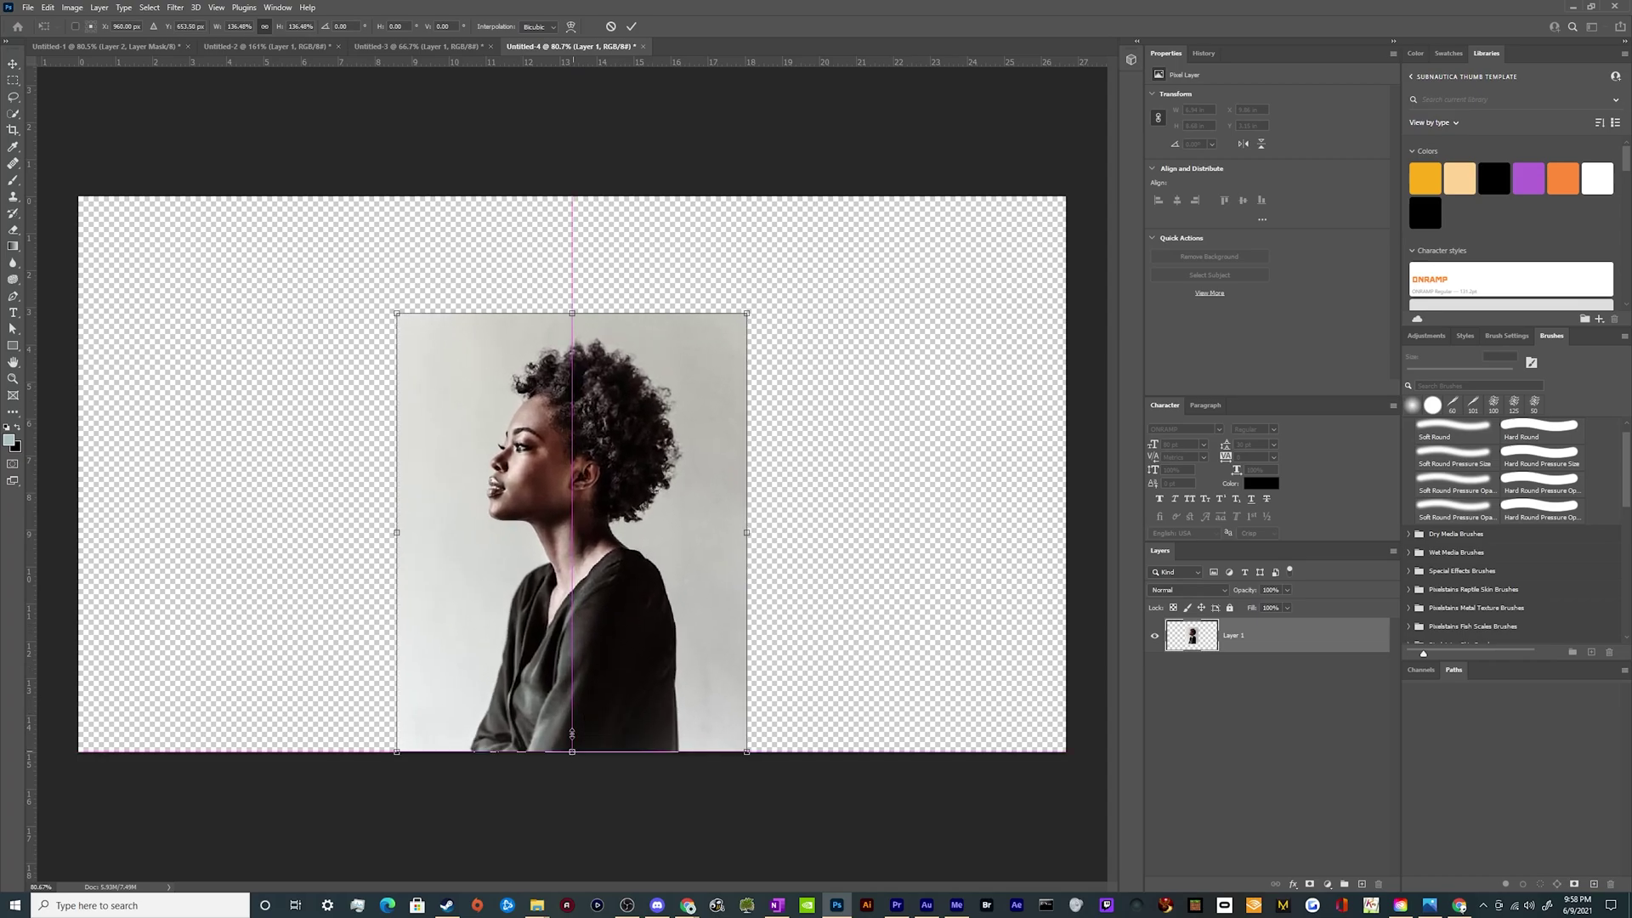
pyautogui.moveTo(572, 313); pyautogui.dragTo(574, 197)
pyautogui.press('Return')
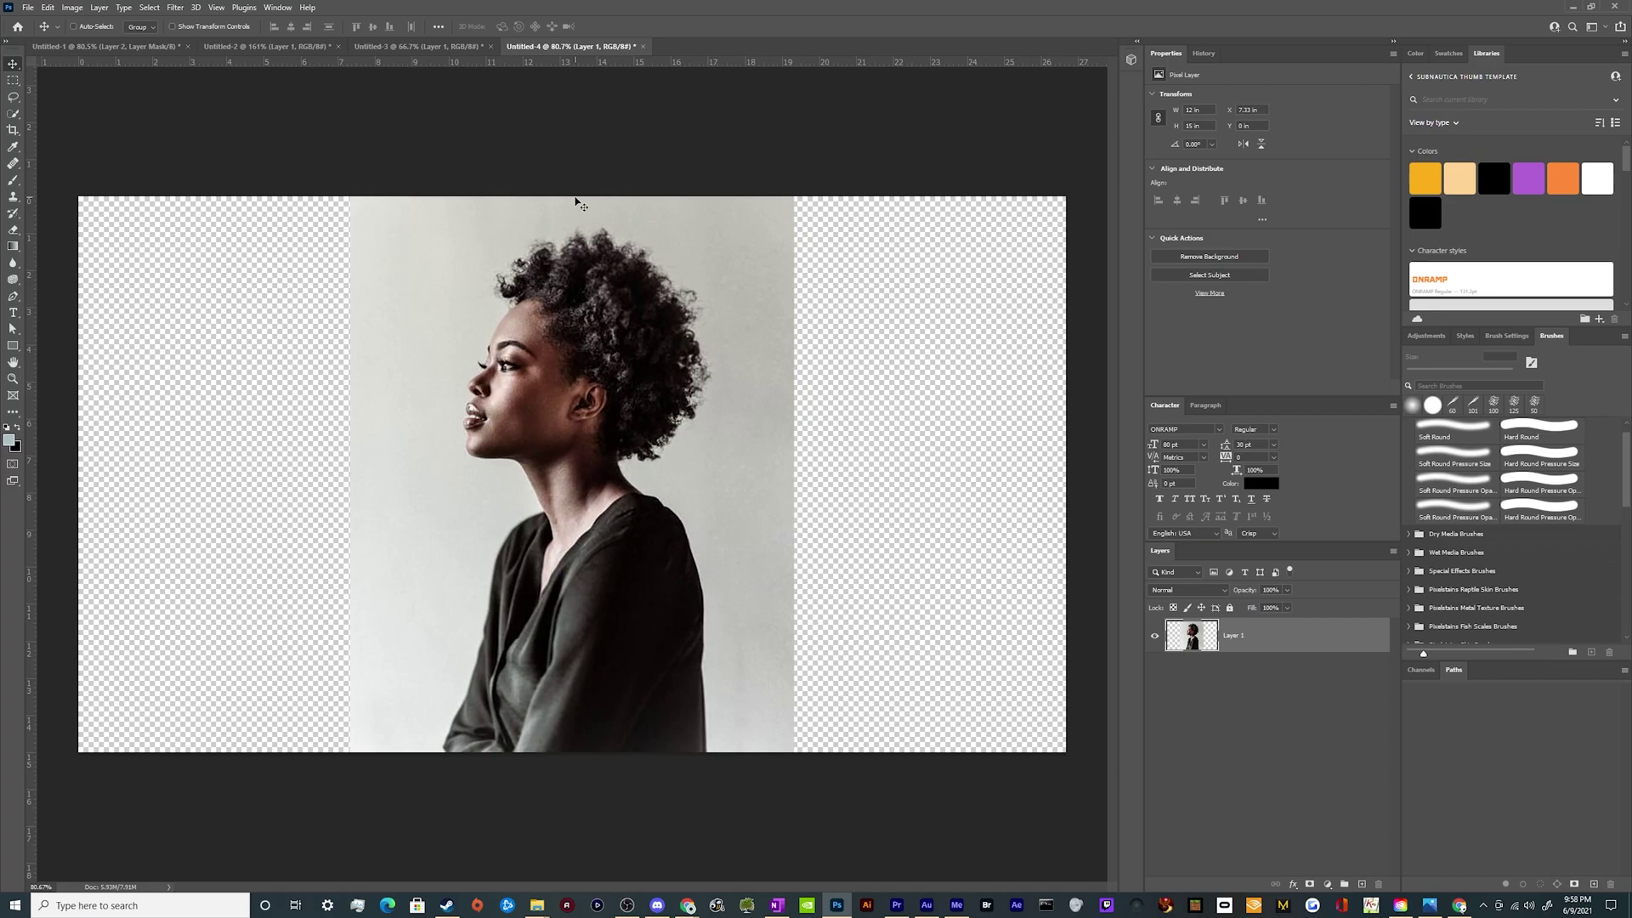
pyautogui.scroll(5, 754, 298)
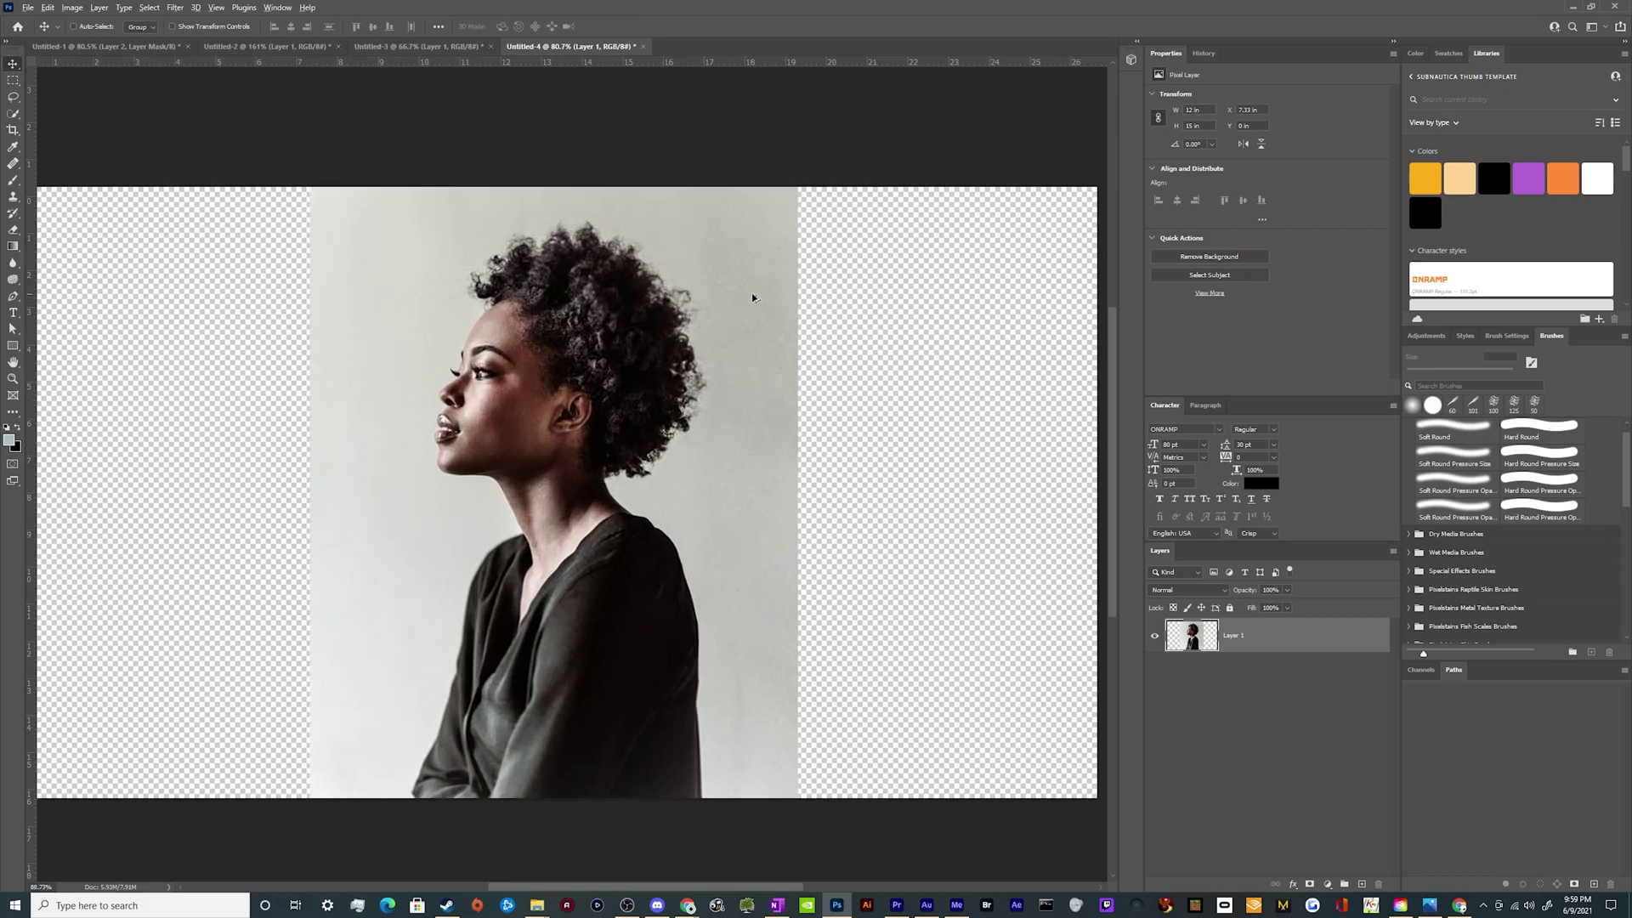
pyautogui.scroll(-4, 739, 279)
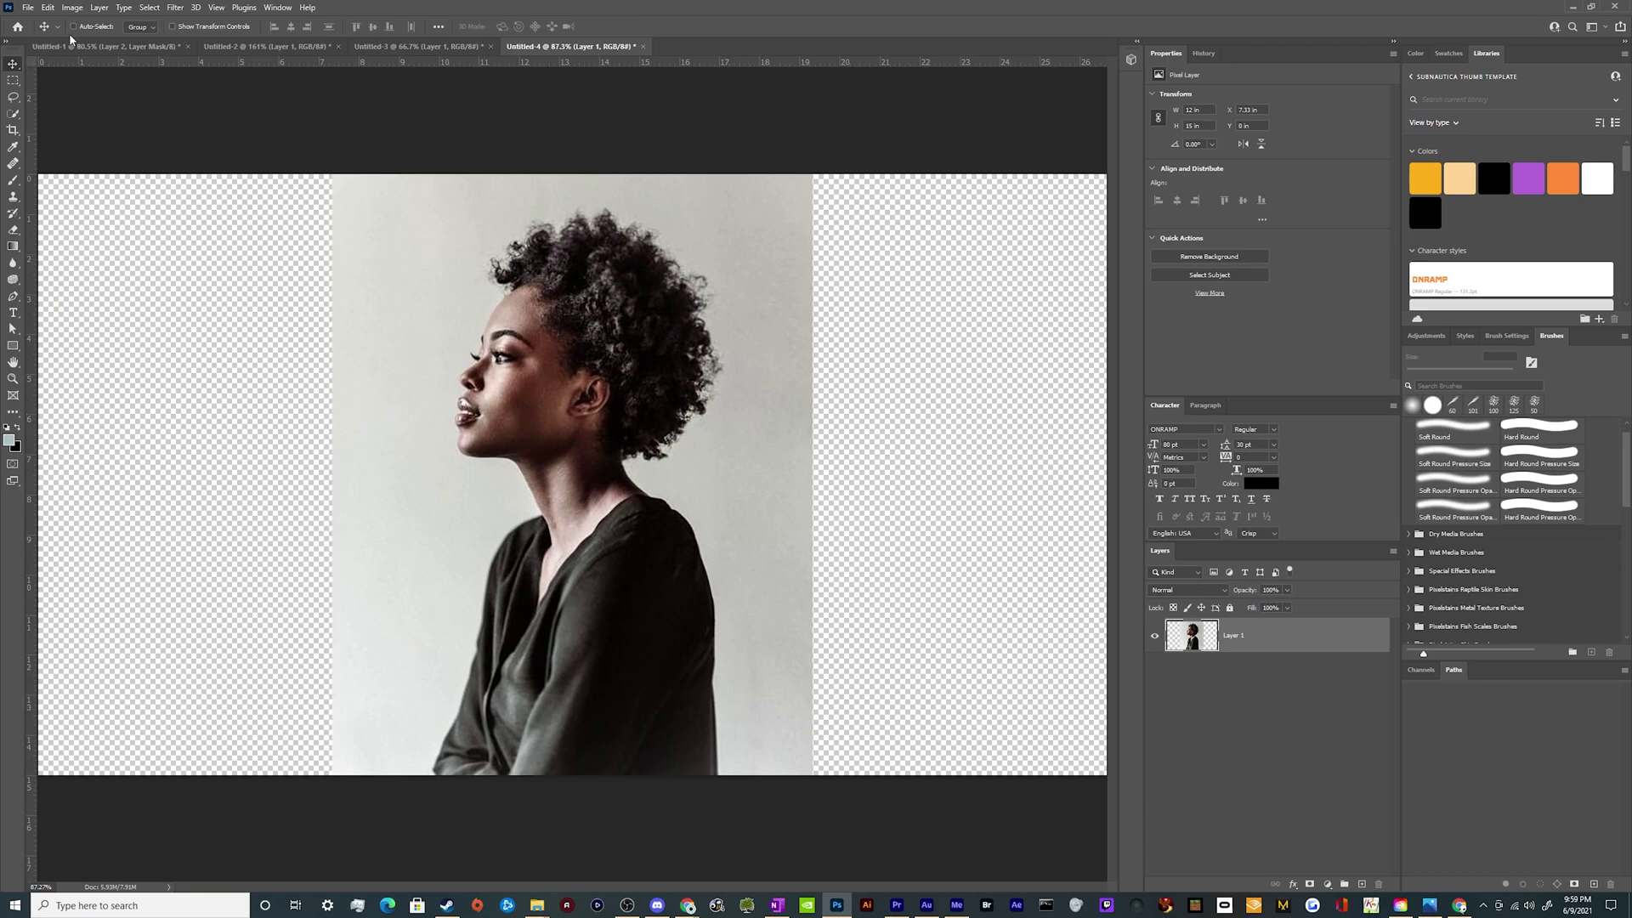
# Try Select > Color Range with lowered fuzziness, then cancel it without selecting
pyautogui.click(149, 8)
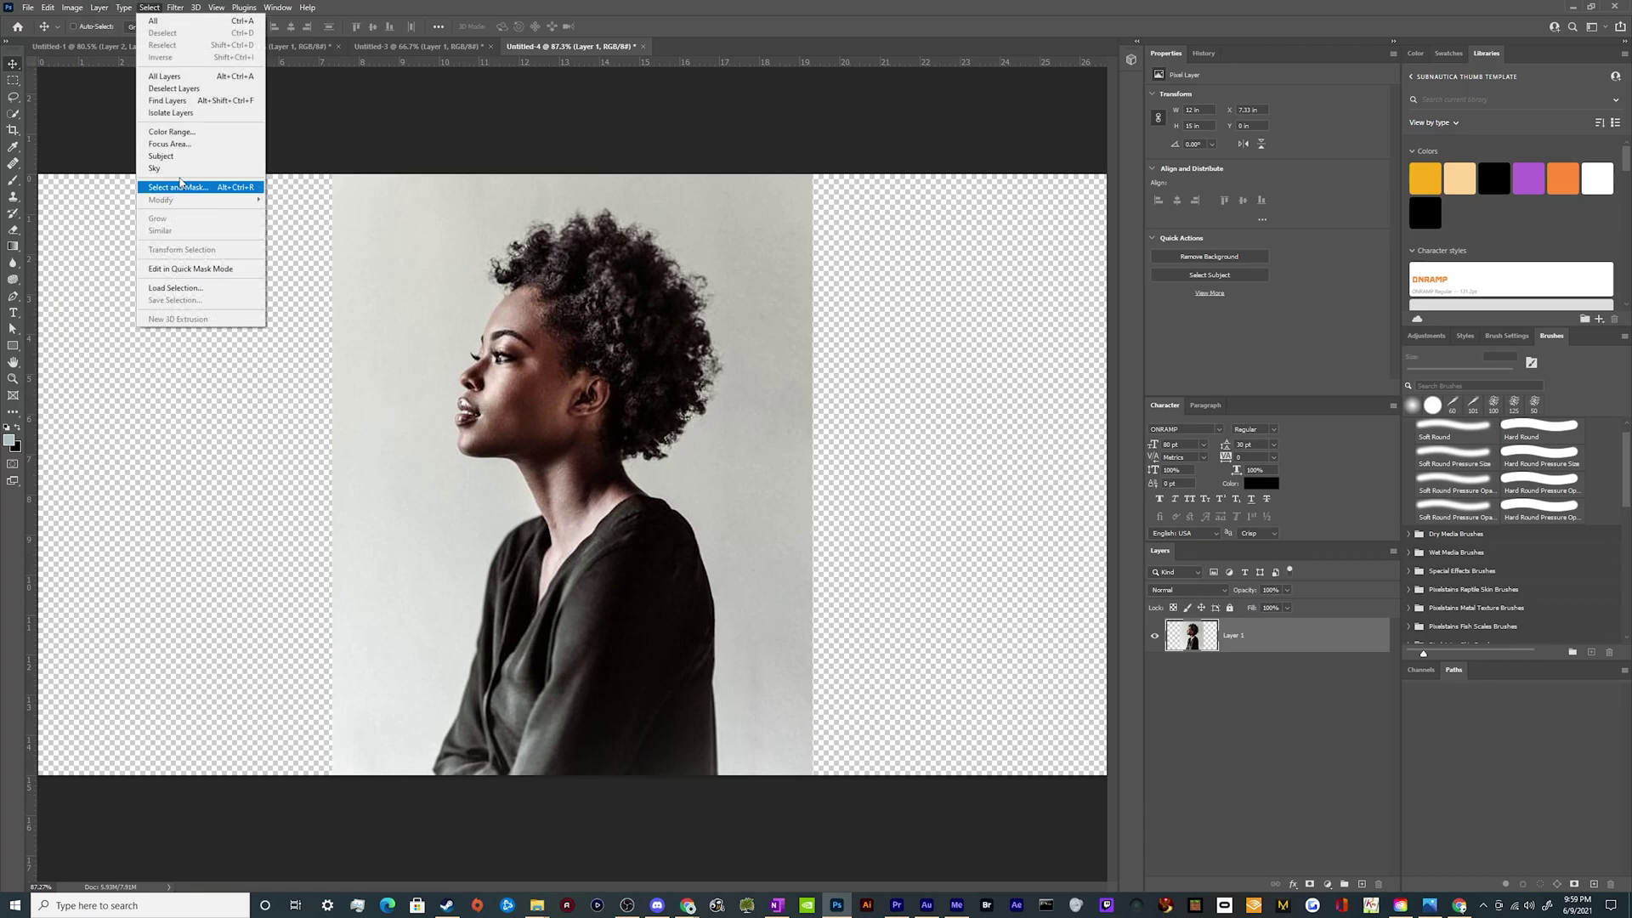
pyautogui.click(174, 131)
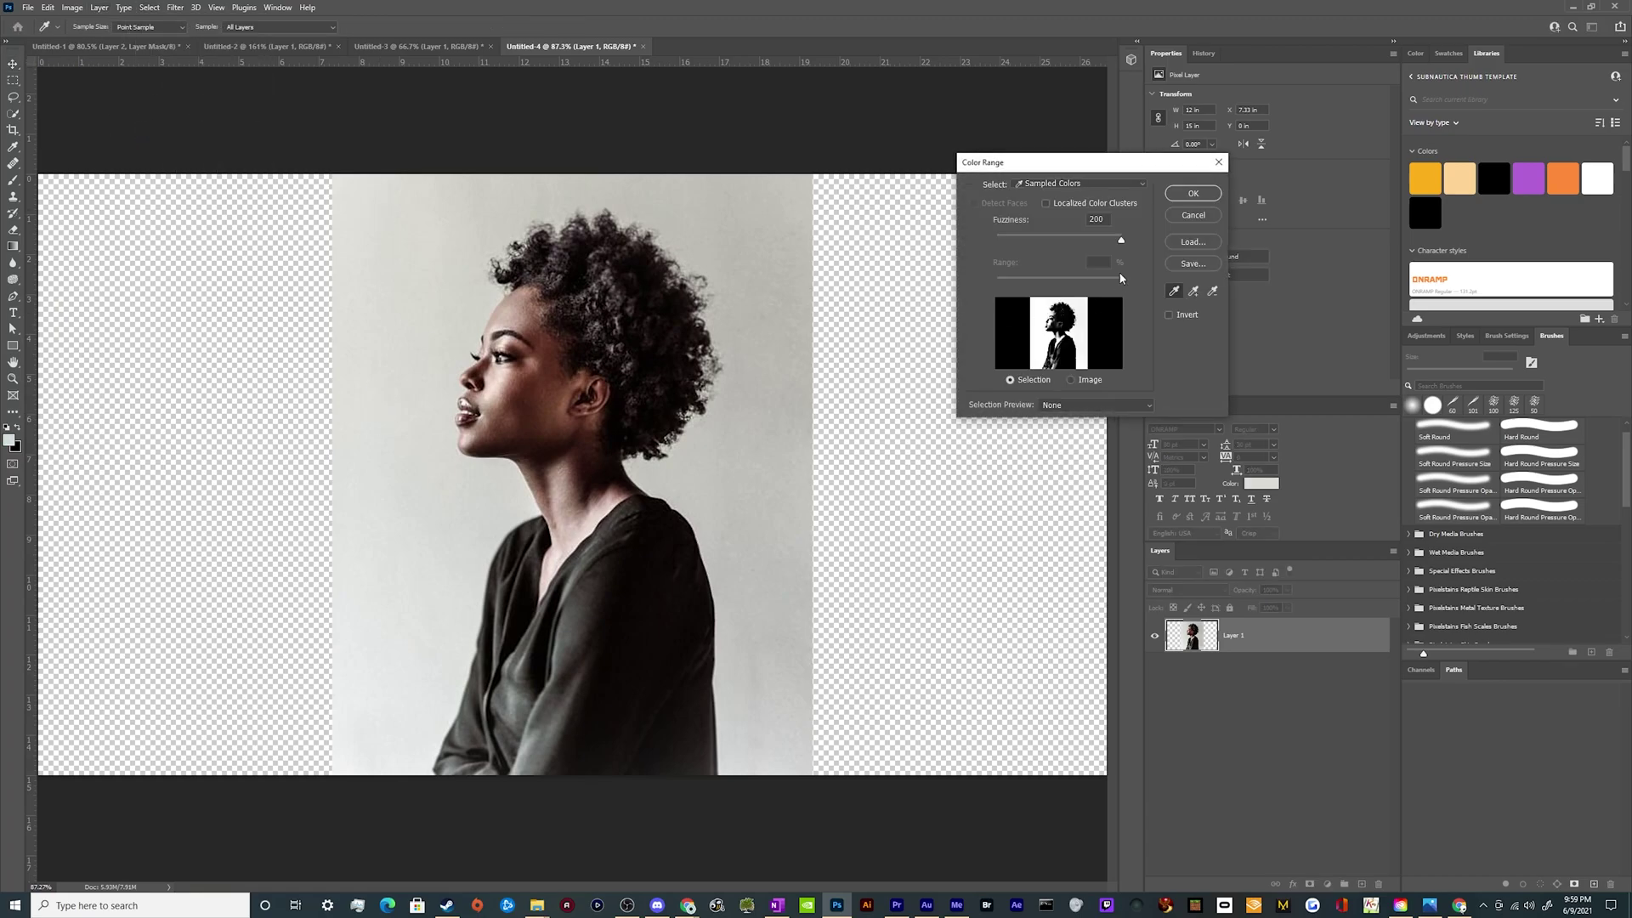
pyautogui.moveTo(1109, 236); pyautogui.dragTo(1048, 249)
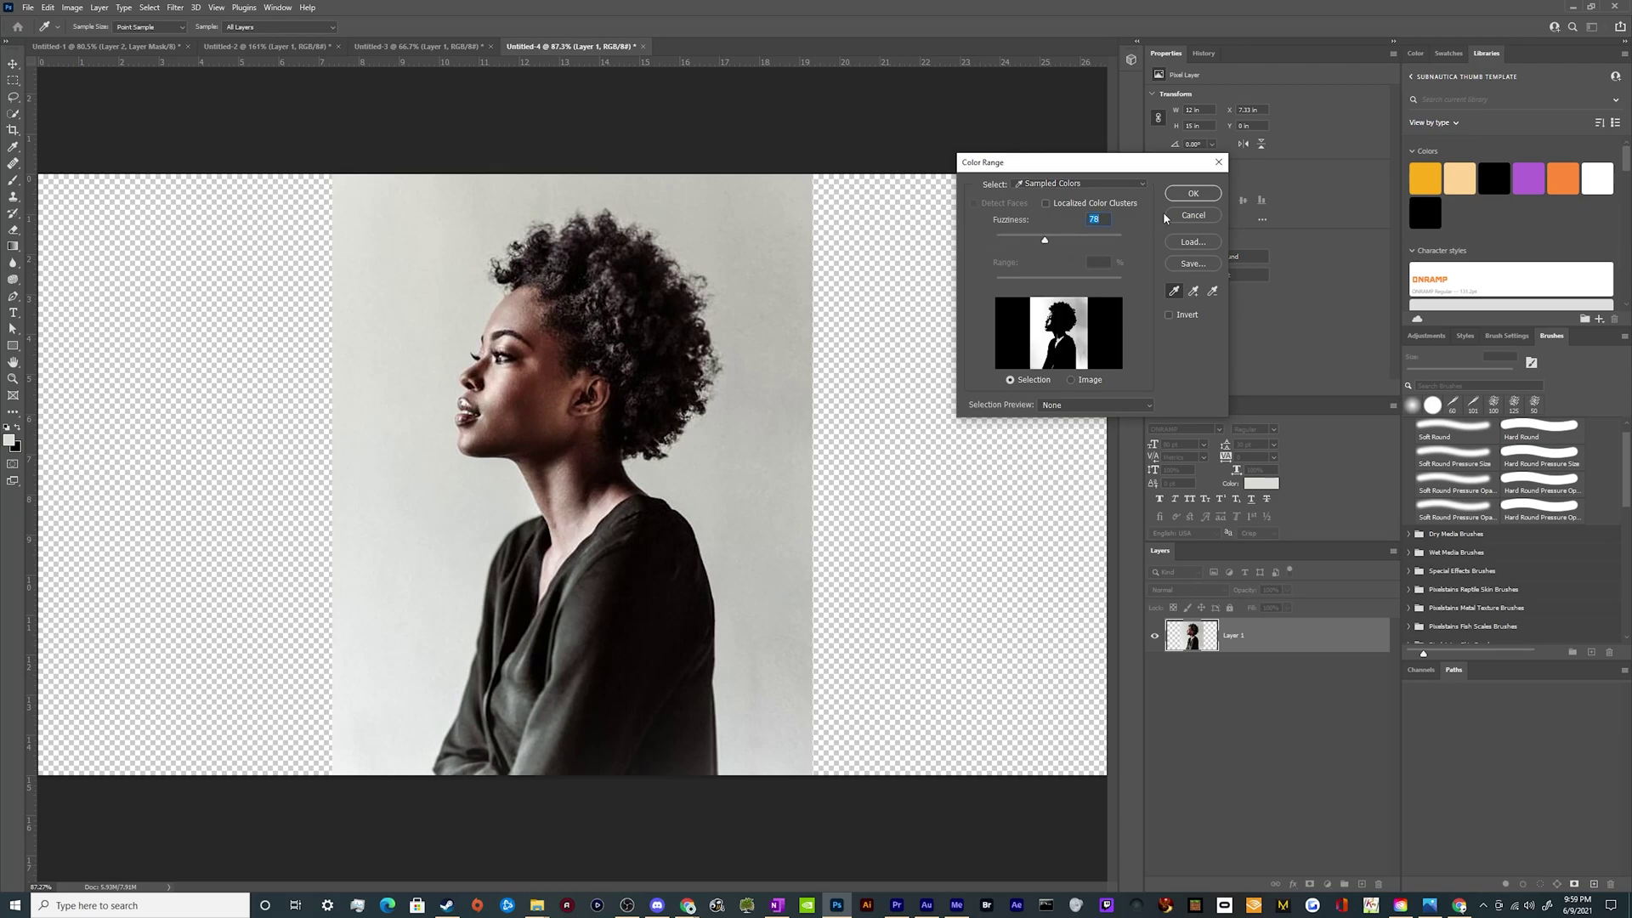
pyautogui.click(1194, 193)
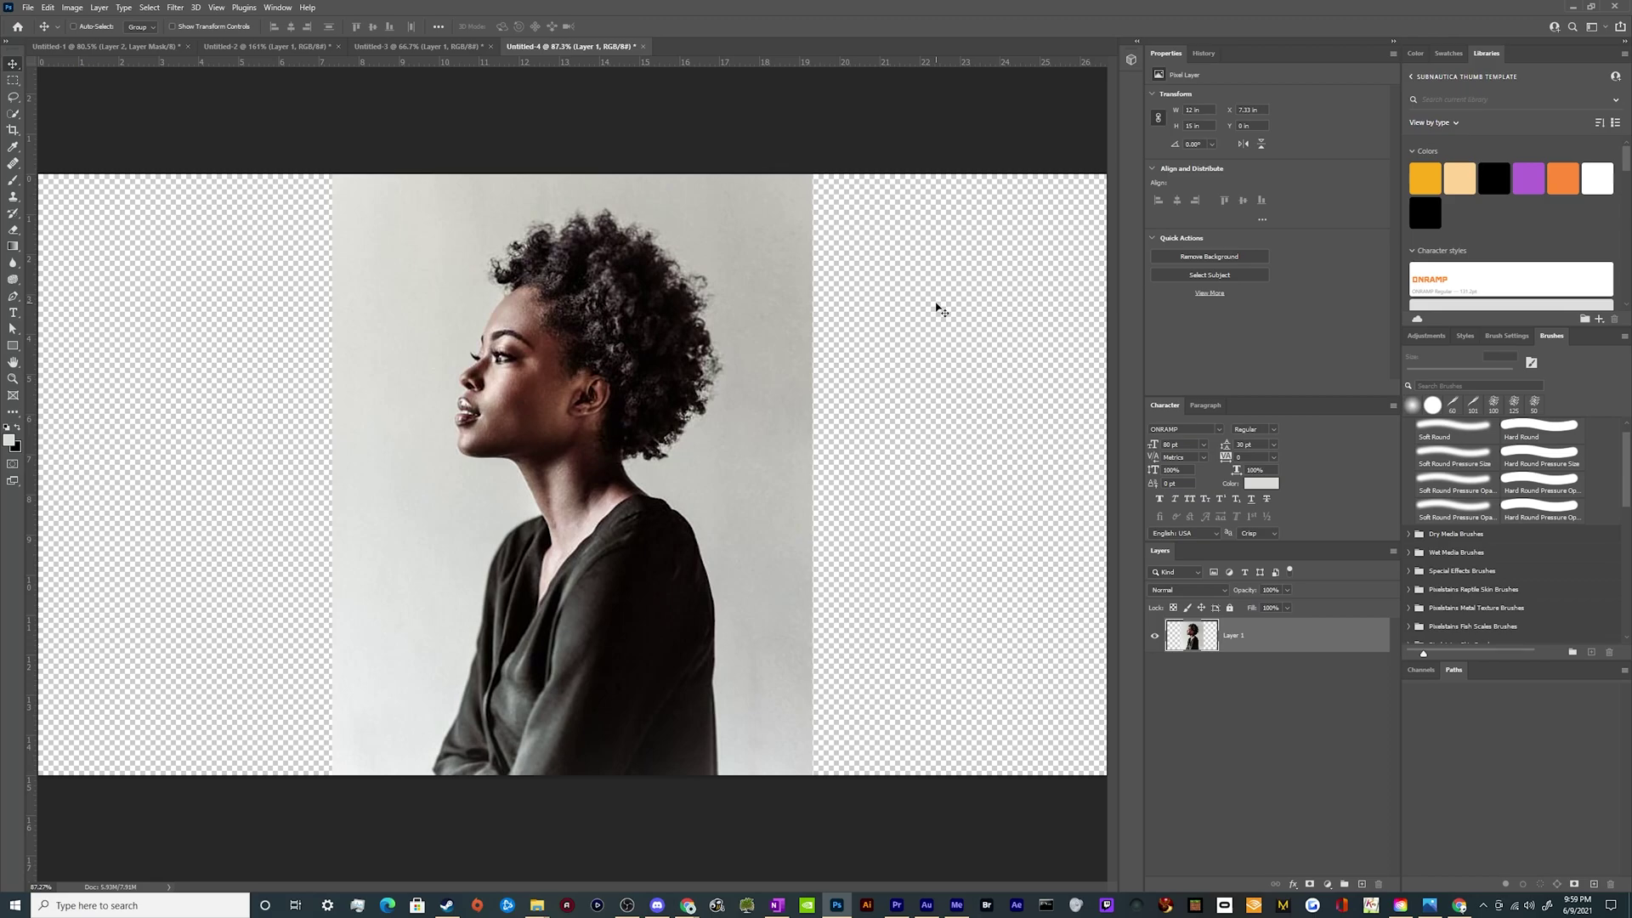
# Select the woman with Quick Selection's Select Subject and fit the whole canvas in view
pyautogui.press('w')
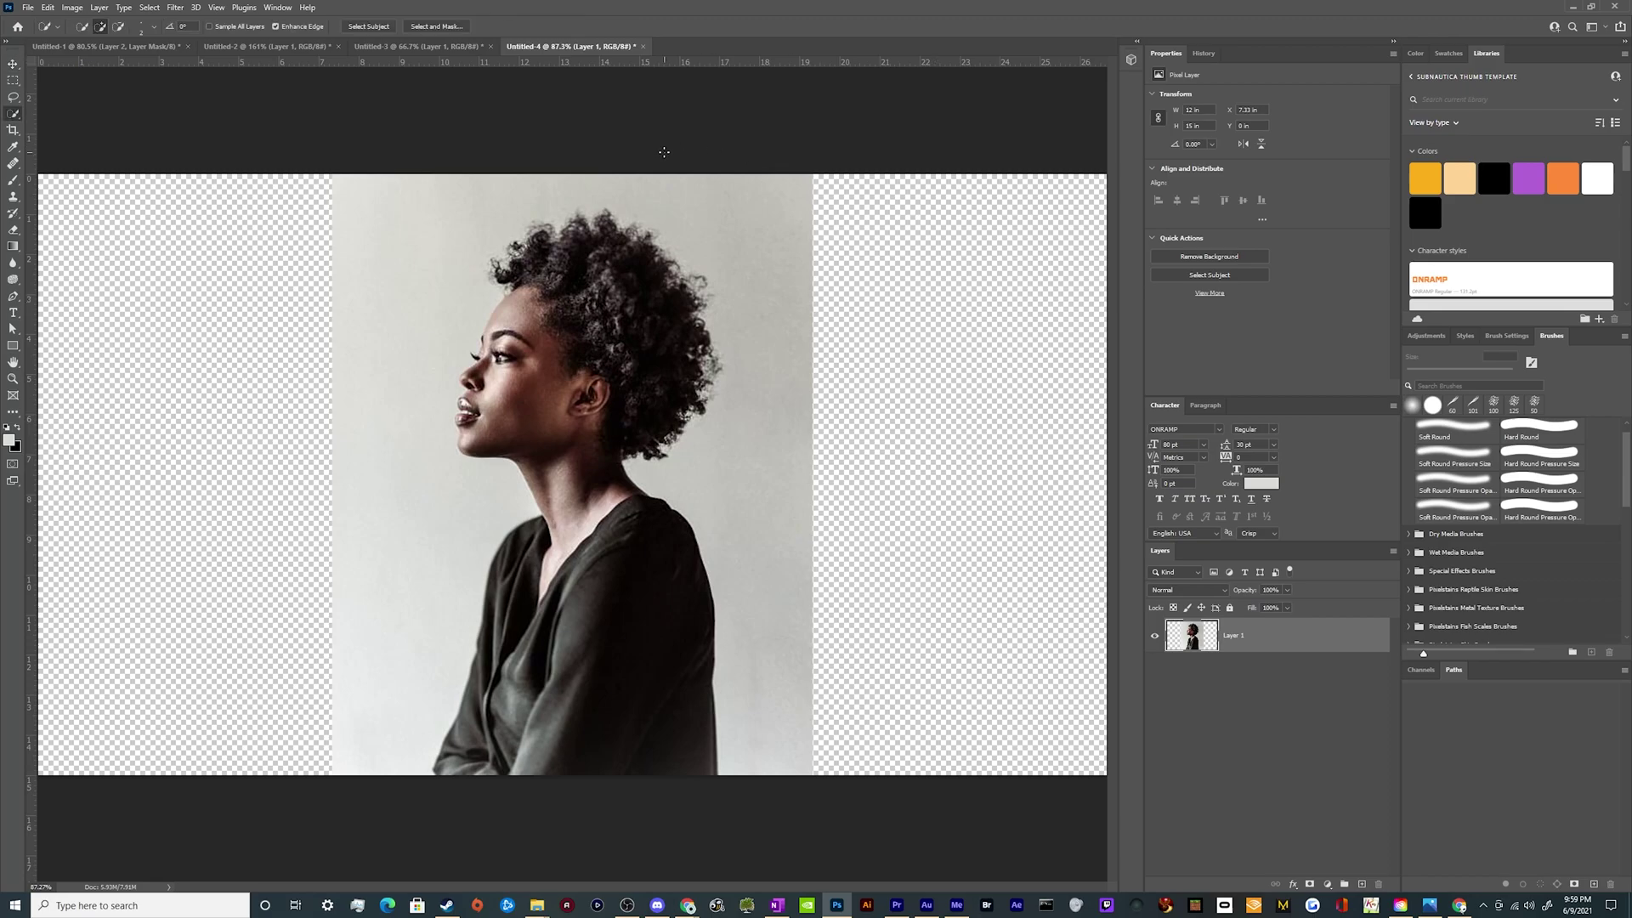
pyautogui.click(373, 27)
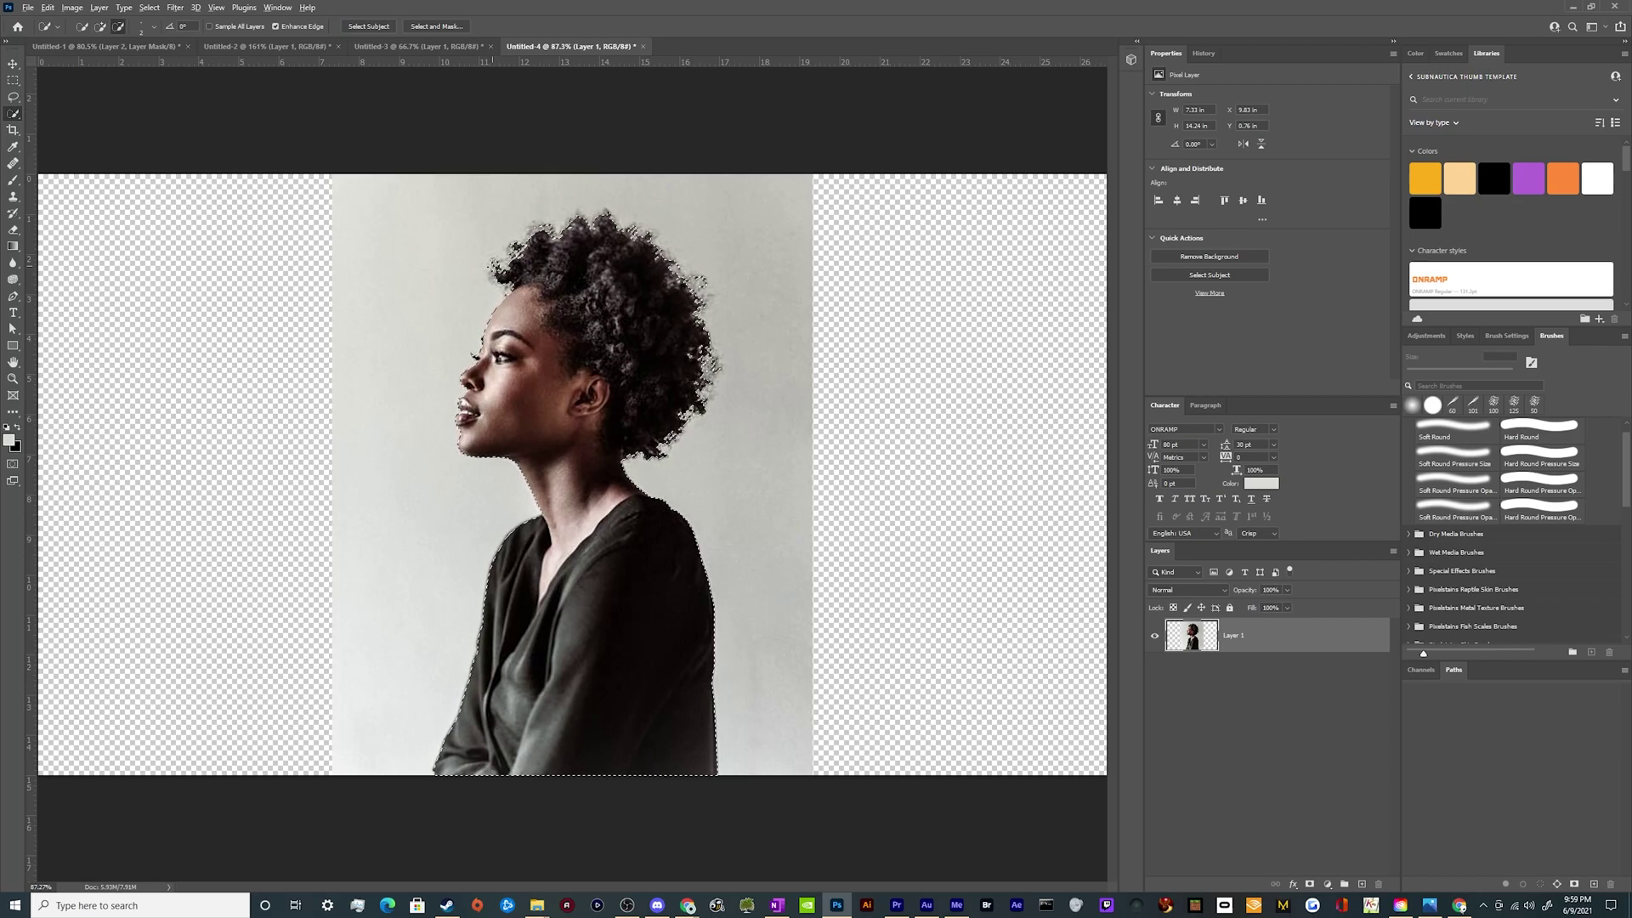
pyautogui.scroll(5, 474, 321)
pyautogui.scroll(-1, 448, 464)
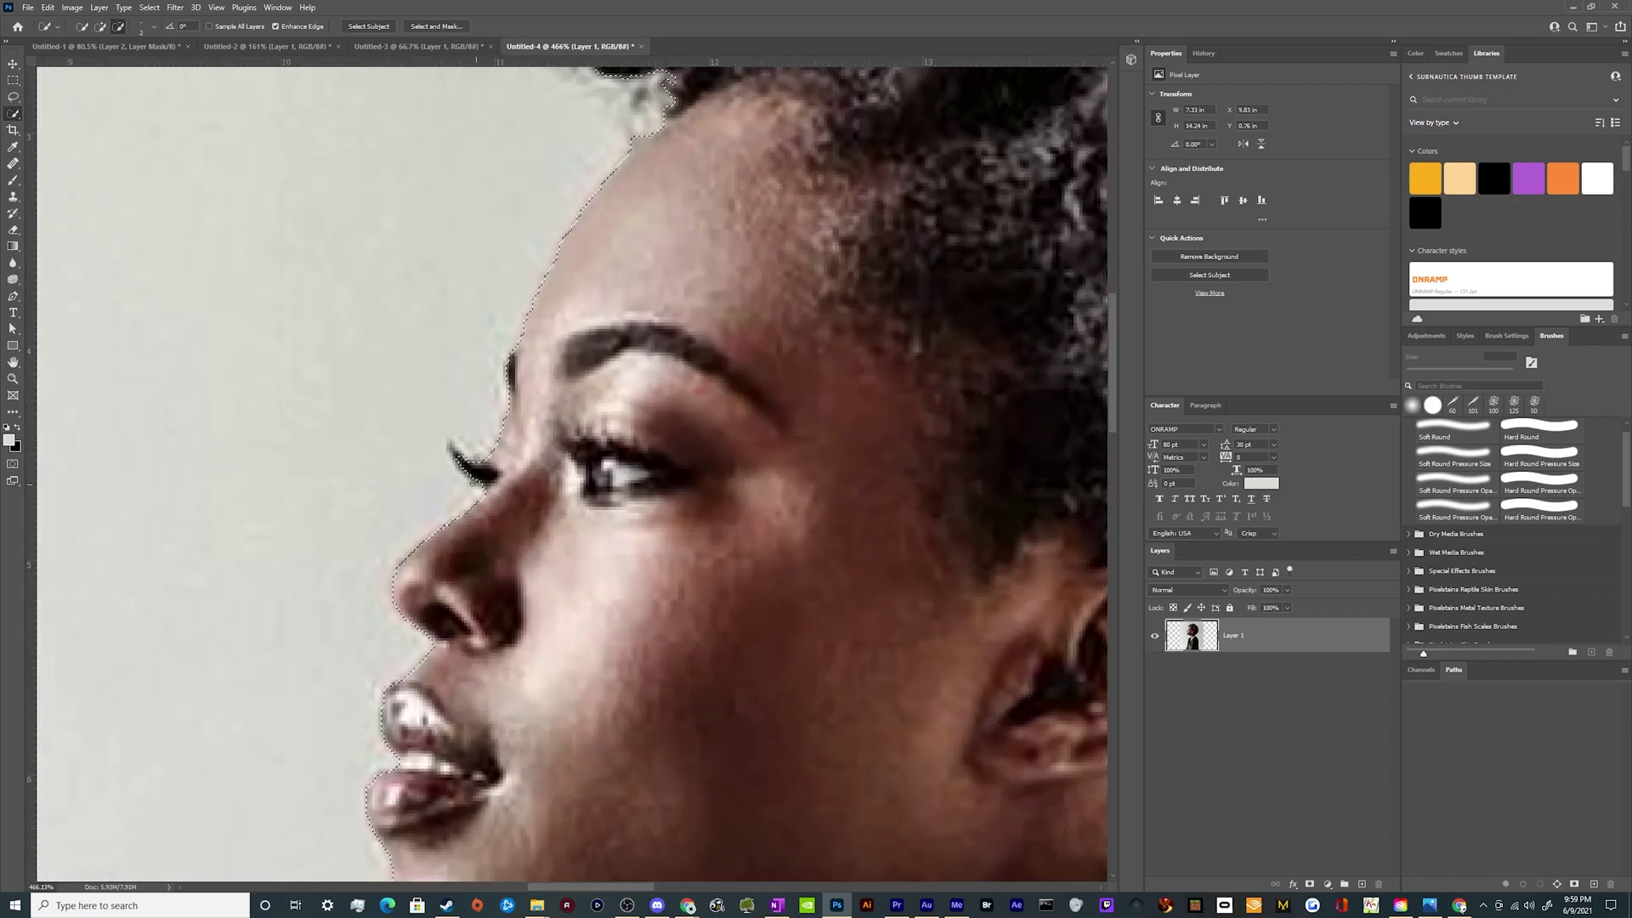
pyautogui.scroll(-1, 448, 464)
pyautogui.scroll(-2, 448, 465)
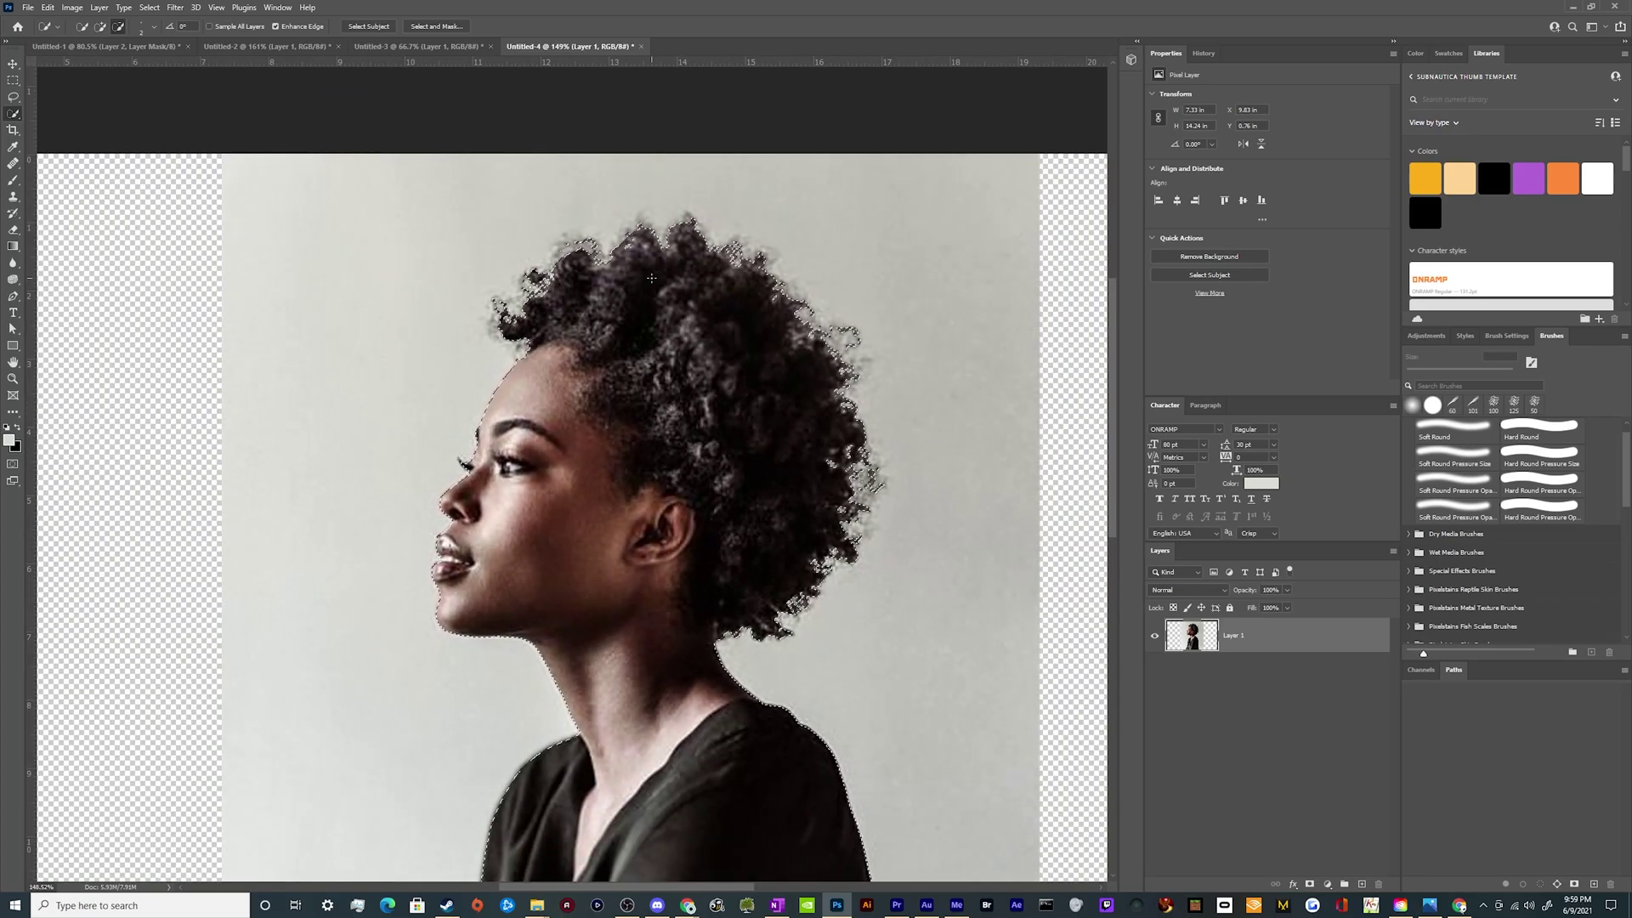
pyautogui.hotkey('ctrl', '0')
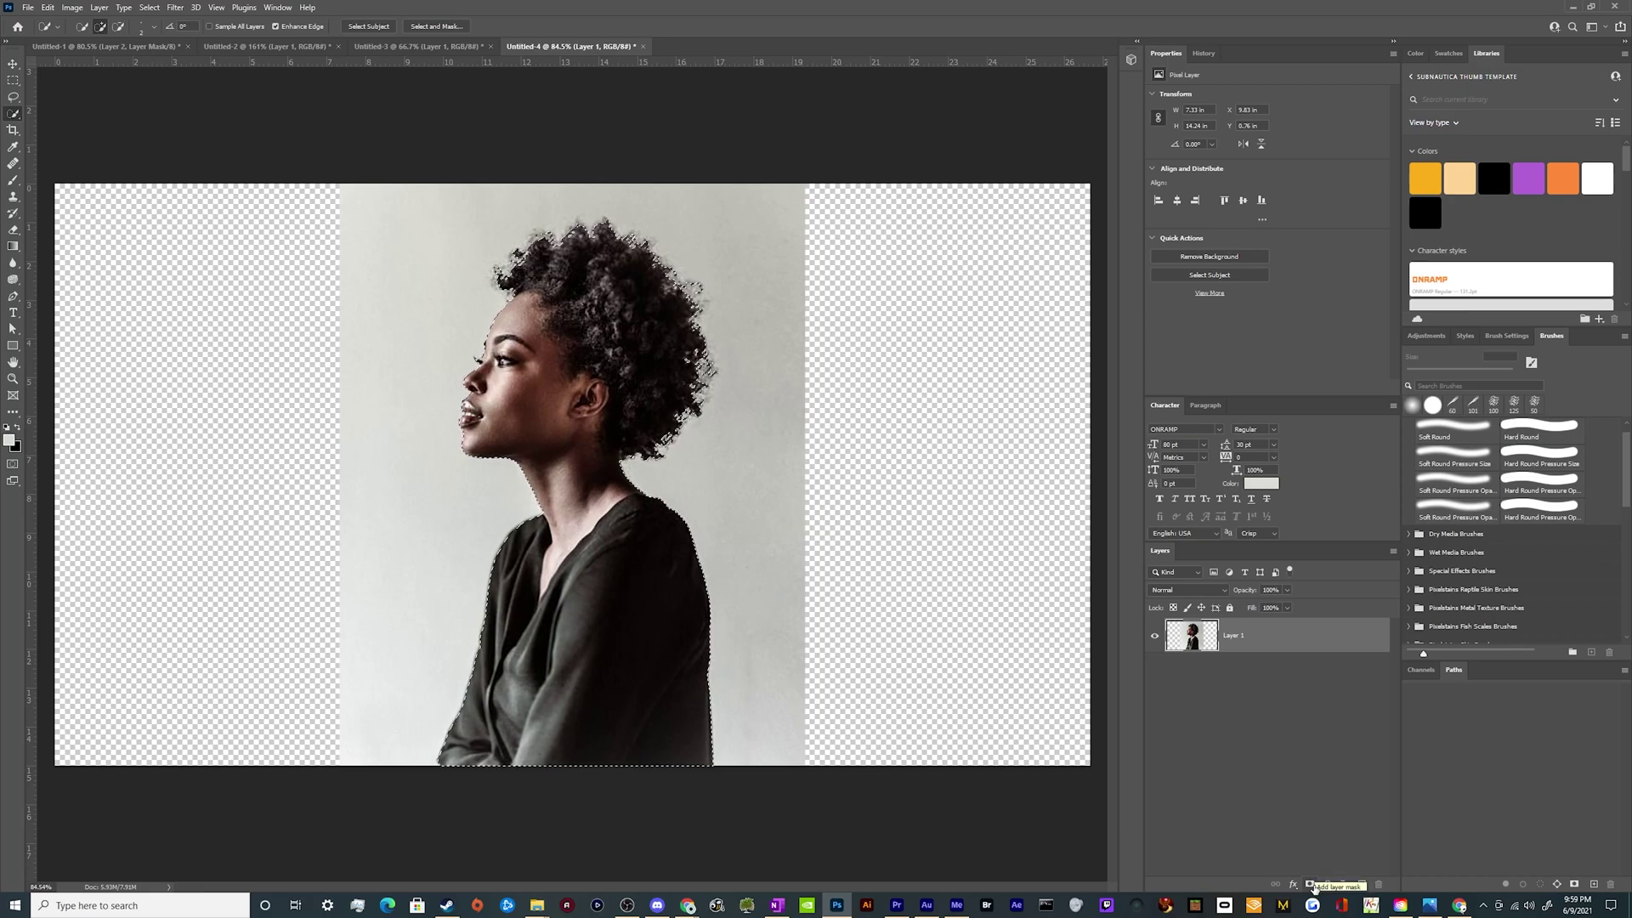
# Add a layer mask to Layer 1 from the selection, hiding the grey backdrop, and zoom on her hair
pyautogui.click(1310, 885)
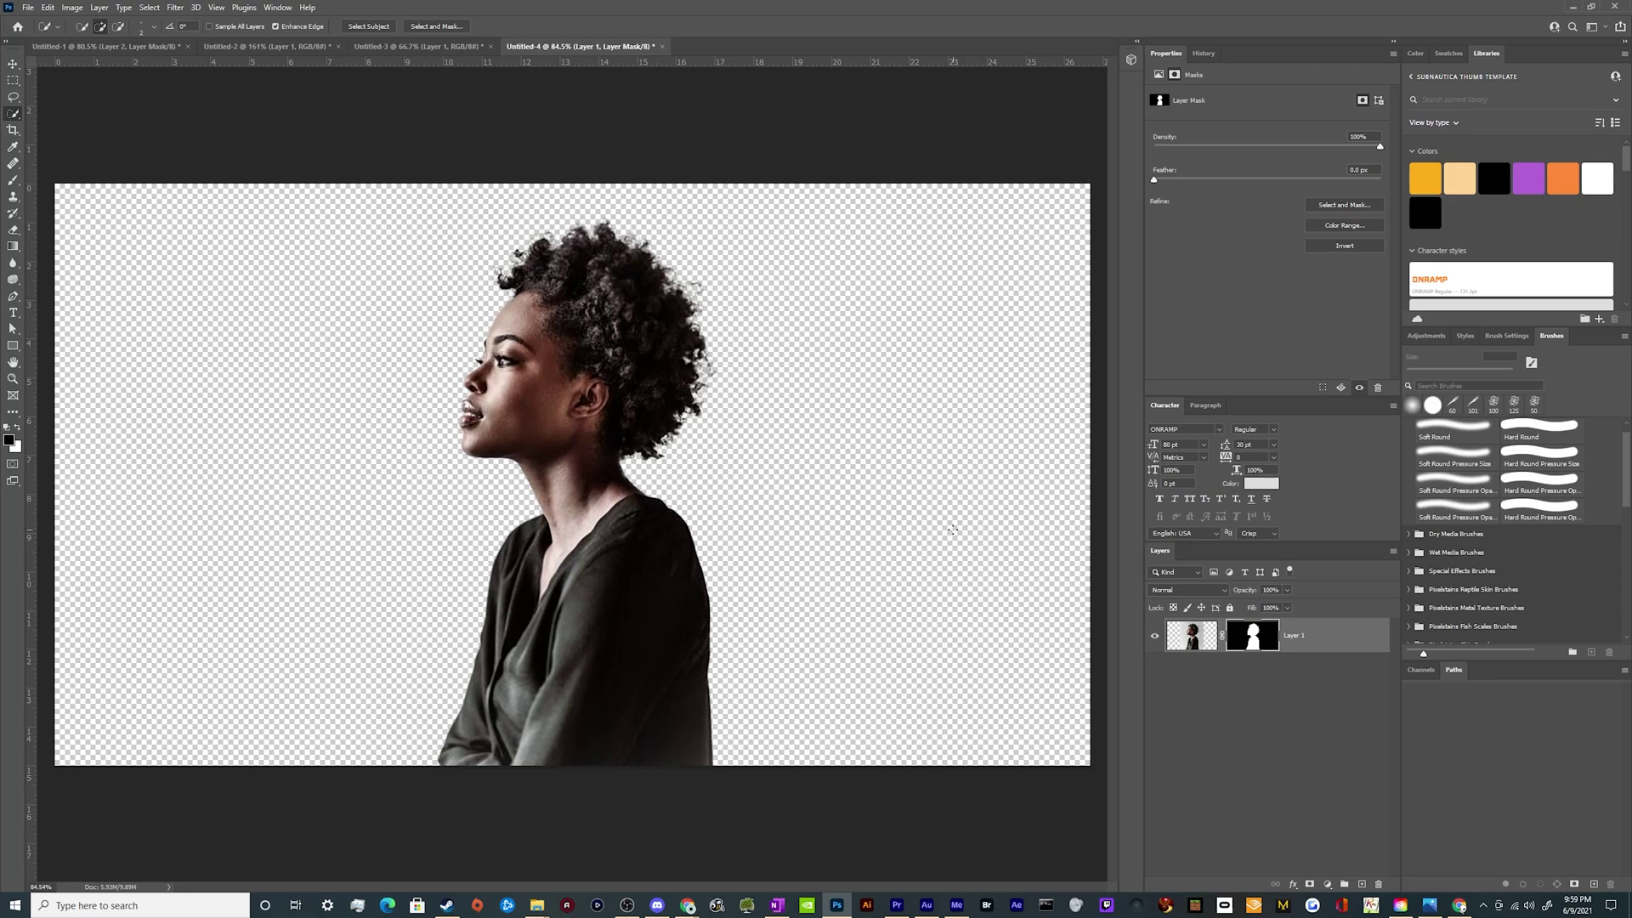
pyautogui.scroll(-1, 906, 533)
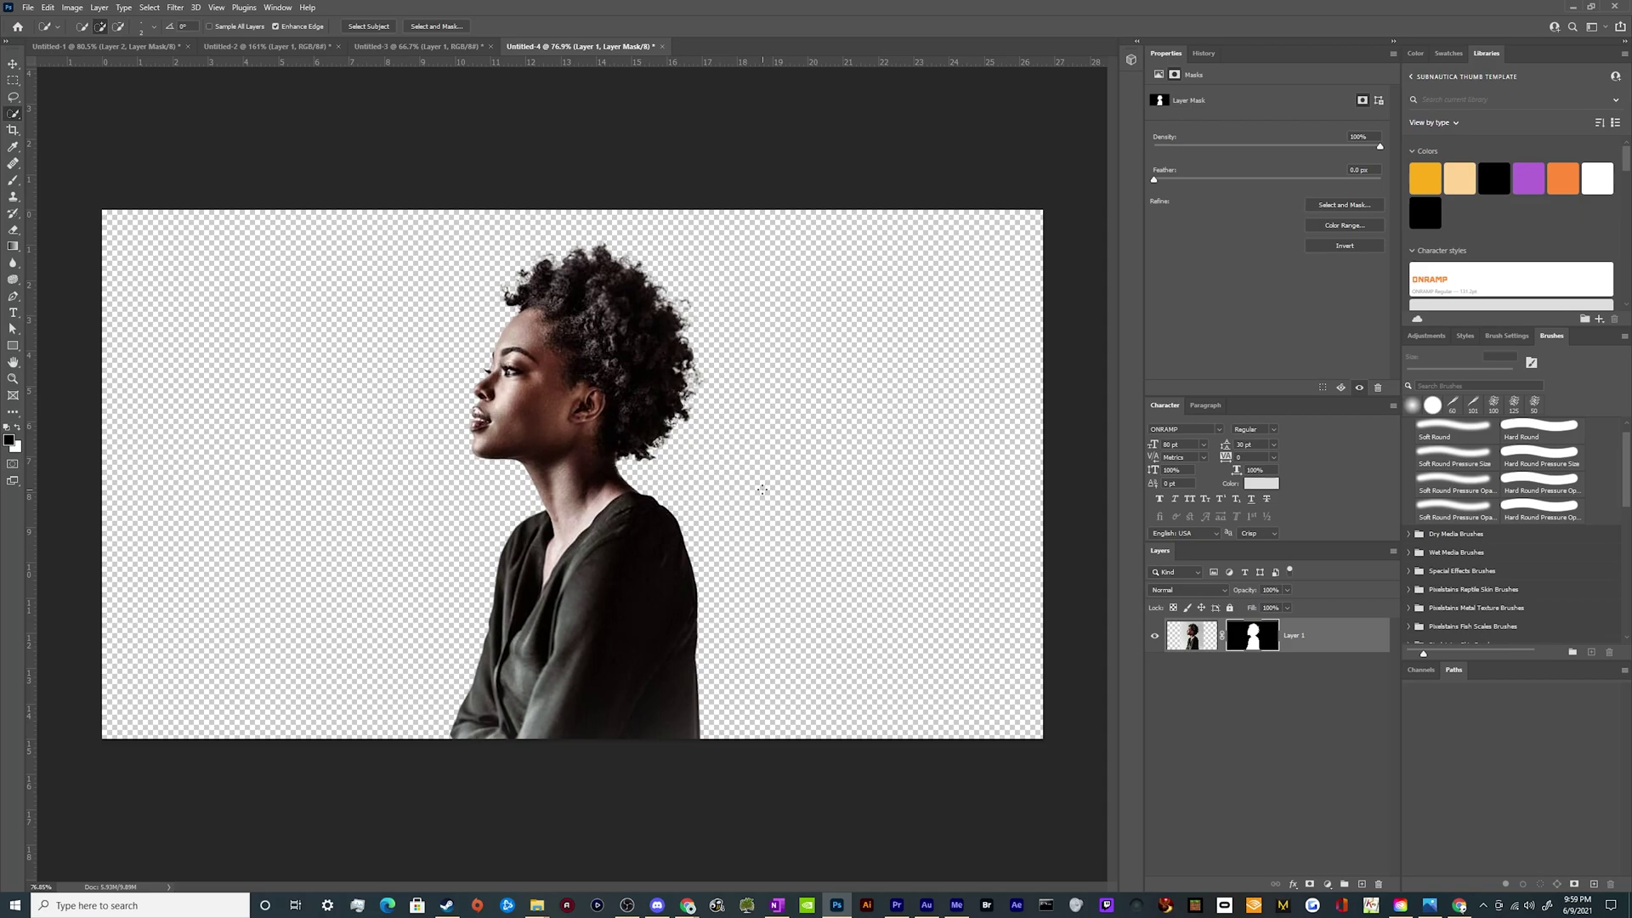
pyautogui.scroll(5, 716, 328)
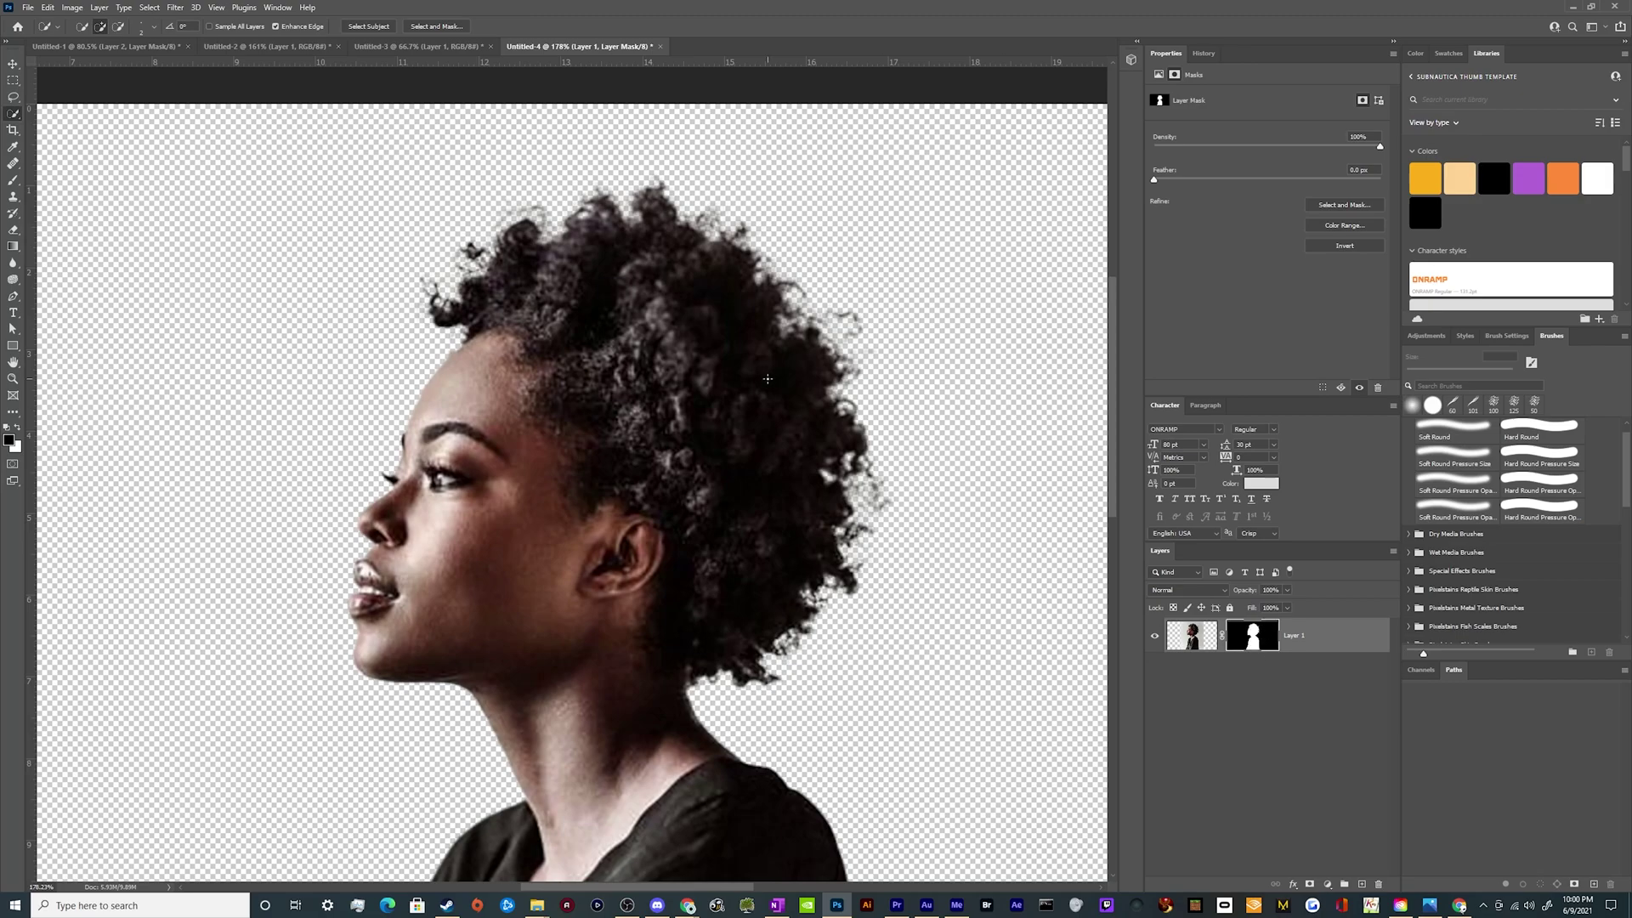
# With a small Hard Round brush at full flow, paint black on the mask along the right hair edge
pyautogui.press('b')
pyautogui.press('[')
pyautogui.press('[')
pyautogui.press('[')
pyautogui.press('[')
pyautogui.press('[')
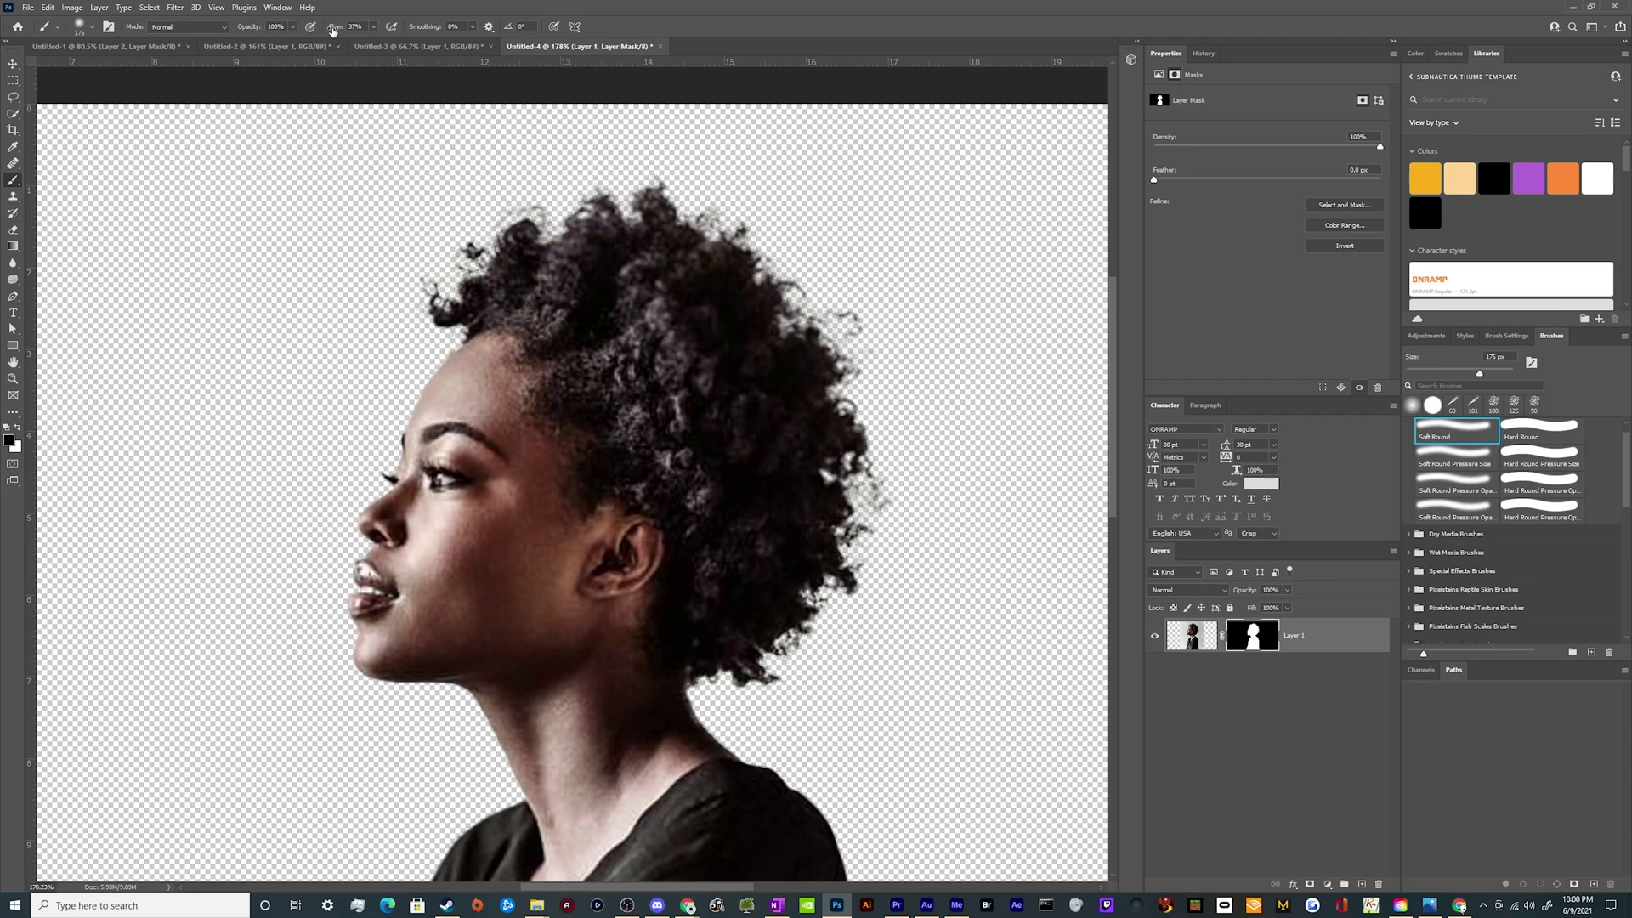
pyautogui.moveTo(332, 32); pyautogui.dragTo(416, 34)
pyautogui.press('[')
pyautogui.press('[')
pyautogui.press('[')
pyautogui.press('[')
pyautogui.press('[')
pyautogui.press('[')
pyautogui.press('[')
pyautogui.moveTo(859, 298); pyautogui.dragTo(867, 328)
pyautogui.hotkey('ctrl', 'z')
pyautogui.click(1534, 430)
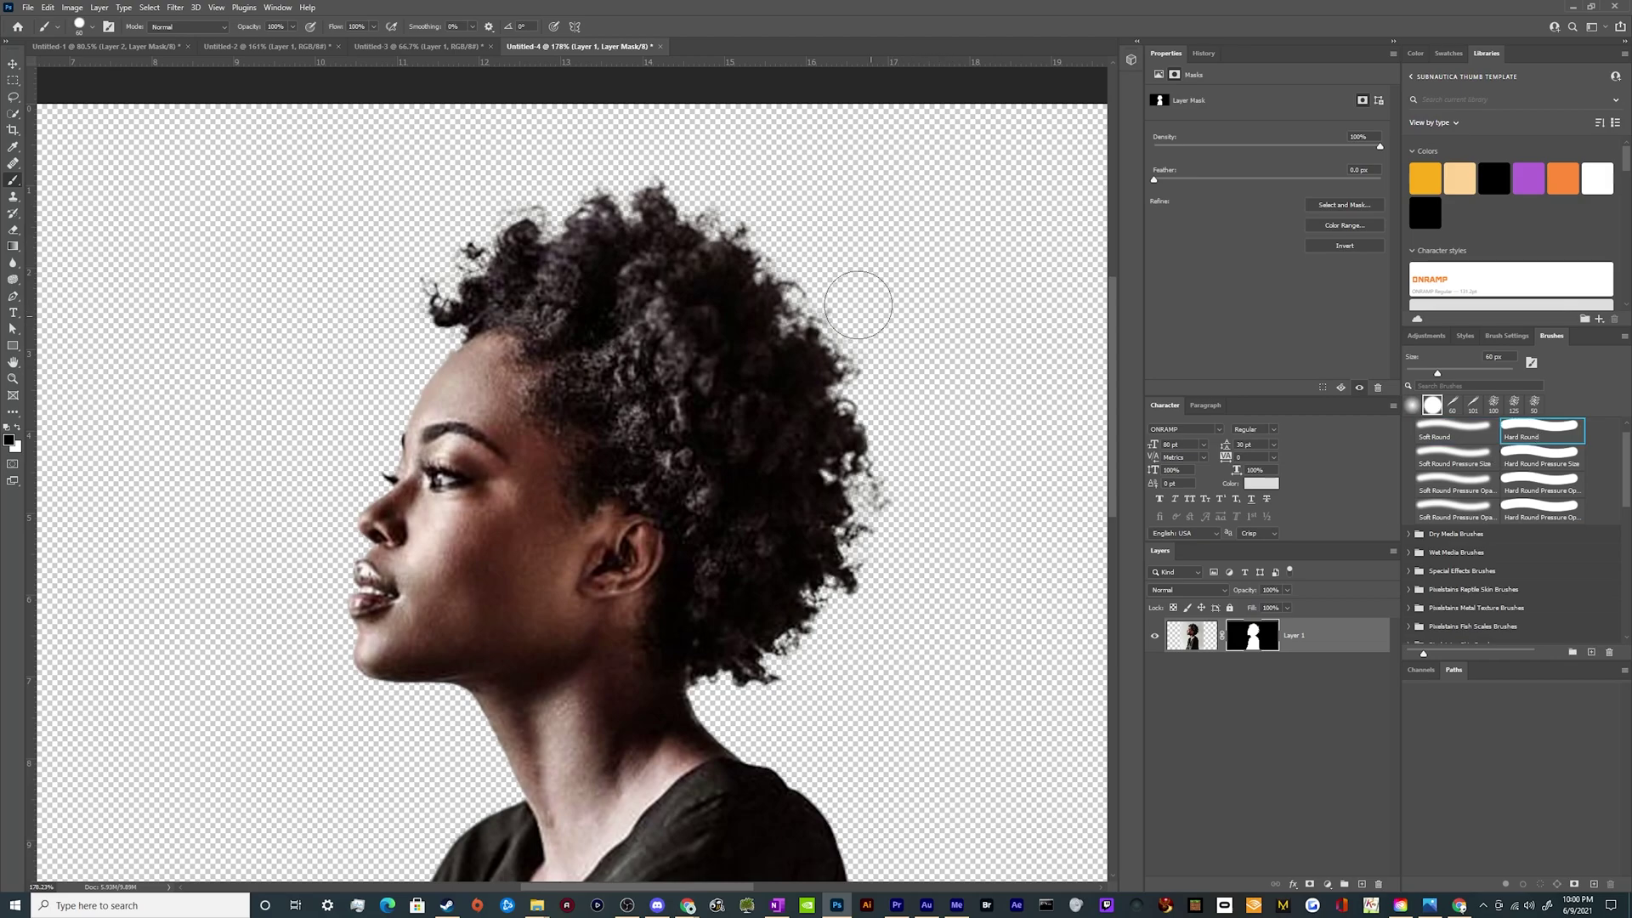
pyautogui.moveTo(859, 298); pyautogui.dragTo(812, 255)
pyautogui.moveTo(938, 505)
pyautogui.mouseDown()
pyautogui.moveTo(897, 493)
pyautogui.moveTo(962, 503)
pyautogui.moveTo(895, 539)
pyautogui.moveTo(944, 555)
pyautogui.mouseUp()
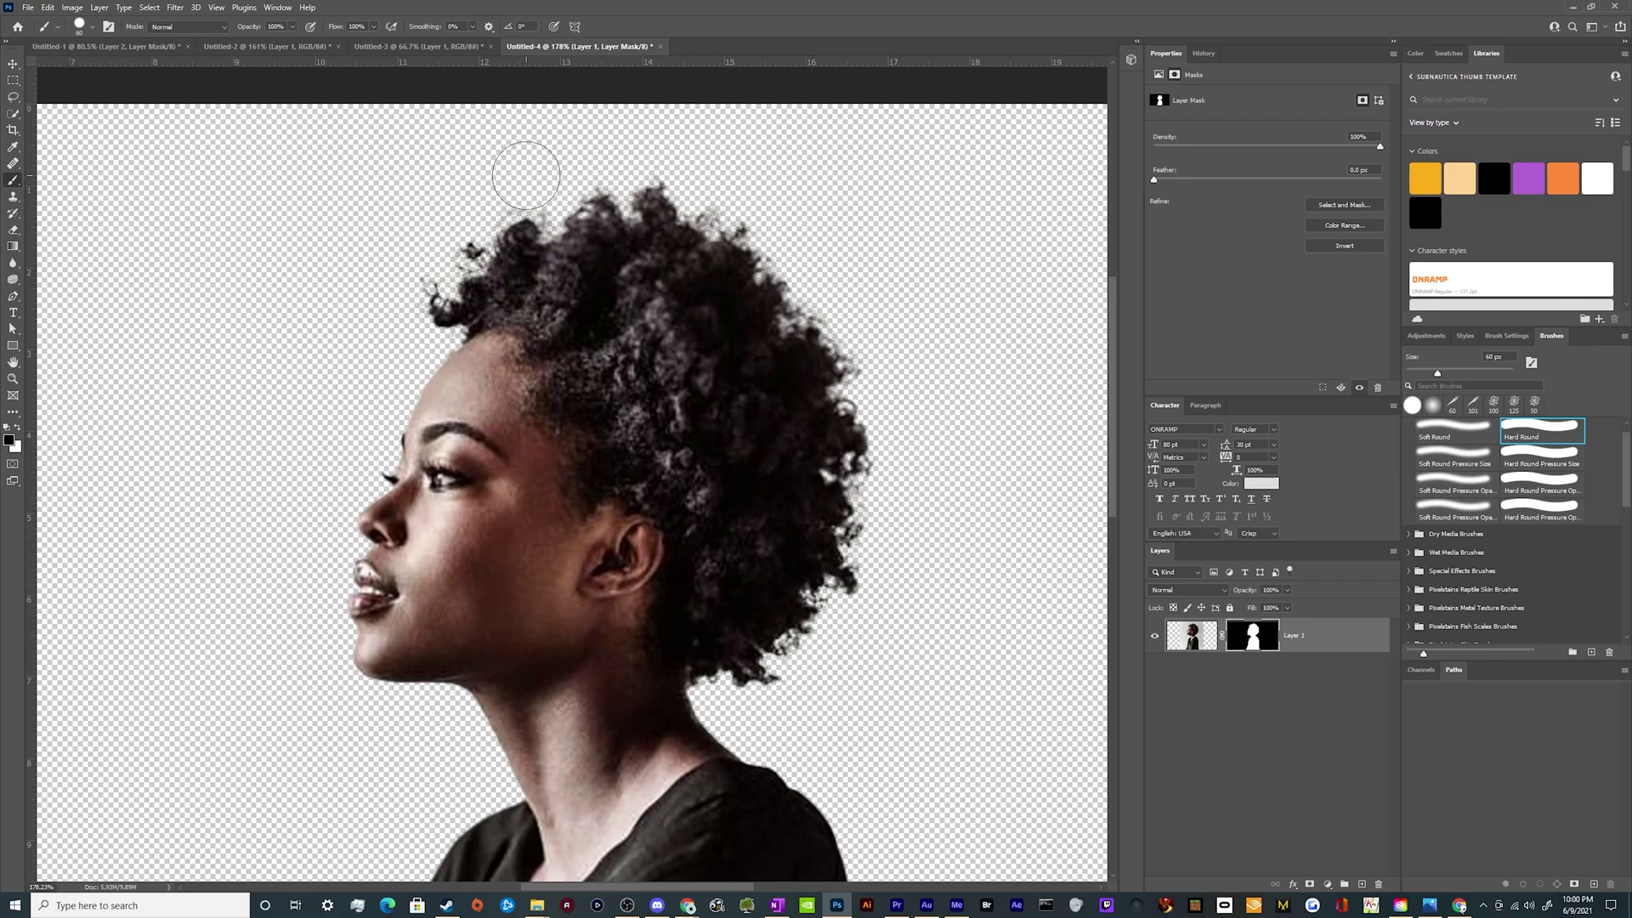
# Shrink the brush to 35 px and paint out the stray hair tufts on the left and top
pyautogui.press('[')
pyautogui.press('[')
pyautogui.press('[')
pyautogui.press('[')
pyautogui.click(471, 255)
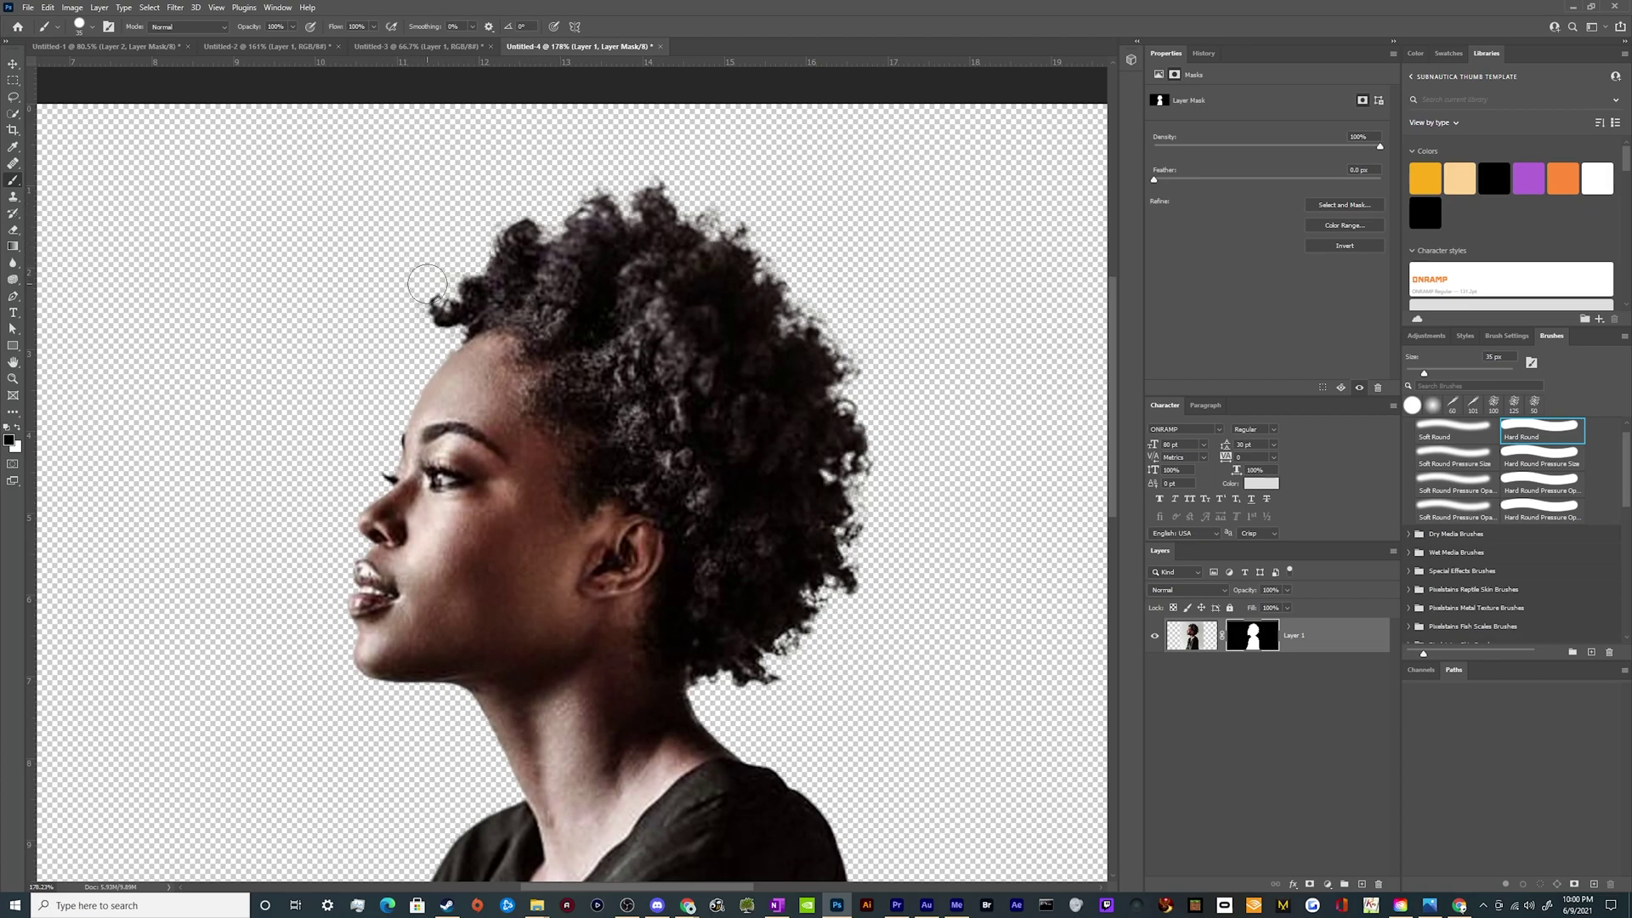
pyautogui.click(429, 293)
pyautogui.click(711, 214)
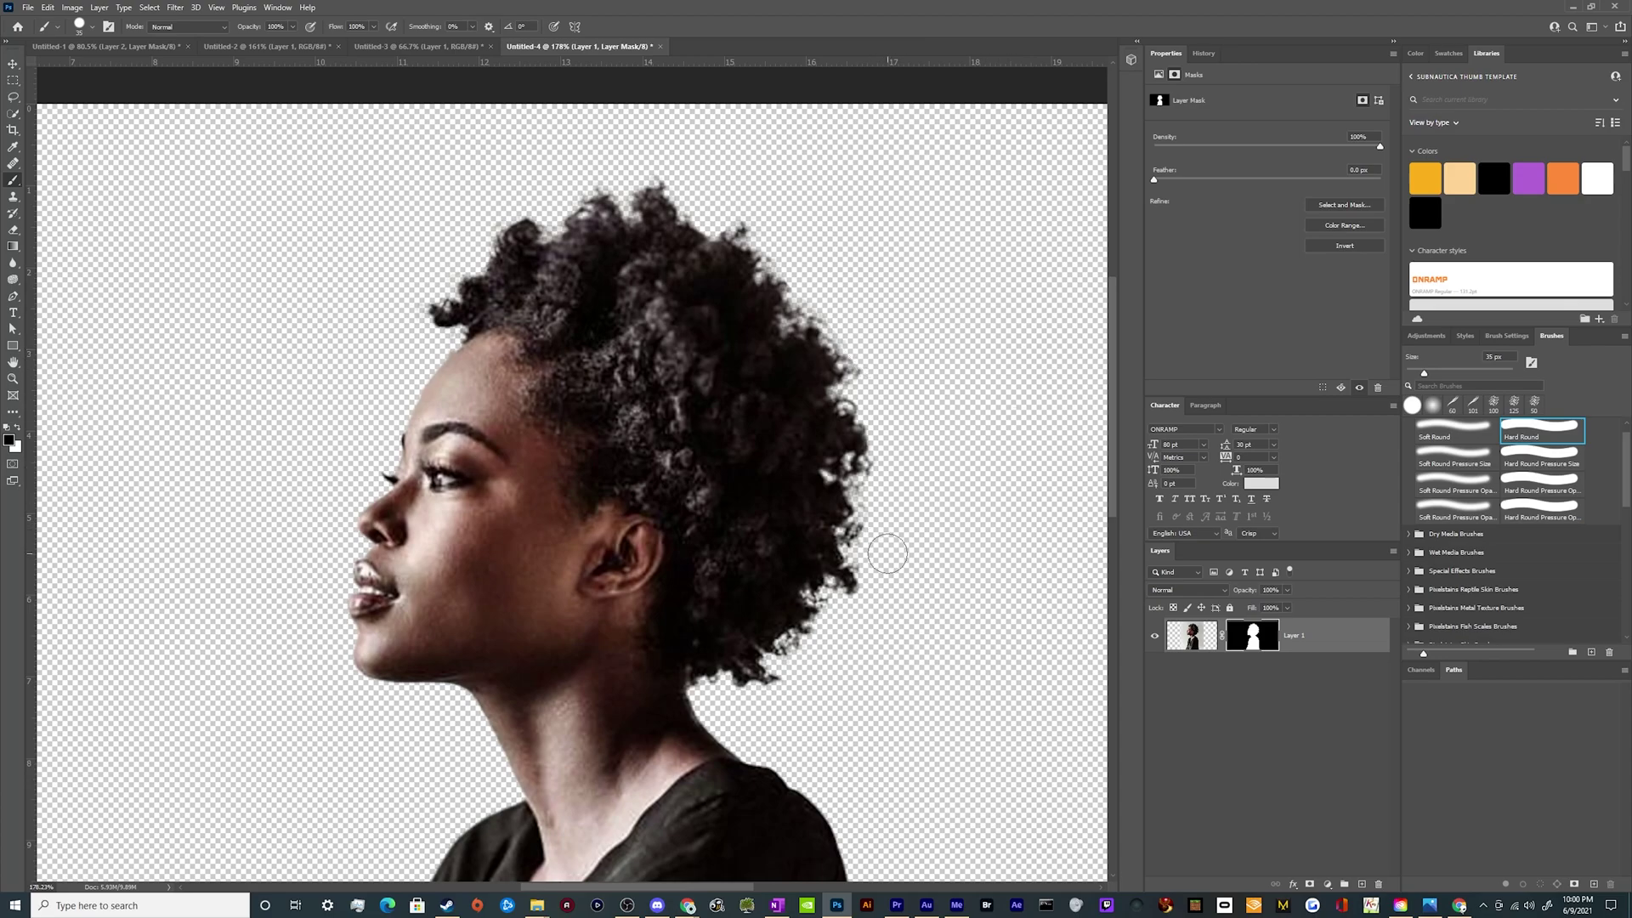
pyautogui.scroll(-3, 750, 547)
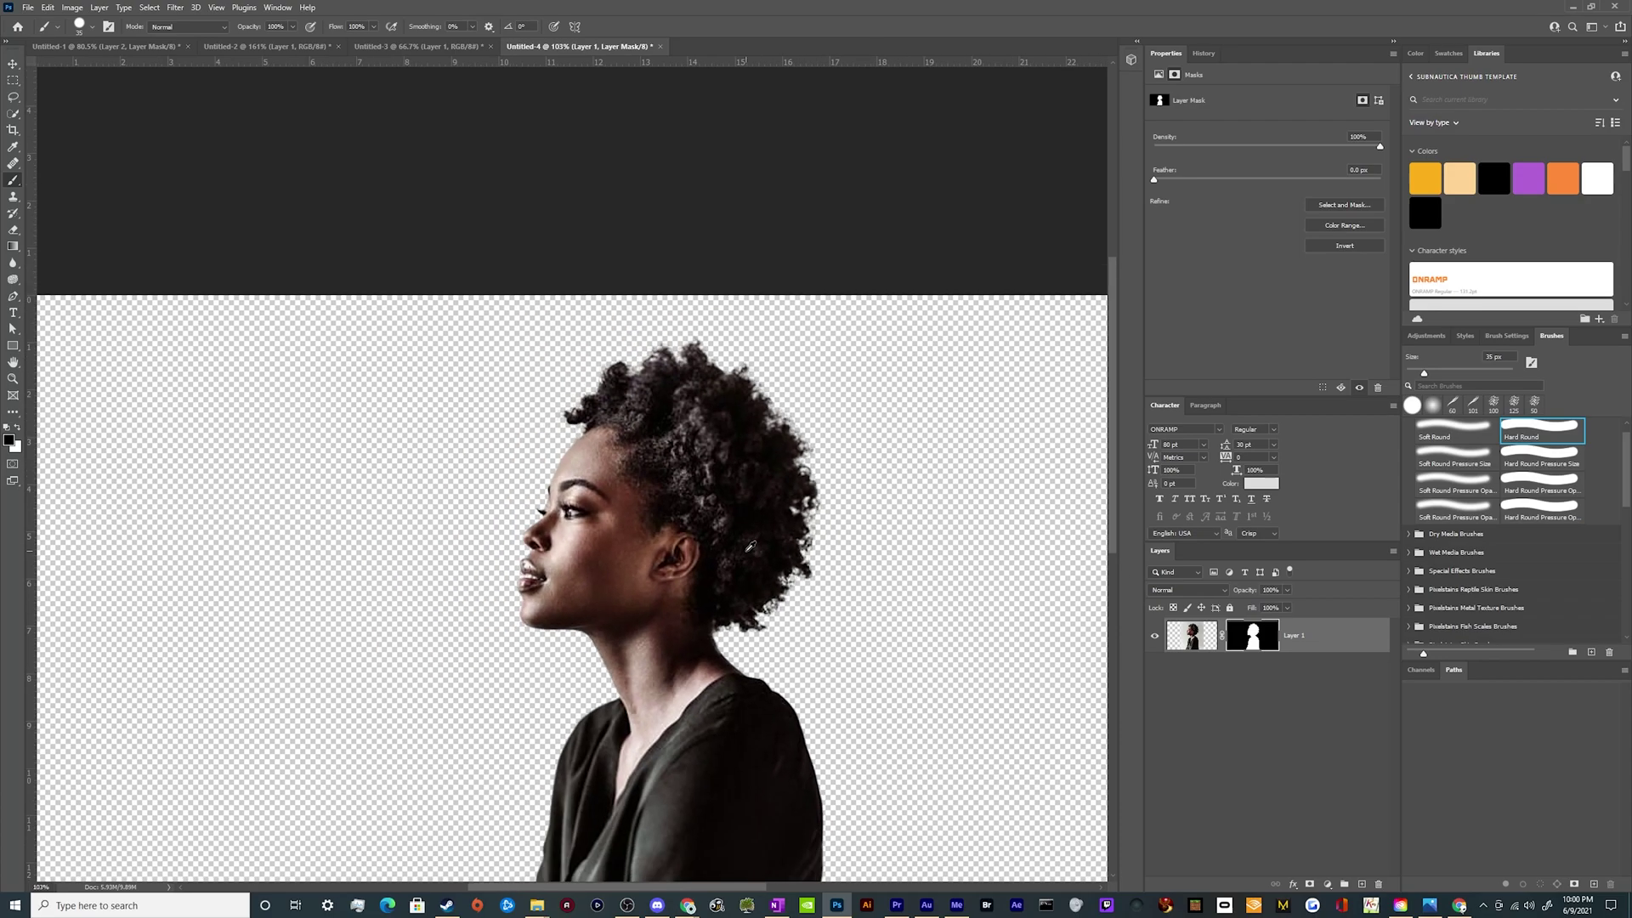
pyautogui.scroll(-2, 750, 546)
pyautogui.scroll(4, 646, 424)
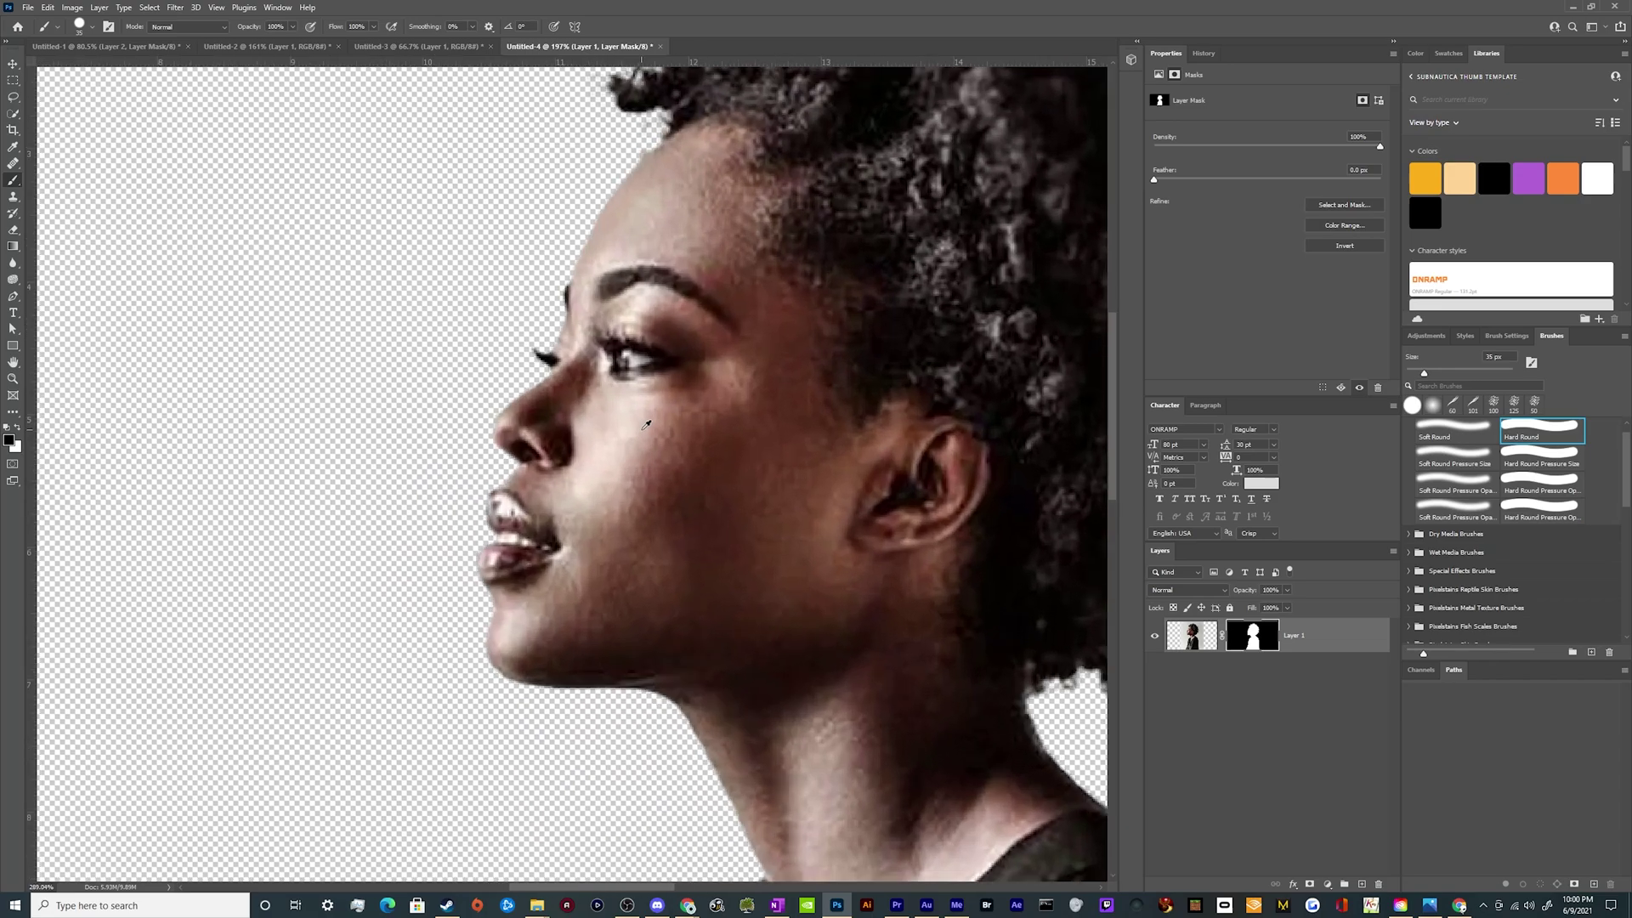
pyautogui.scroll(3, 646, 424)
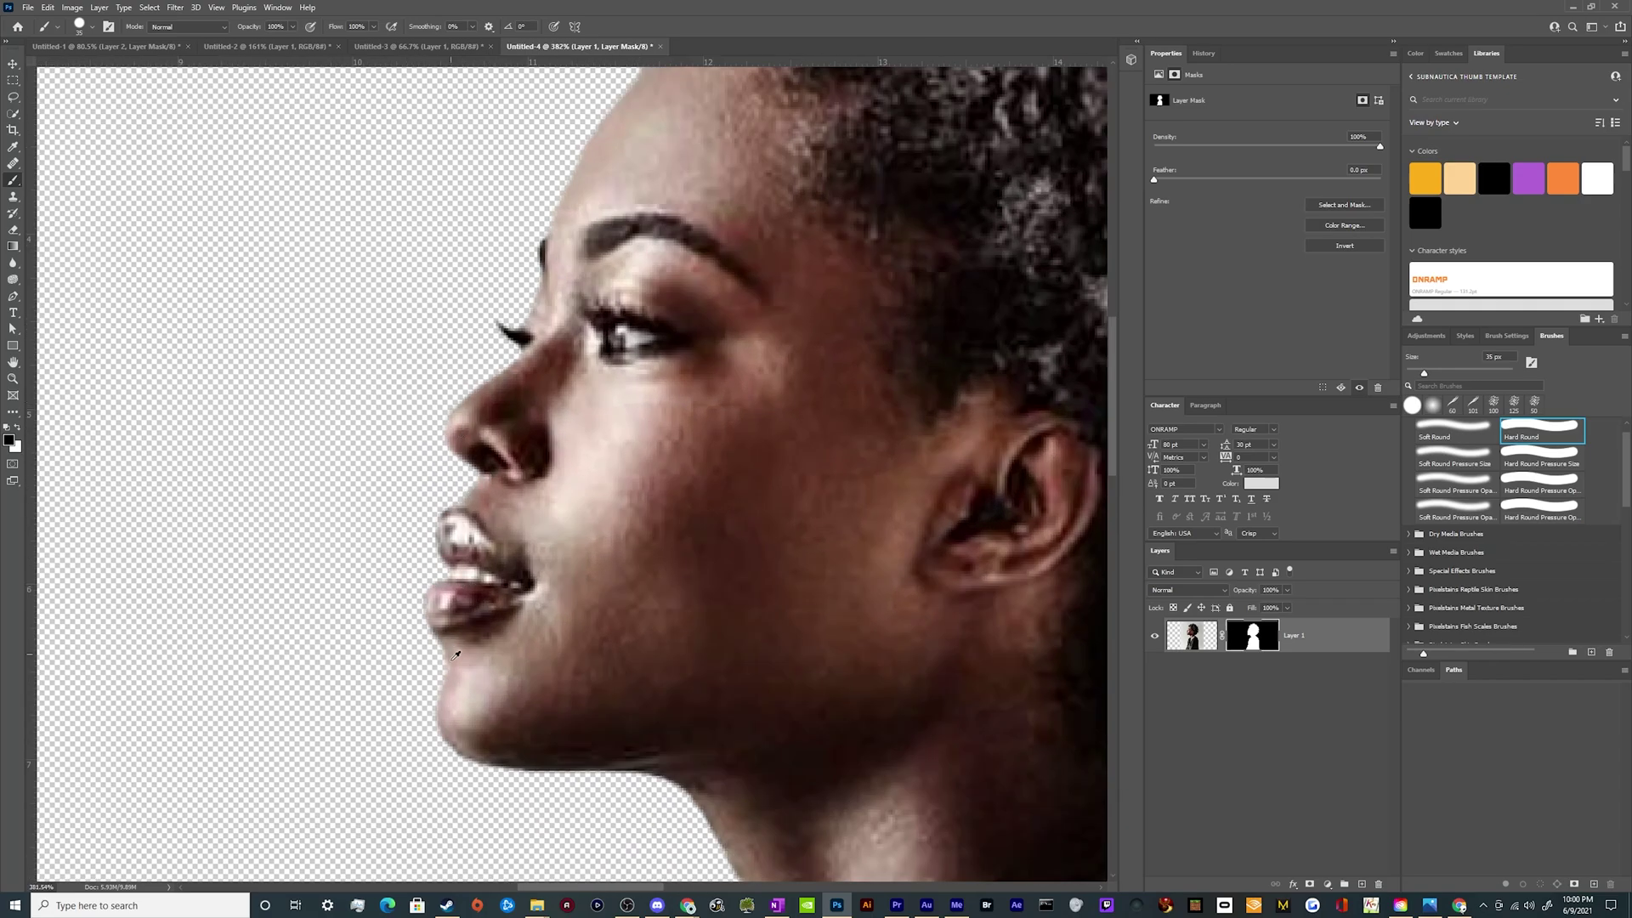
pyautogui.scroll(-4, 705, 735)
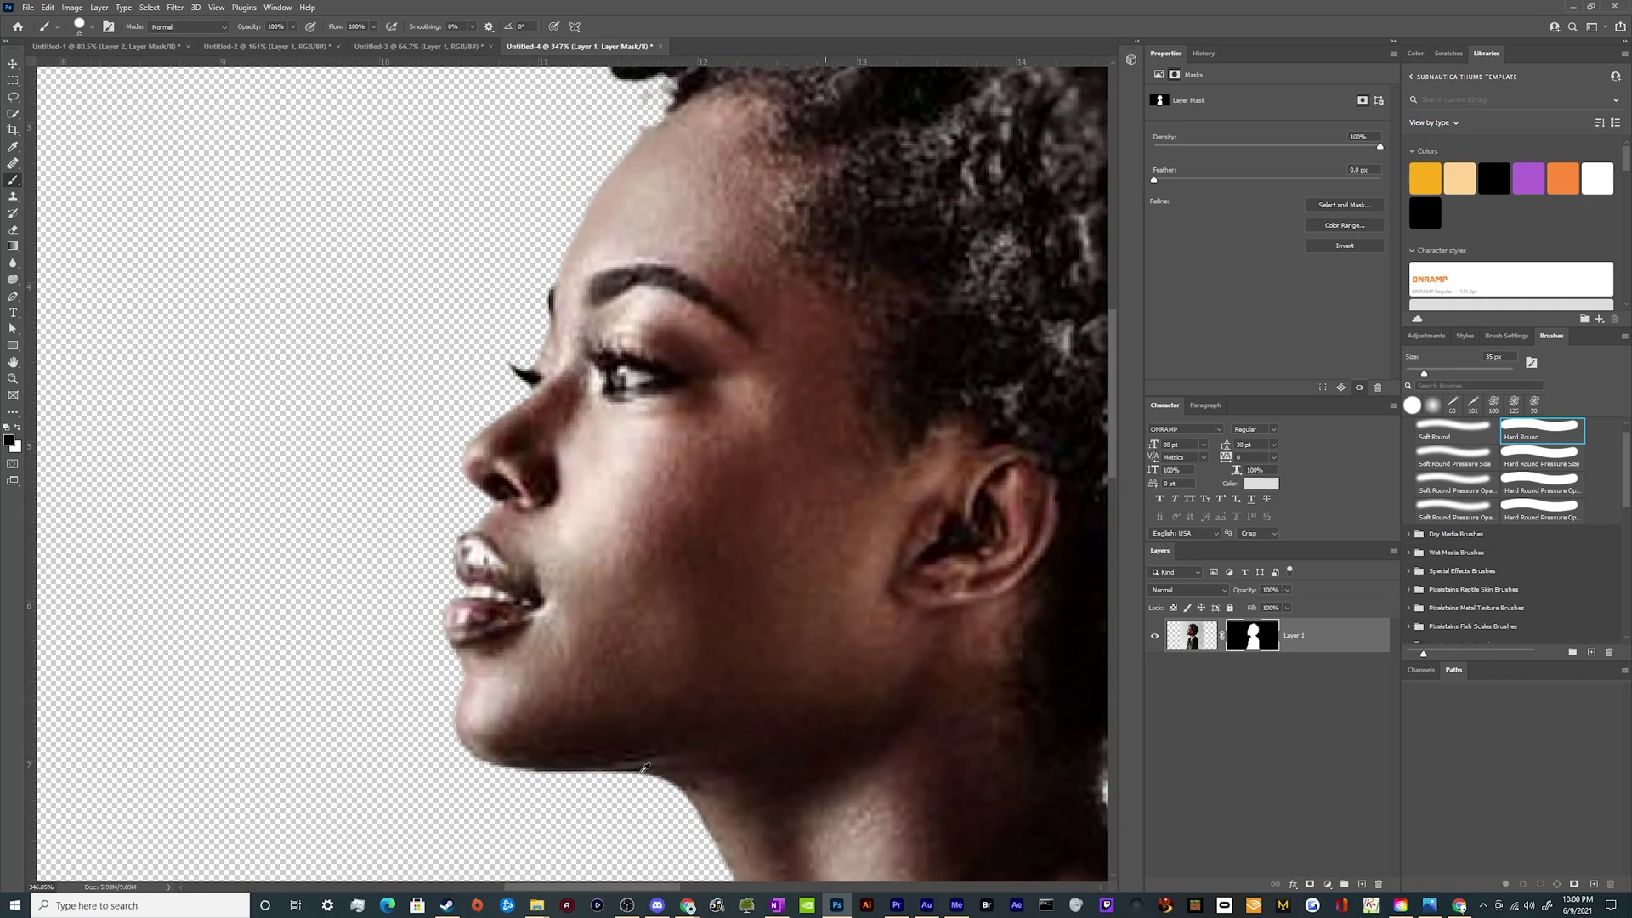
pyautogui.scroll(-5, 685, 794)
pyautogui.scroll(-3, 693, 718)
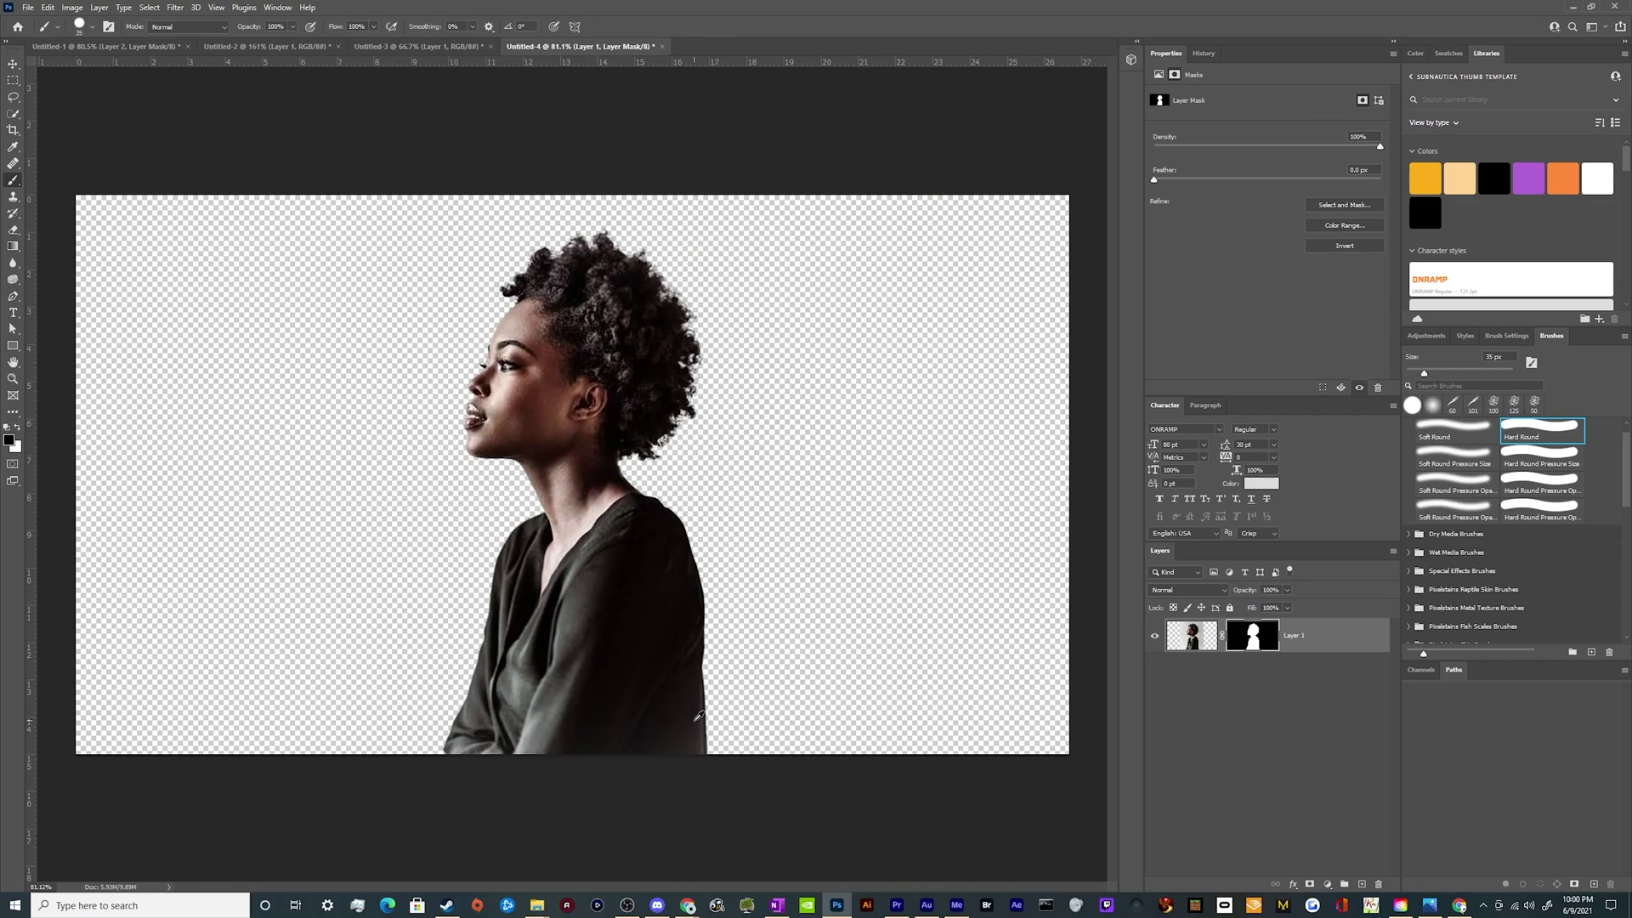
# Copy the whole landscape from Untitled-3 and paste it into a new layer in Untitled-4
pyautogui.scroll(-1, 659, 659)
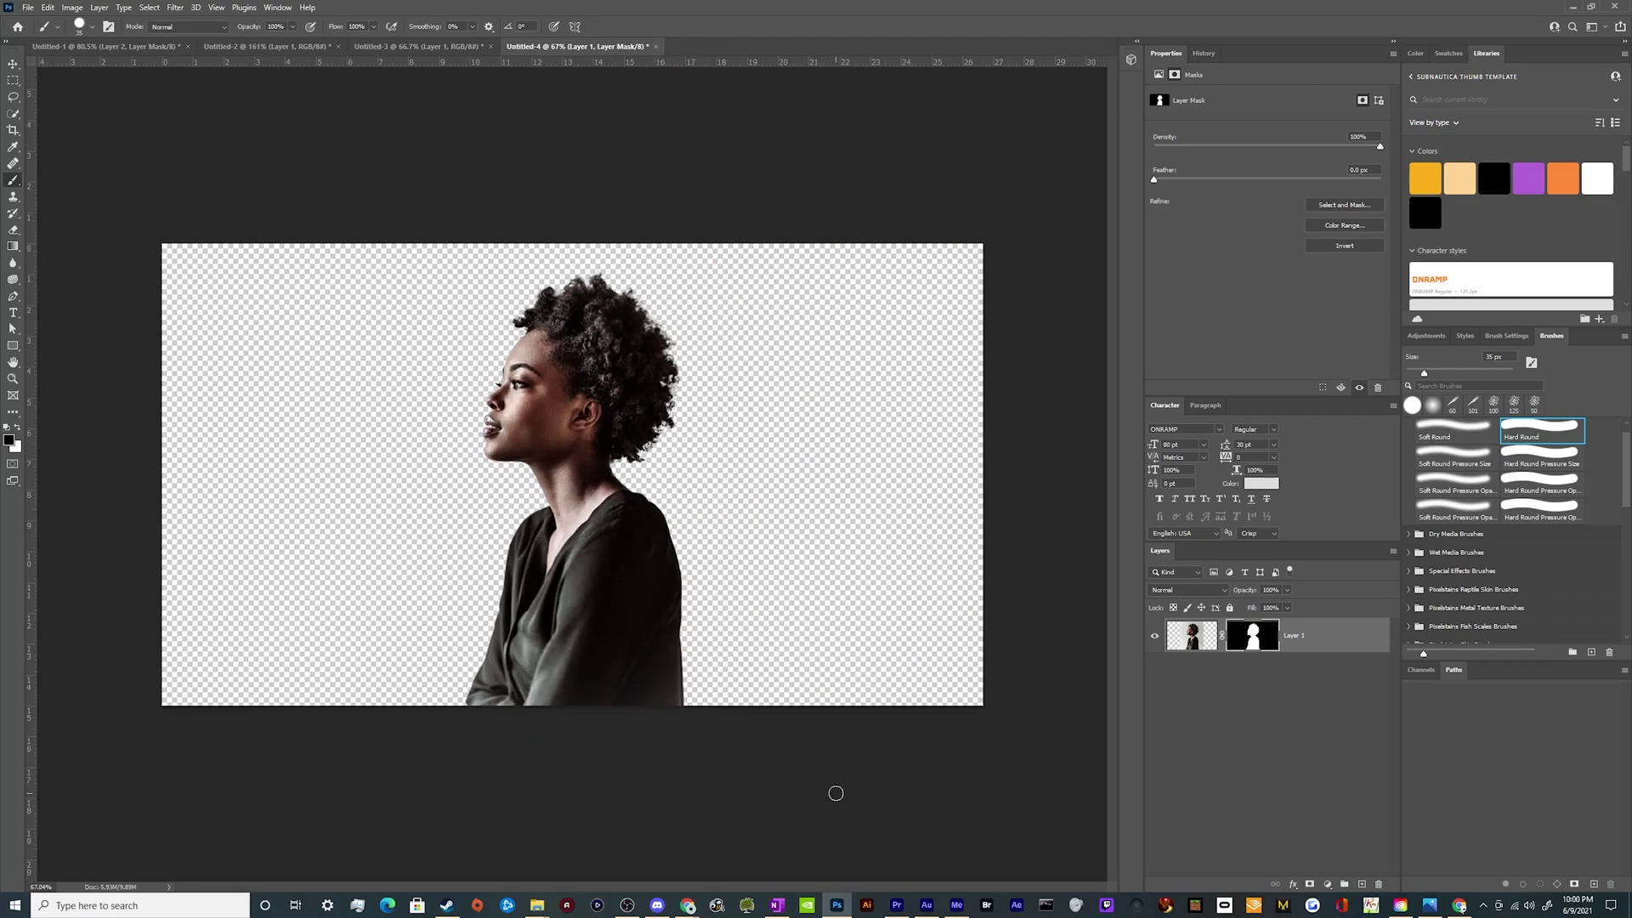
pyautogui.hotkey('ctrl', 'shift', 'Tab')
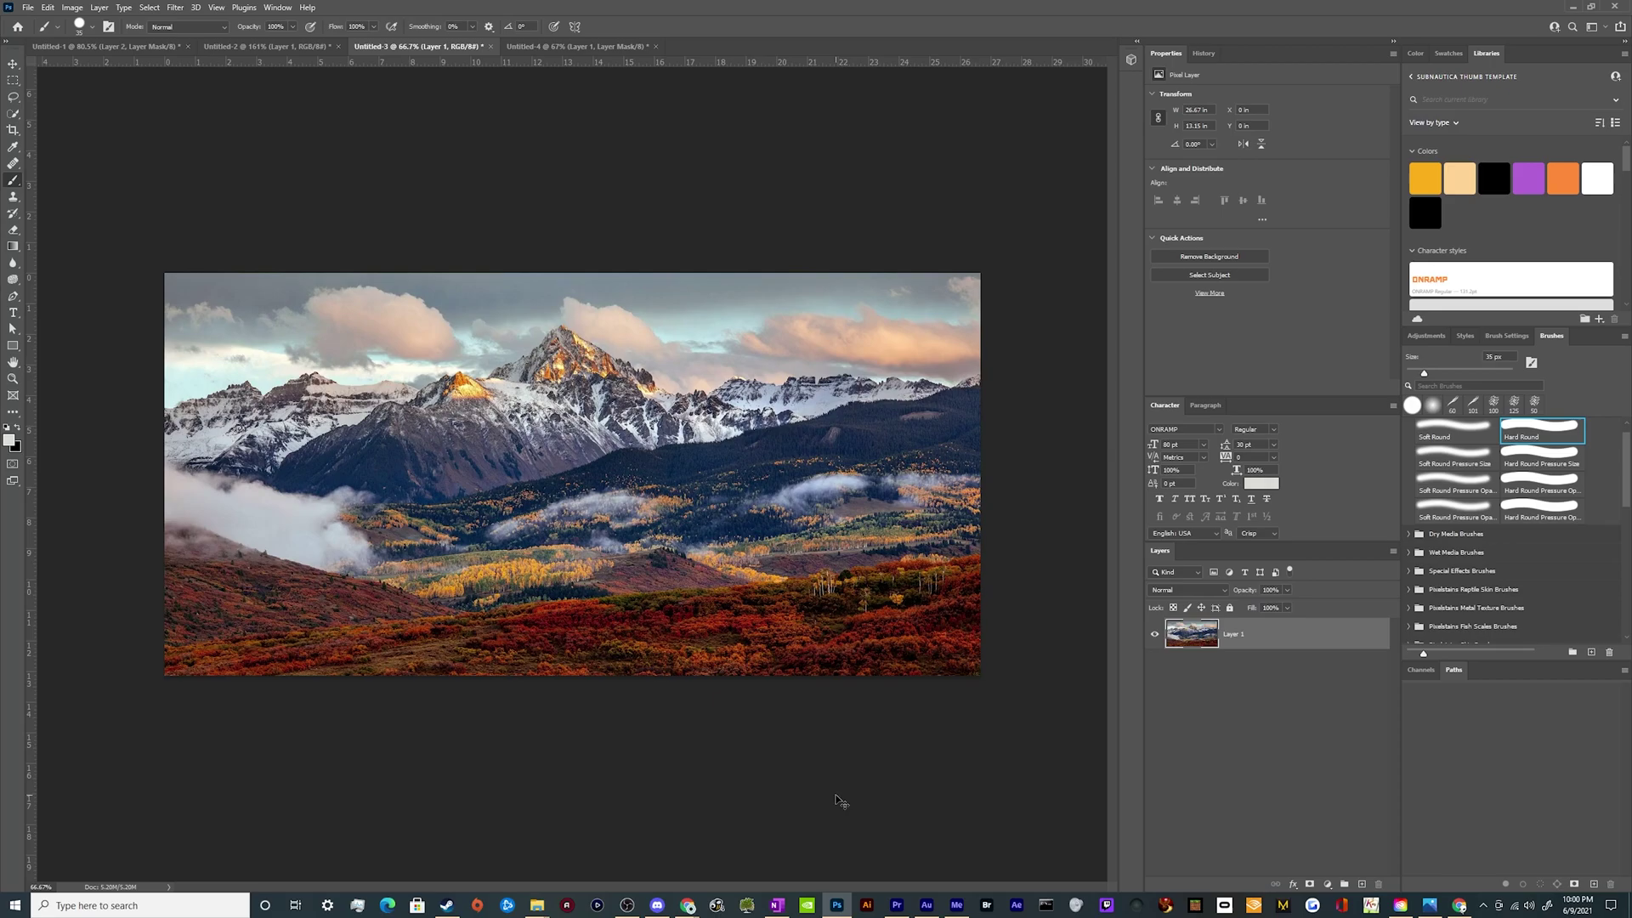
pyautogui.hotkey('ctrl', 'a')
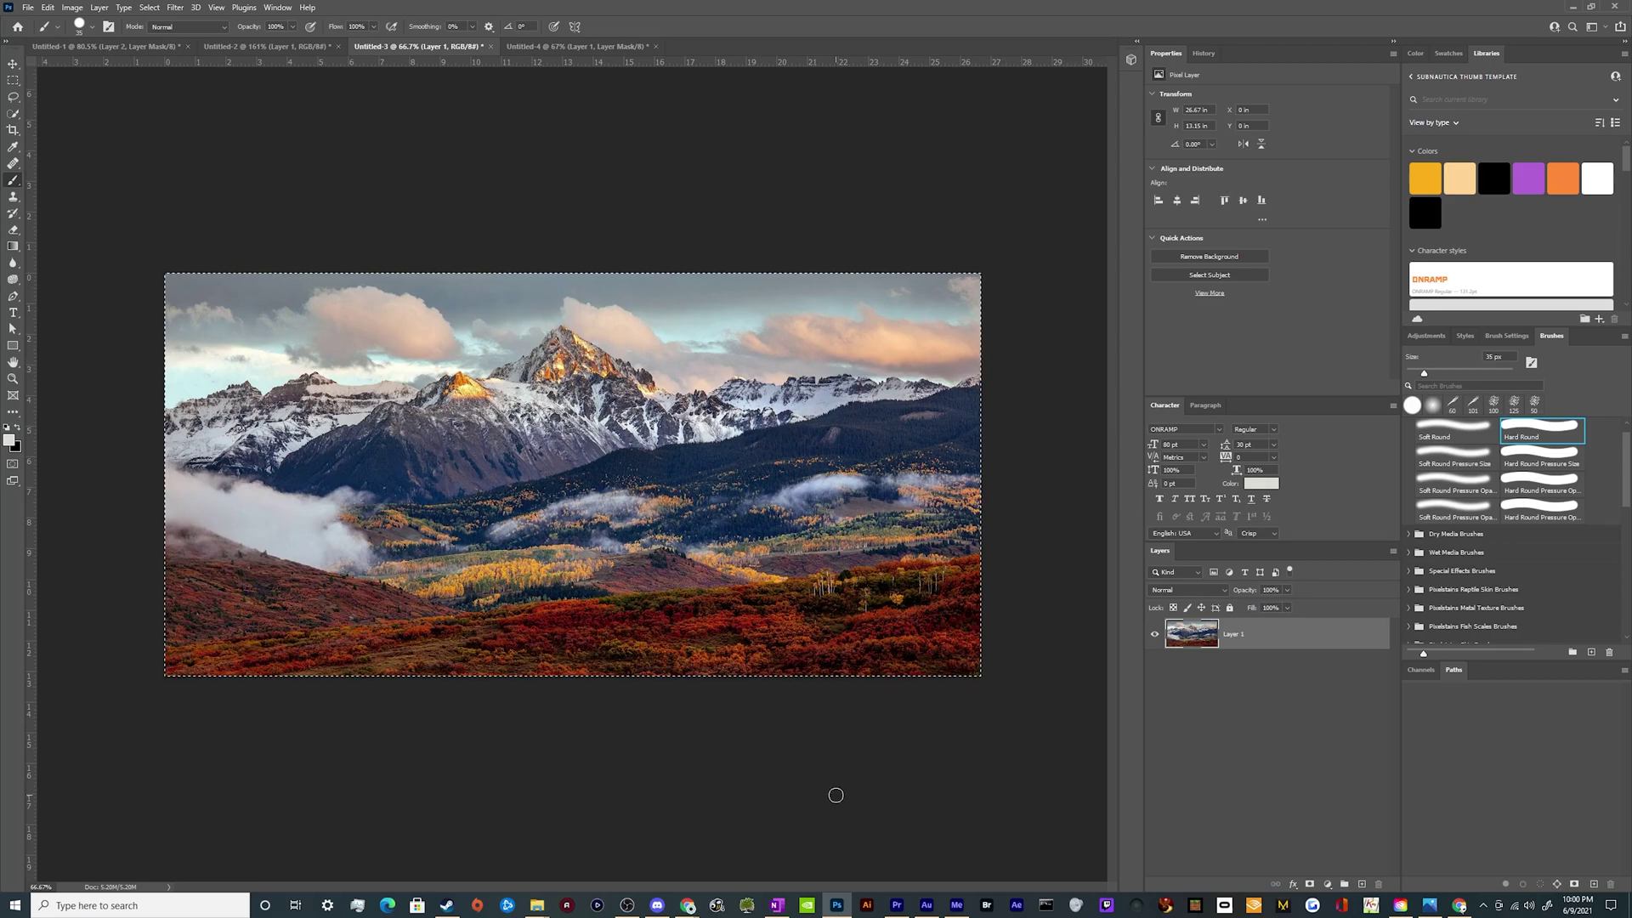
pyautogui.hotkey('ctrl', 'Tab')
pyautogui.hotkey('ctrl', 'shift', 'alt', 'n')
pyautogui.hotkey('ctrl', 'v')
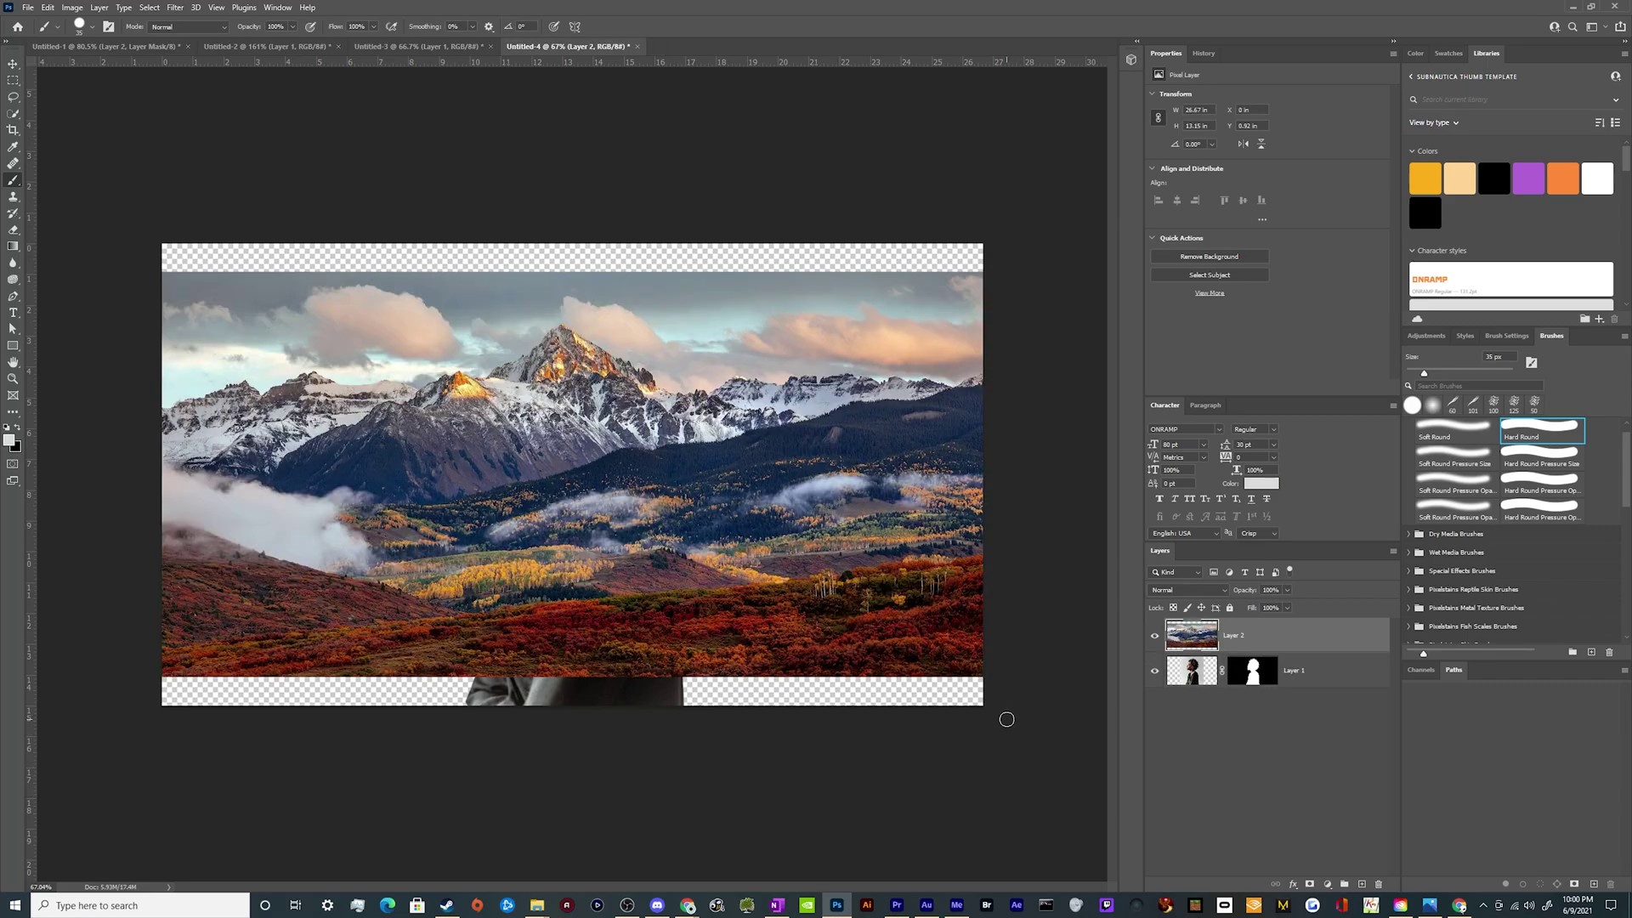
# Lower the landscape to 62% opacity, position it over the woman, then restore 100% opacity
pyautogui.press('v')
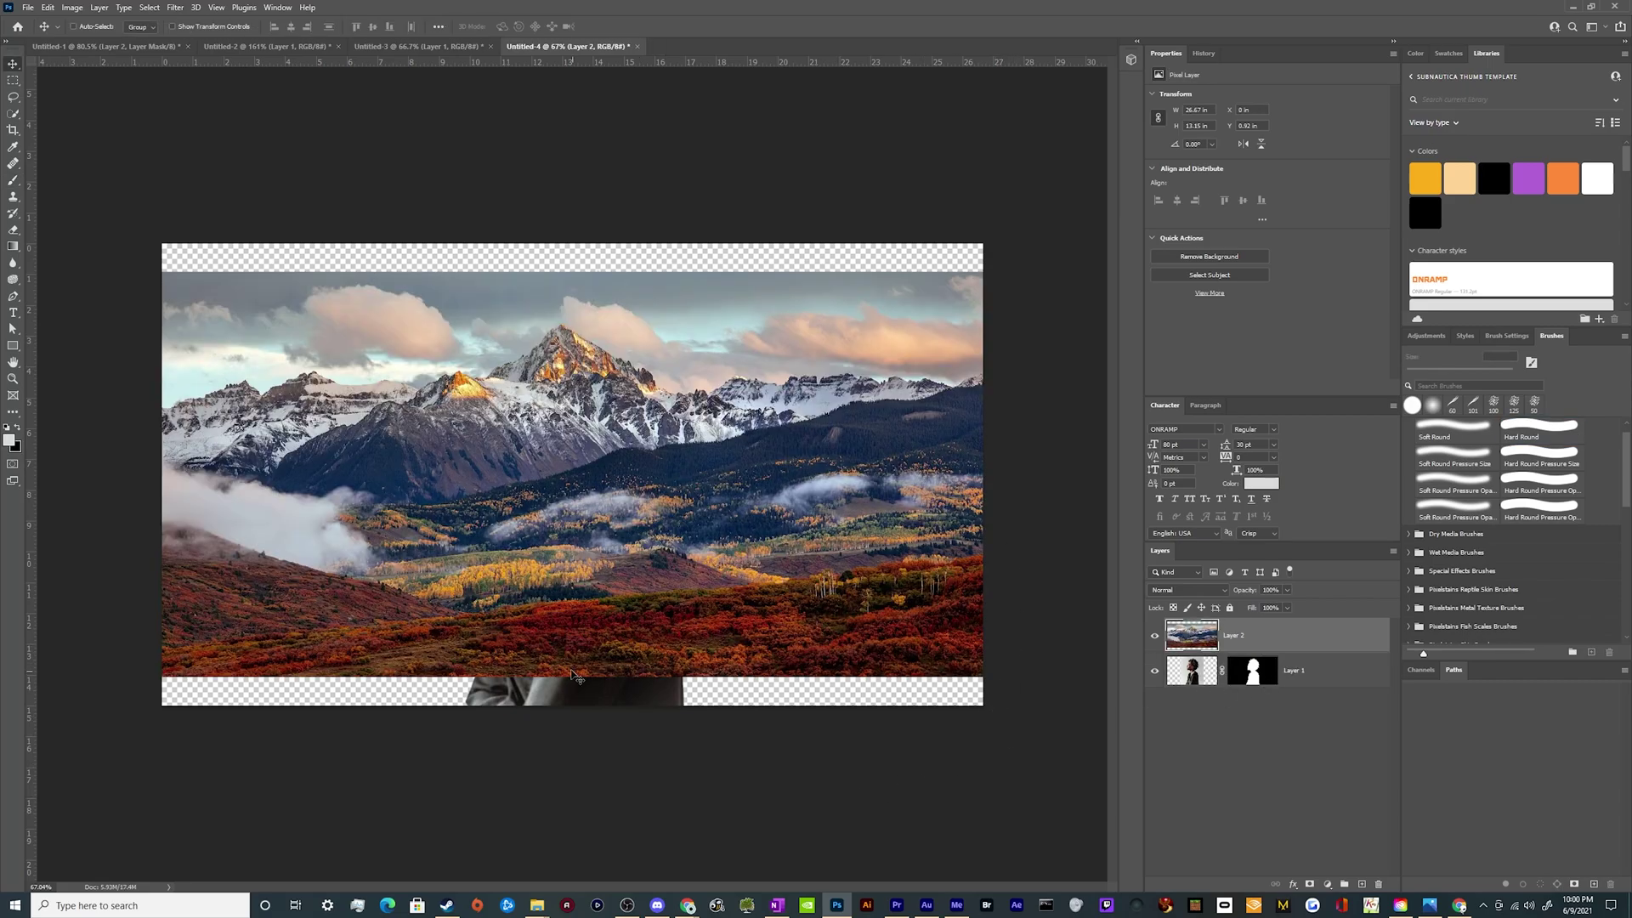
pyautogui.moveTo(1243, 592); pyautogui.dragTo(1219, 605)
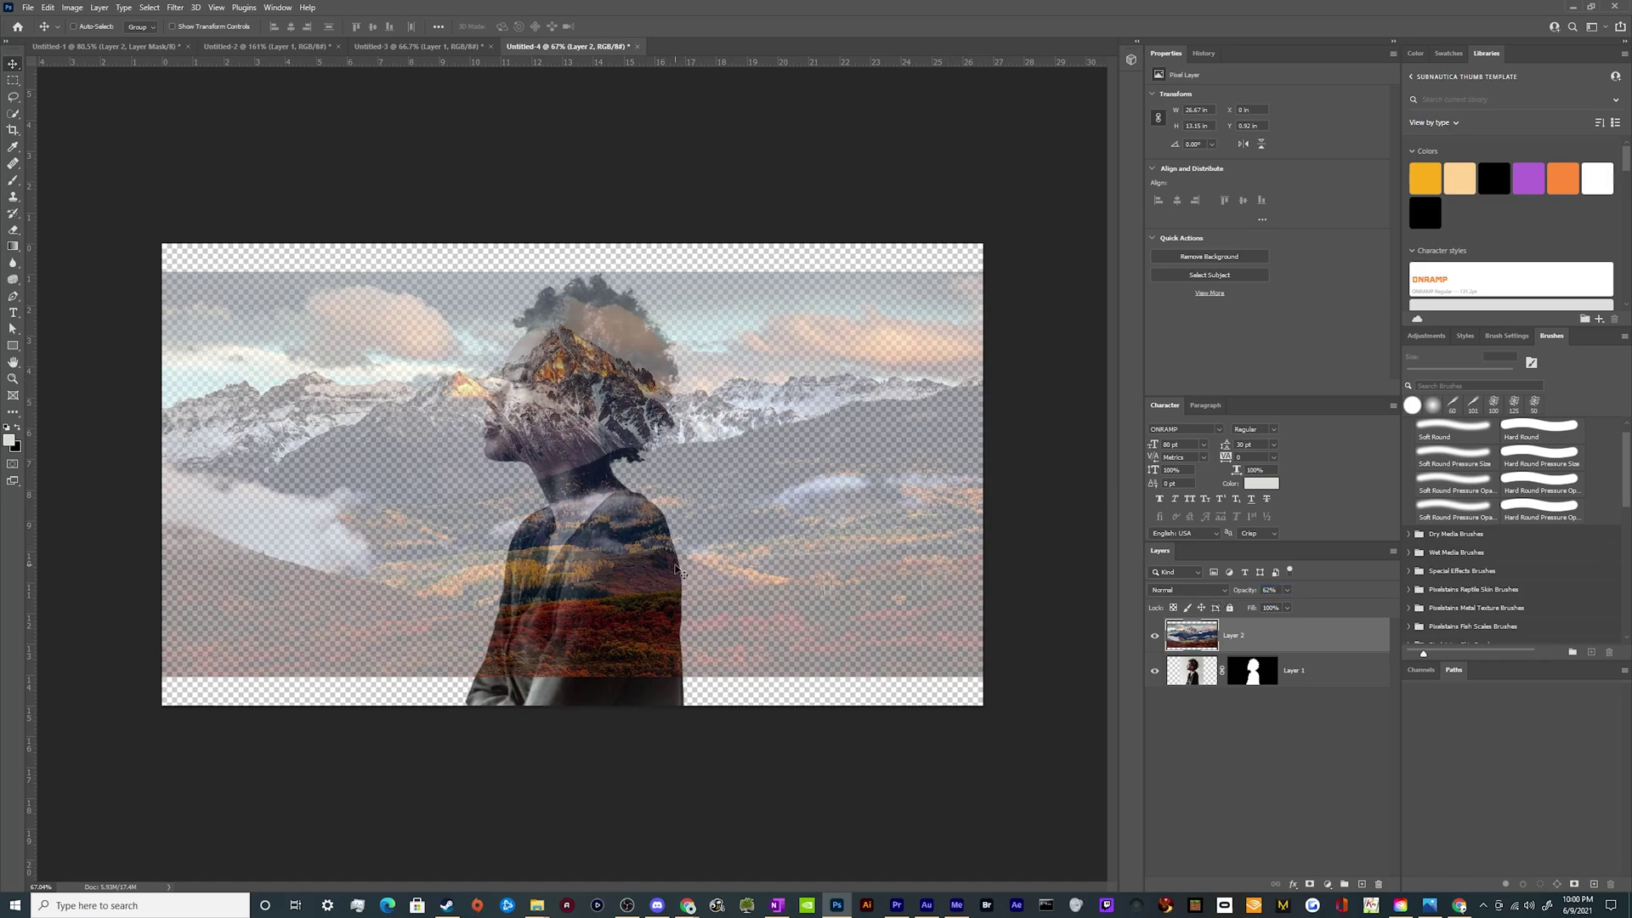
pyautogui.moveTo(677, 567); pyautogui.dragTo(712, 546)
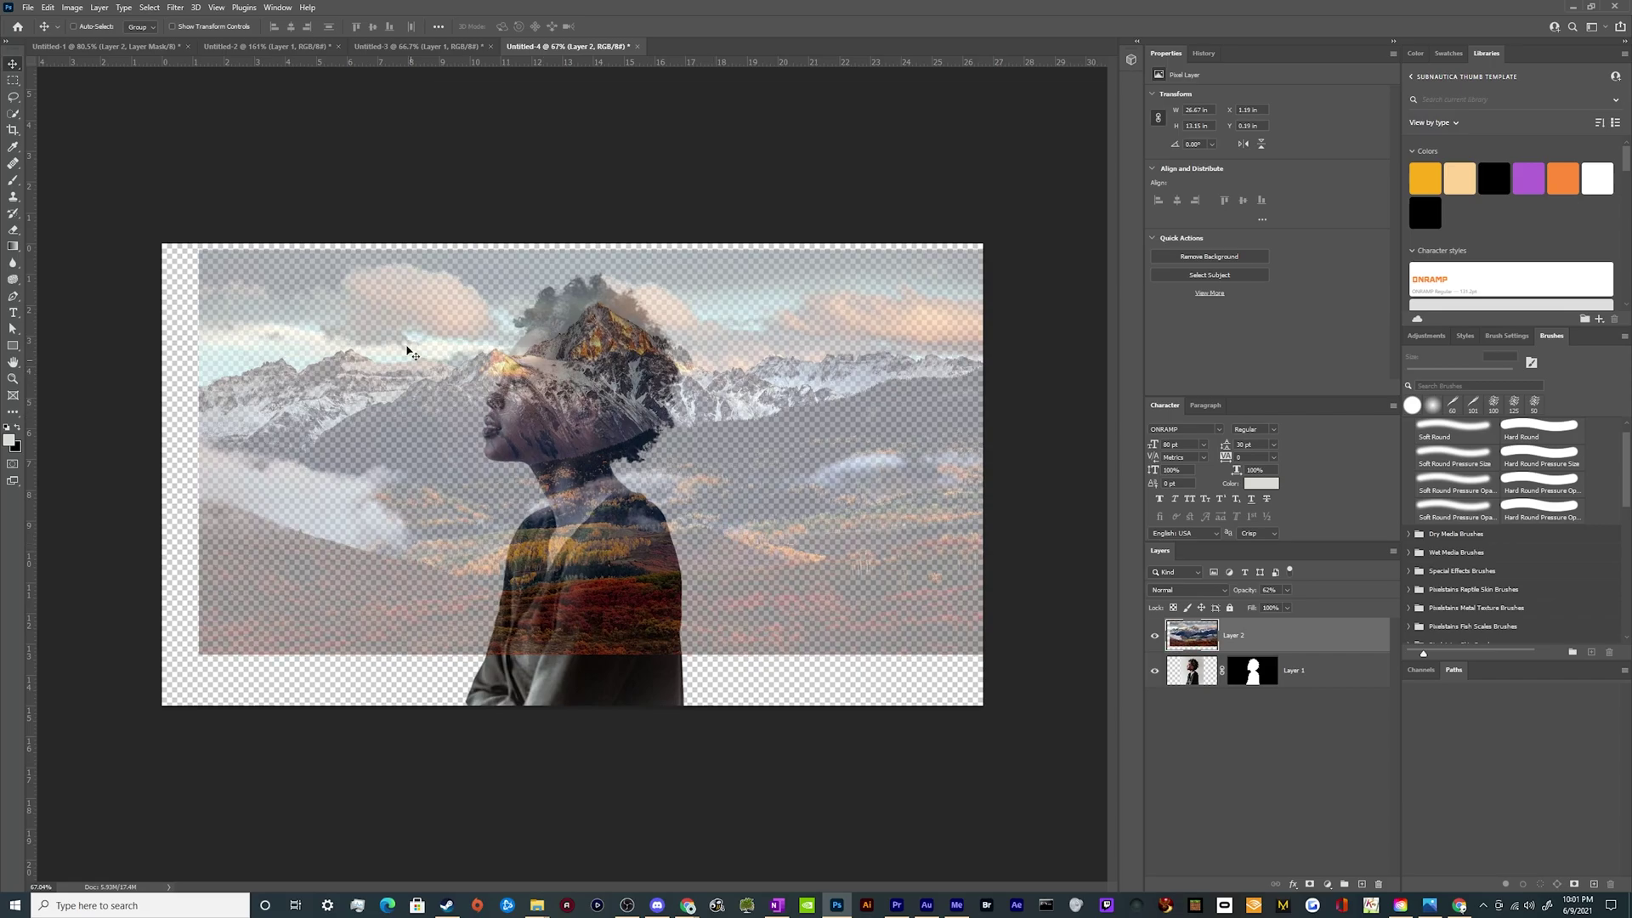
pyautogui.click(1155, 636)
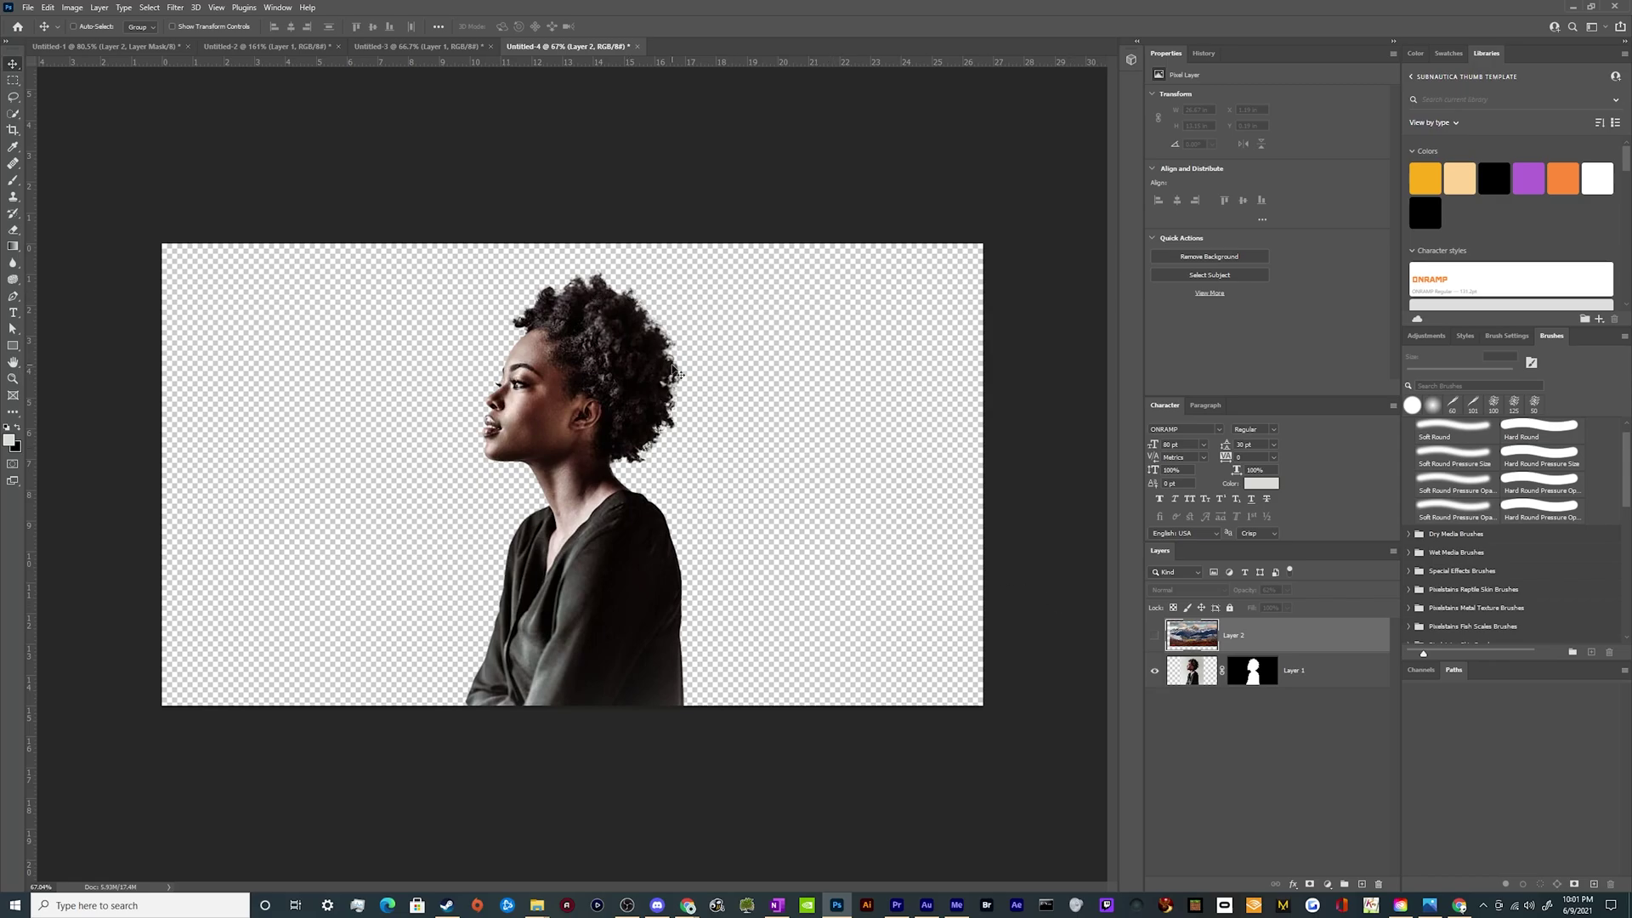
pyautogui.click(1155, 635)
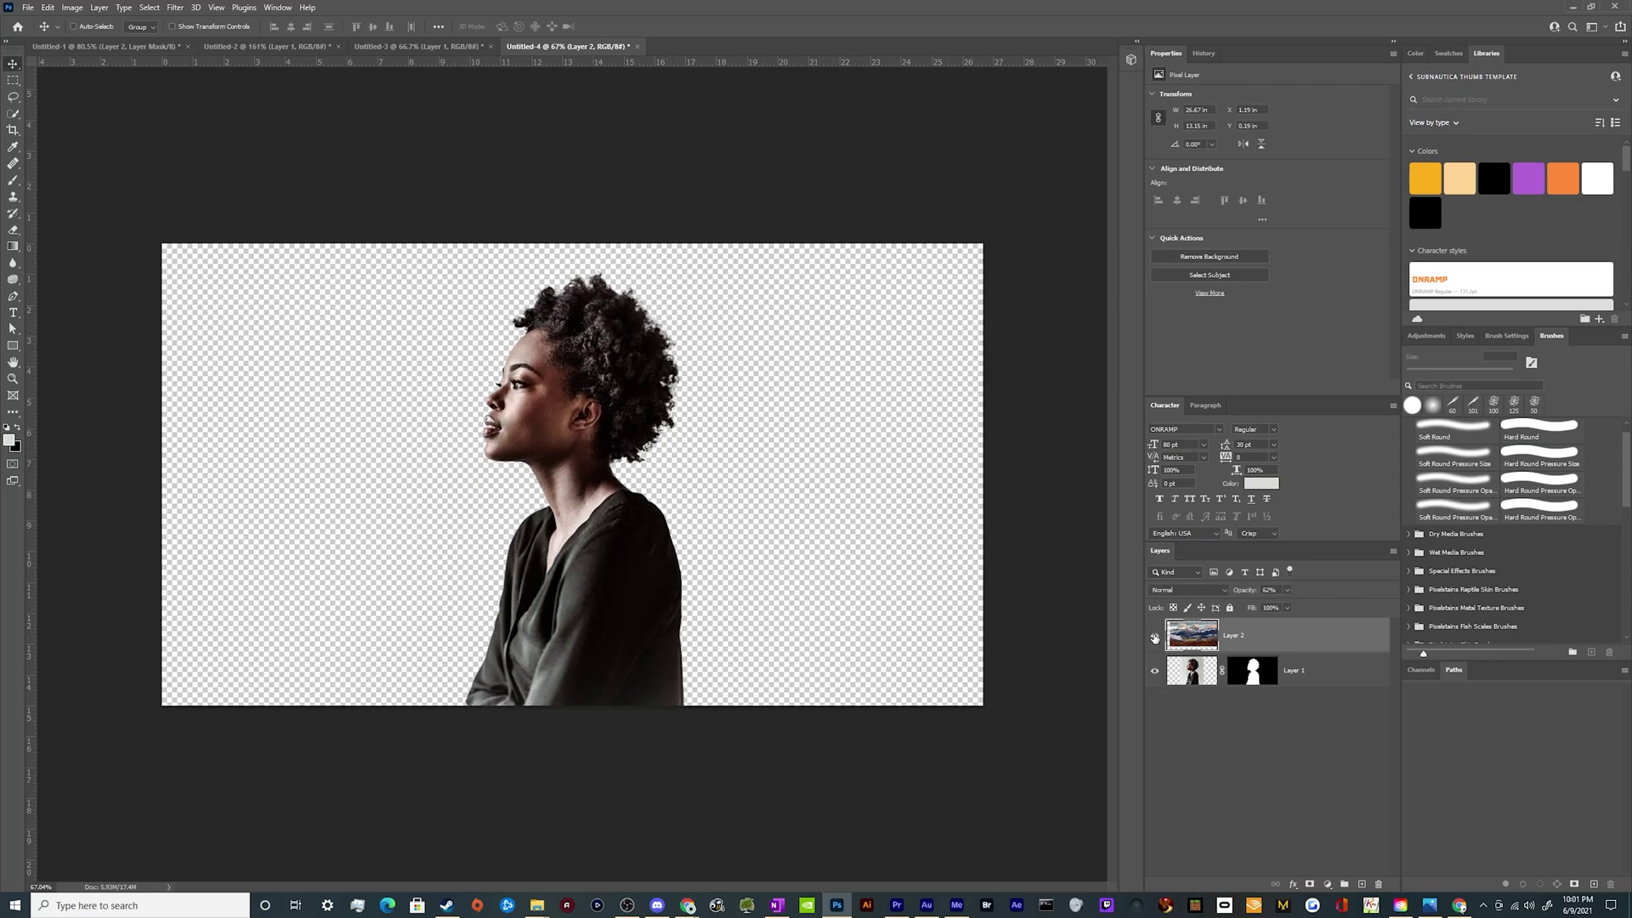
pyautogui.moveTo(646, 374); pyautogui.dragTo(635, 375)
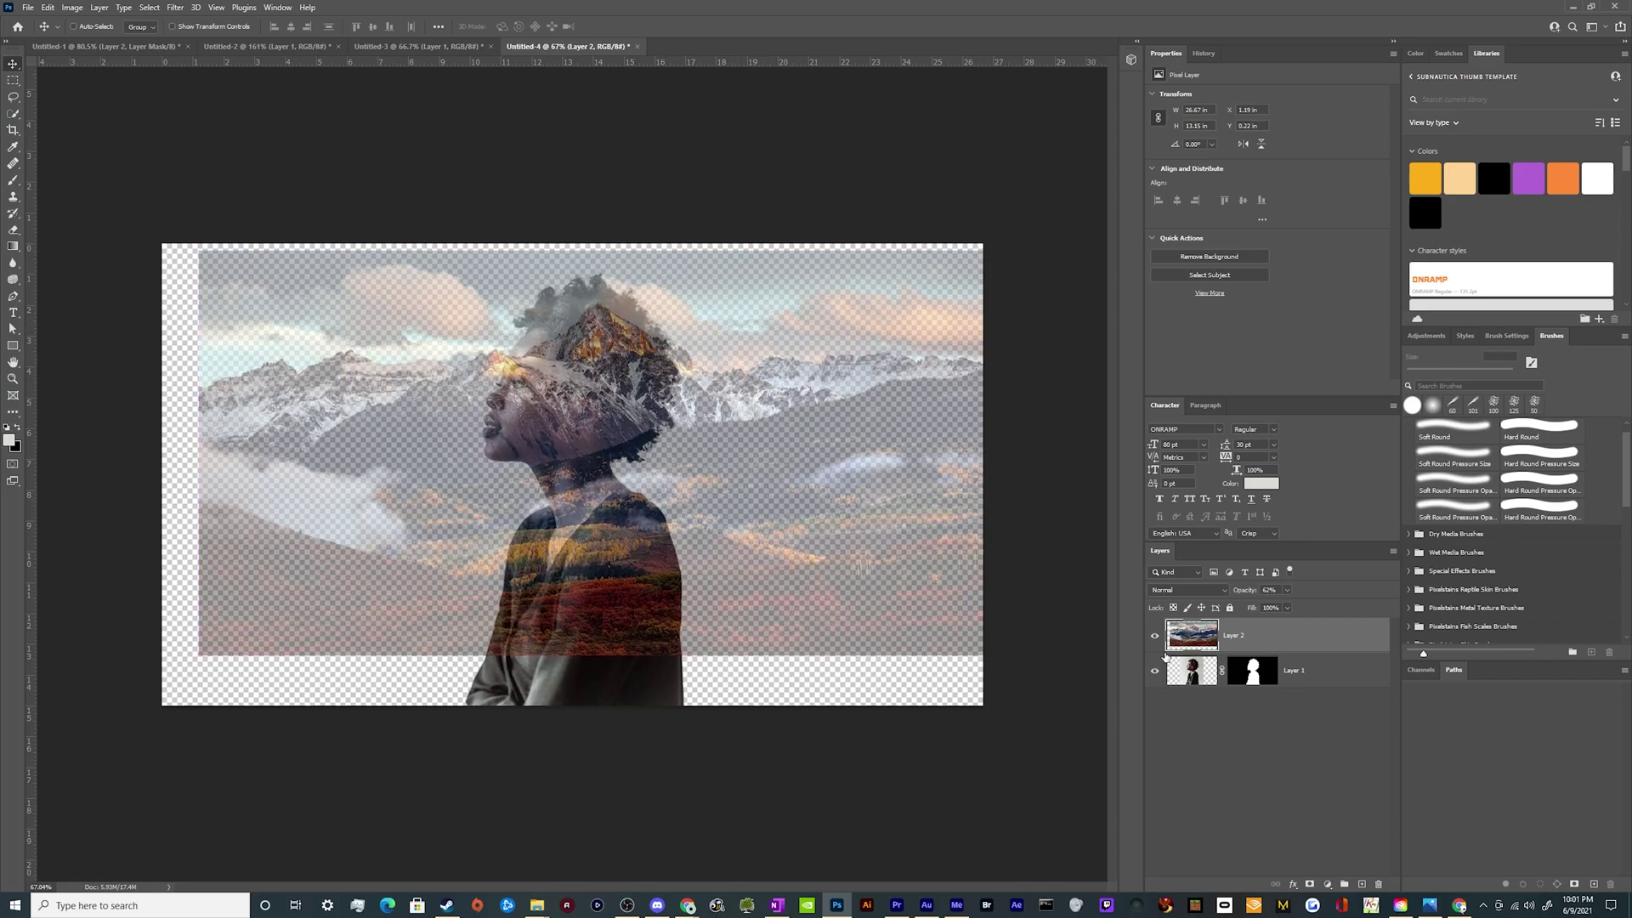
pyautogui.moveTo(1240, 593); pyautogui.dragTo(1364, 610)
pyautogui.hotkey('ctrl', 't')
# Stretch Layer 2's landscape vertically past the canvas top and bottom and commit the transform
pyautogui.moveTo(607, 656); pyautogui.dragTo(608, 705)
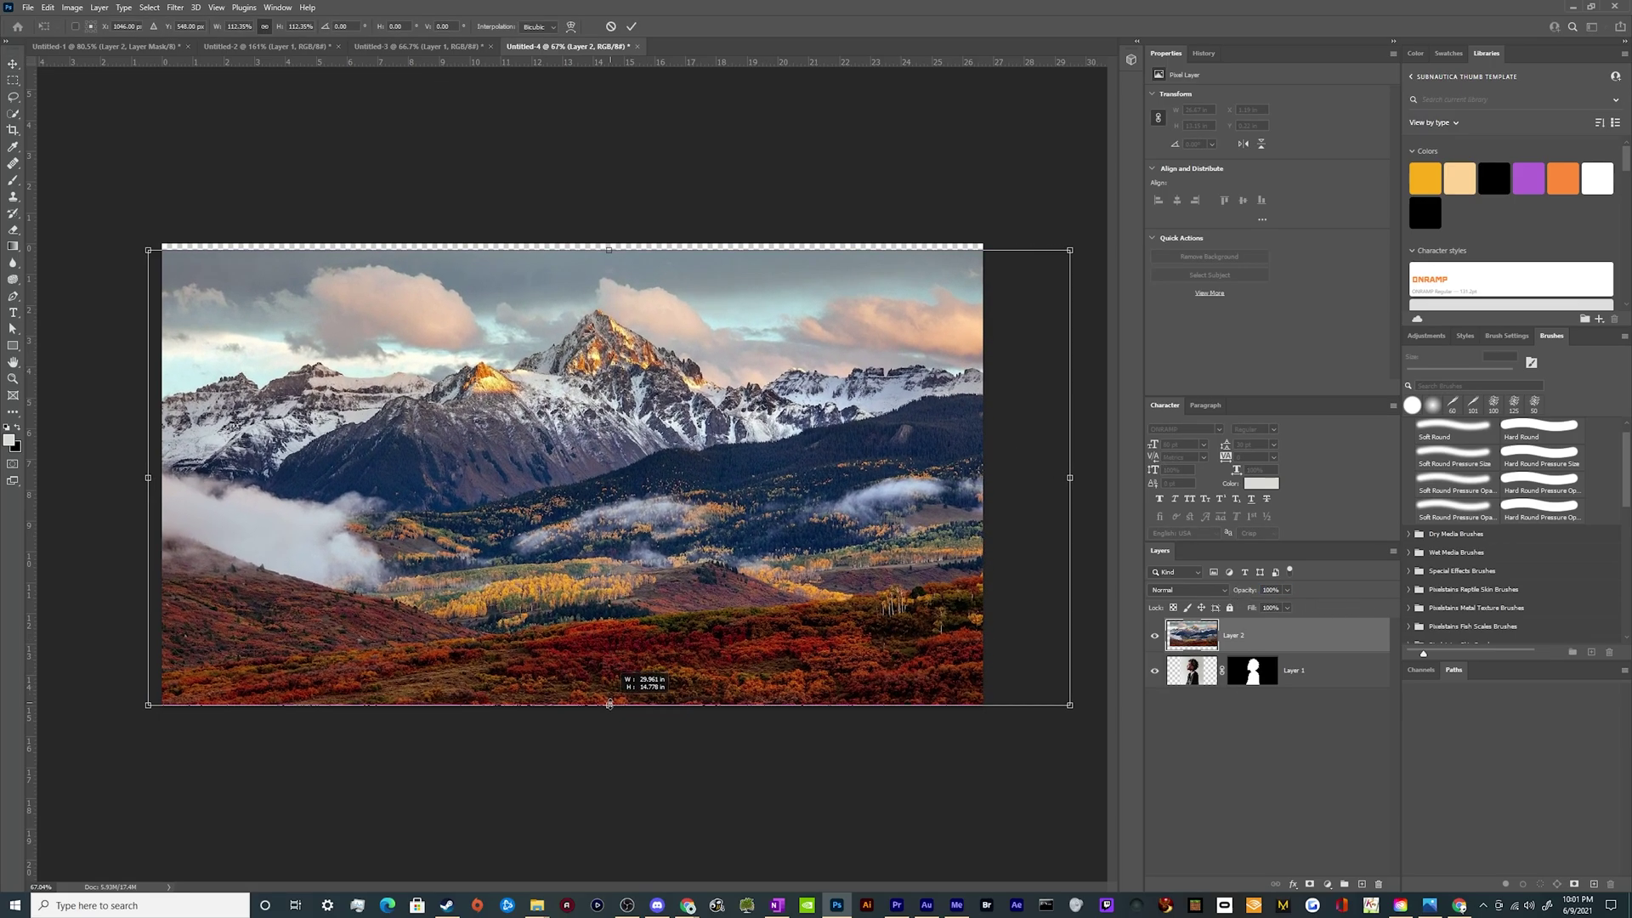
pyautogui.moveTo(609, 250); pyautogui.dragTo(610, 243)
pyautogui.press('Return')
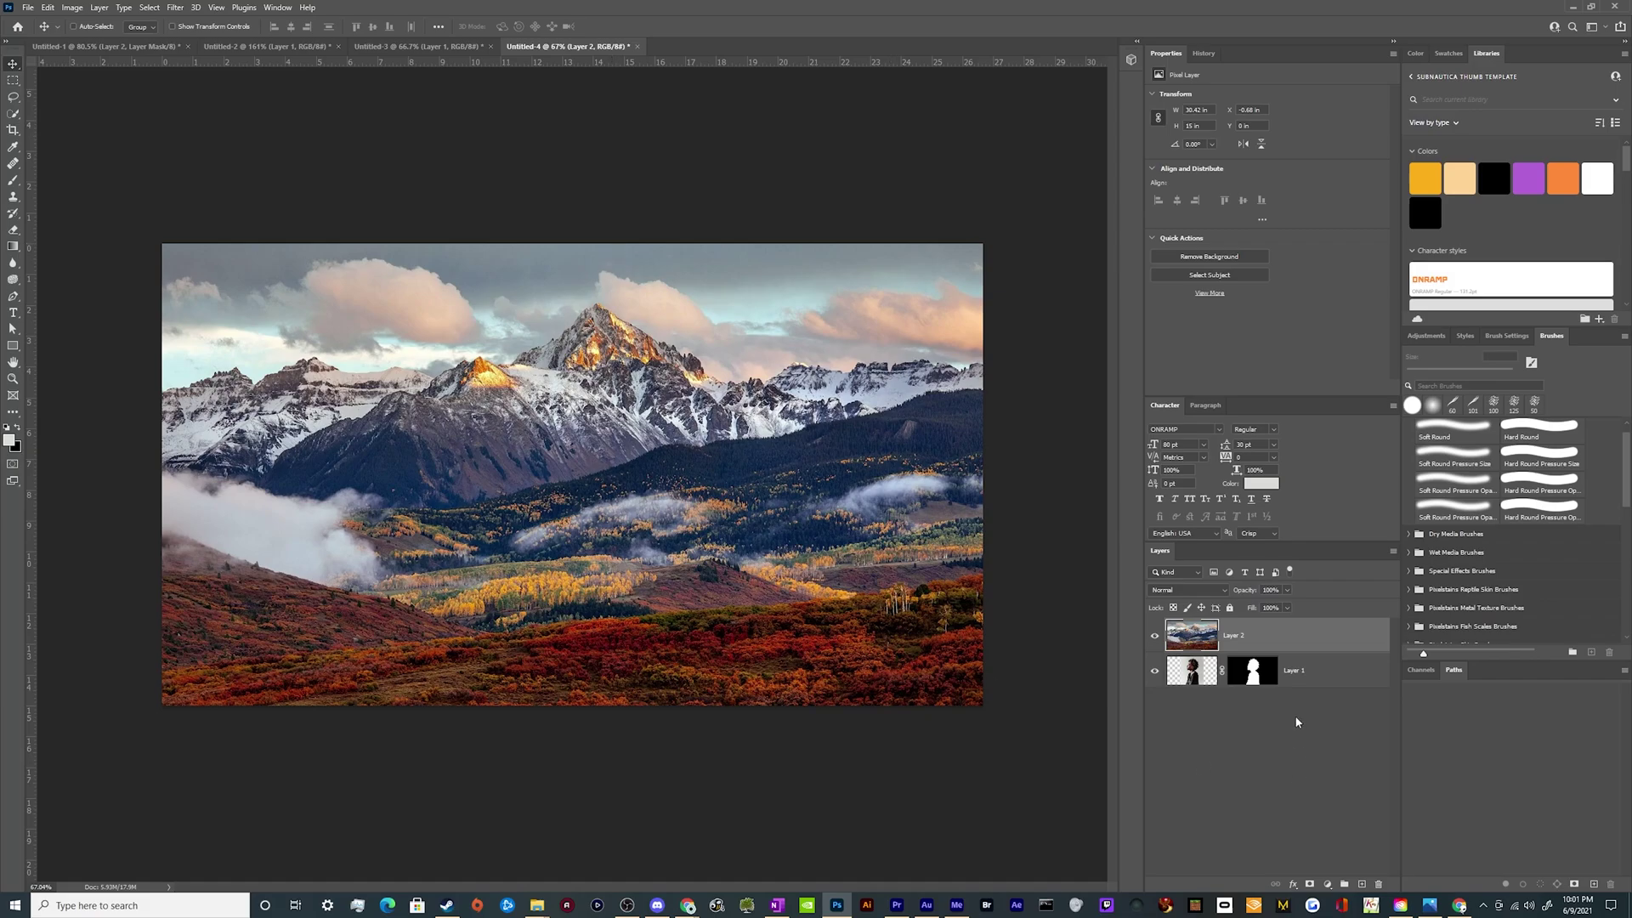
# Load Layer 1's mask as a selection, add it as Layer 2's mask, then target Layer 2's pixels
pyautogui.keyDown('ctrl'); pyautogui.click(1256, 677); pyautogui.keyUp('ctrl')
pyautogui.scroll(1, 595, 578)
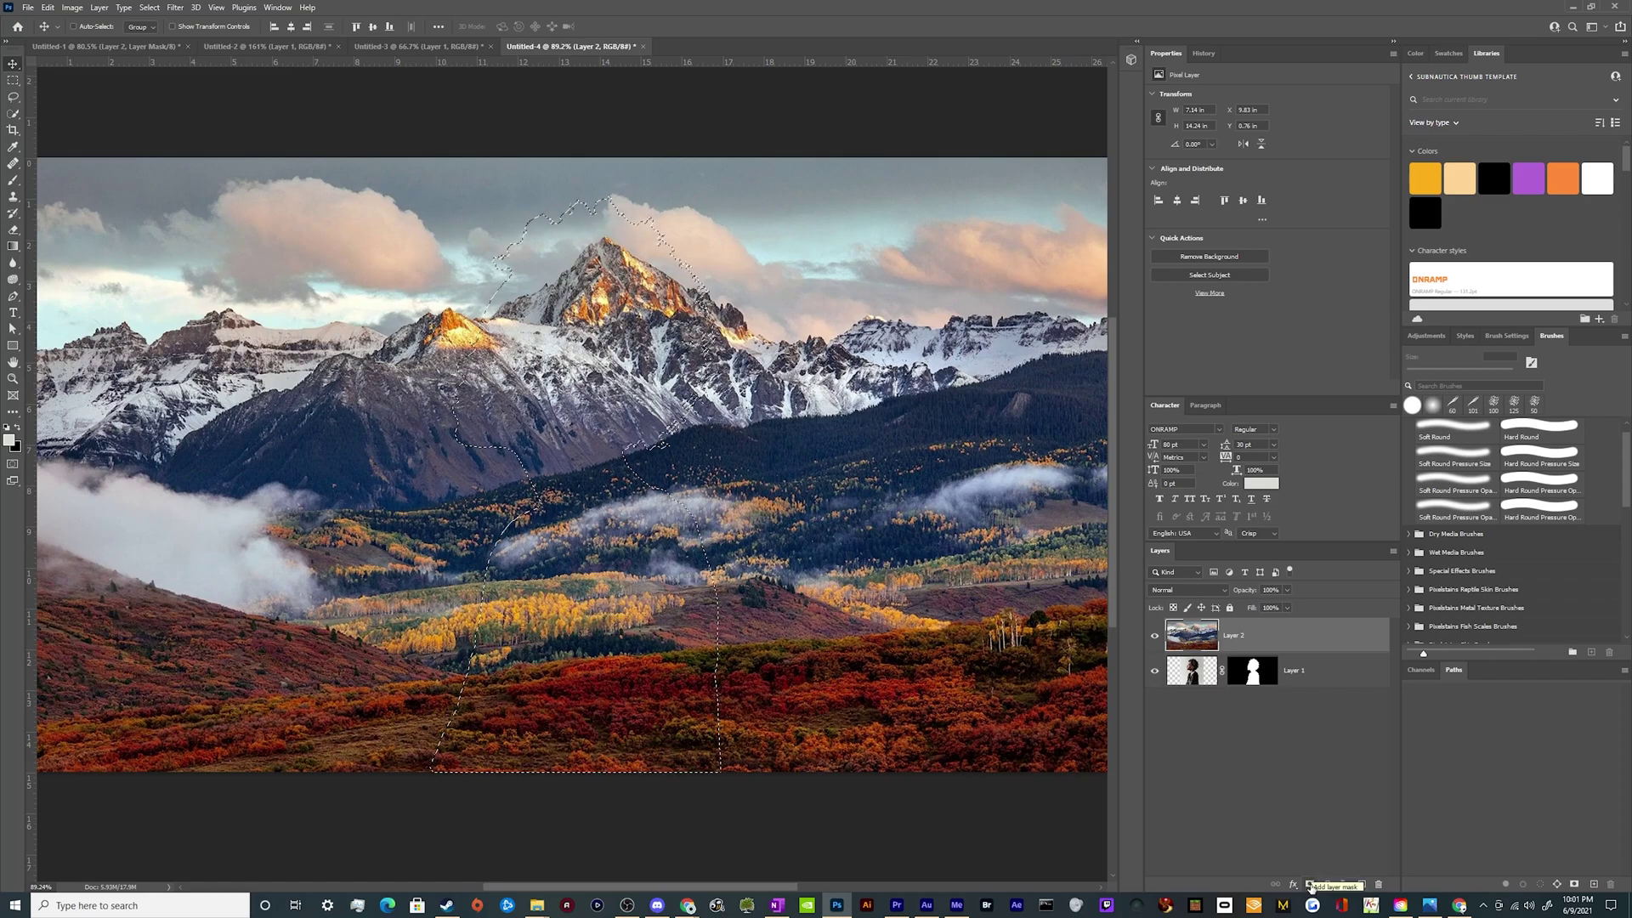
pyautogui.click(1311, 885)
pyautogui.scroll(-2, 802, 601)
pyautogui.scroll(1, 589, 452)
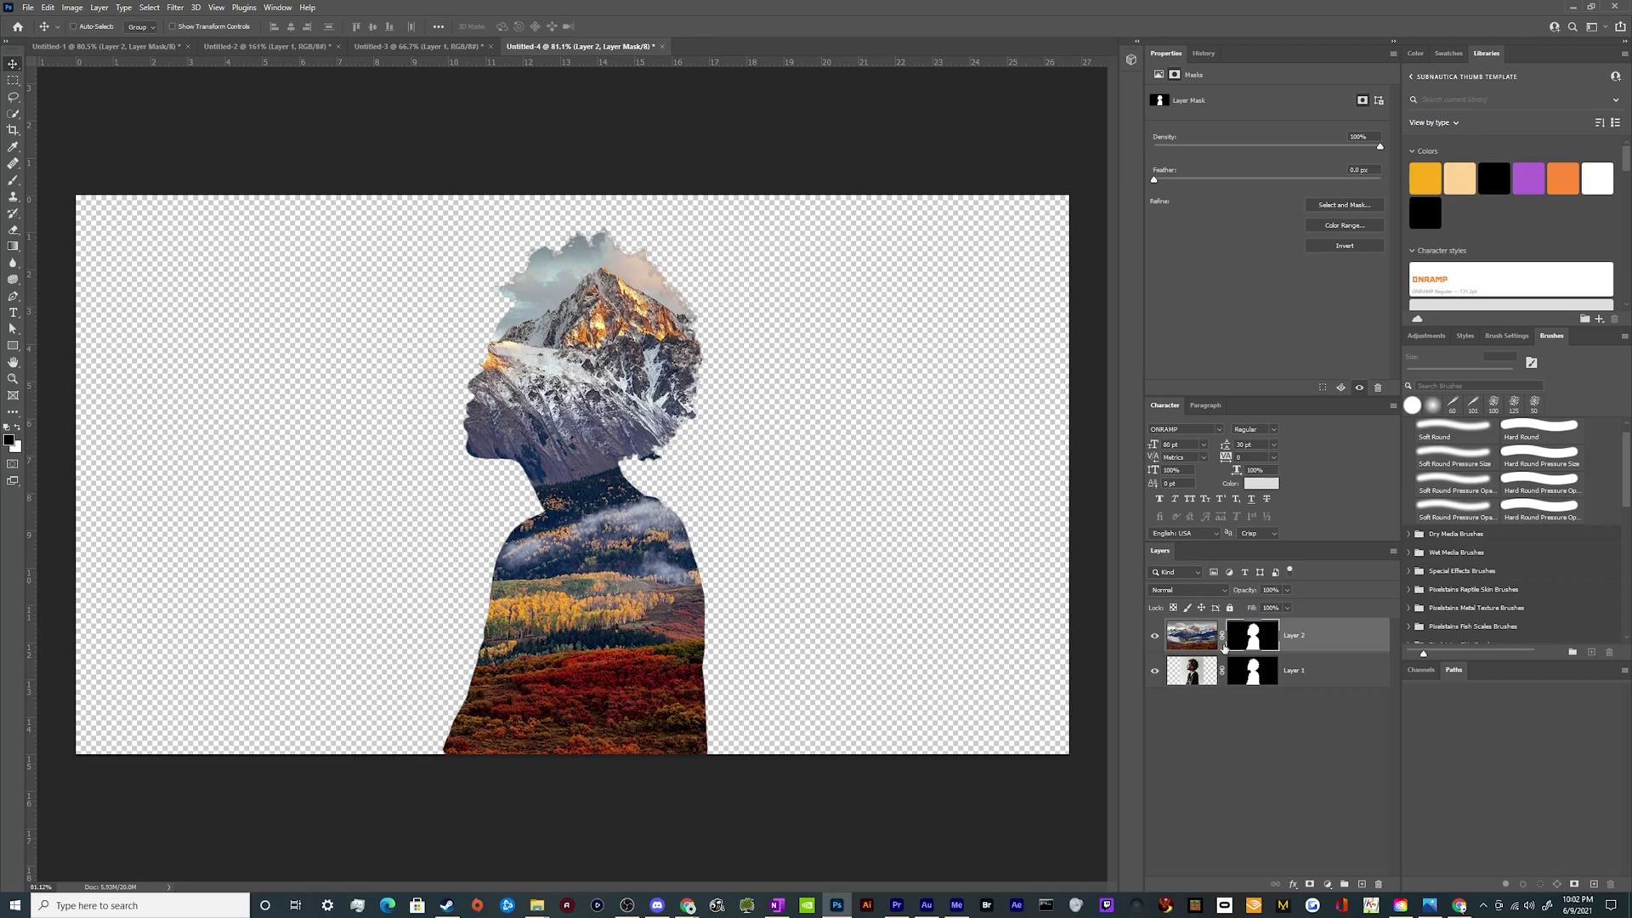
pyautogui.click(1216, 644)
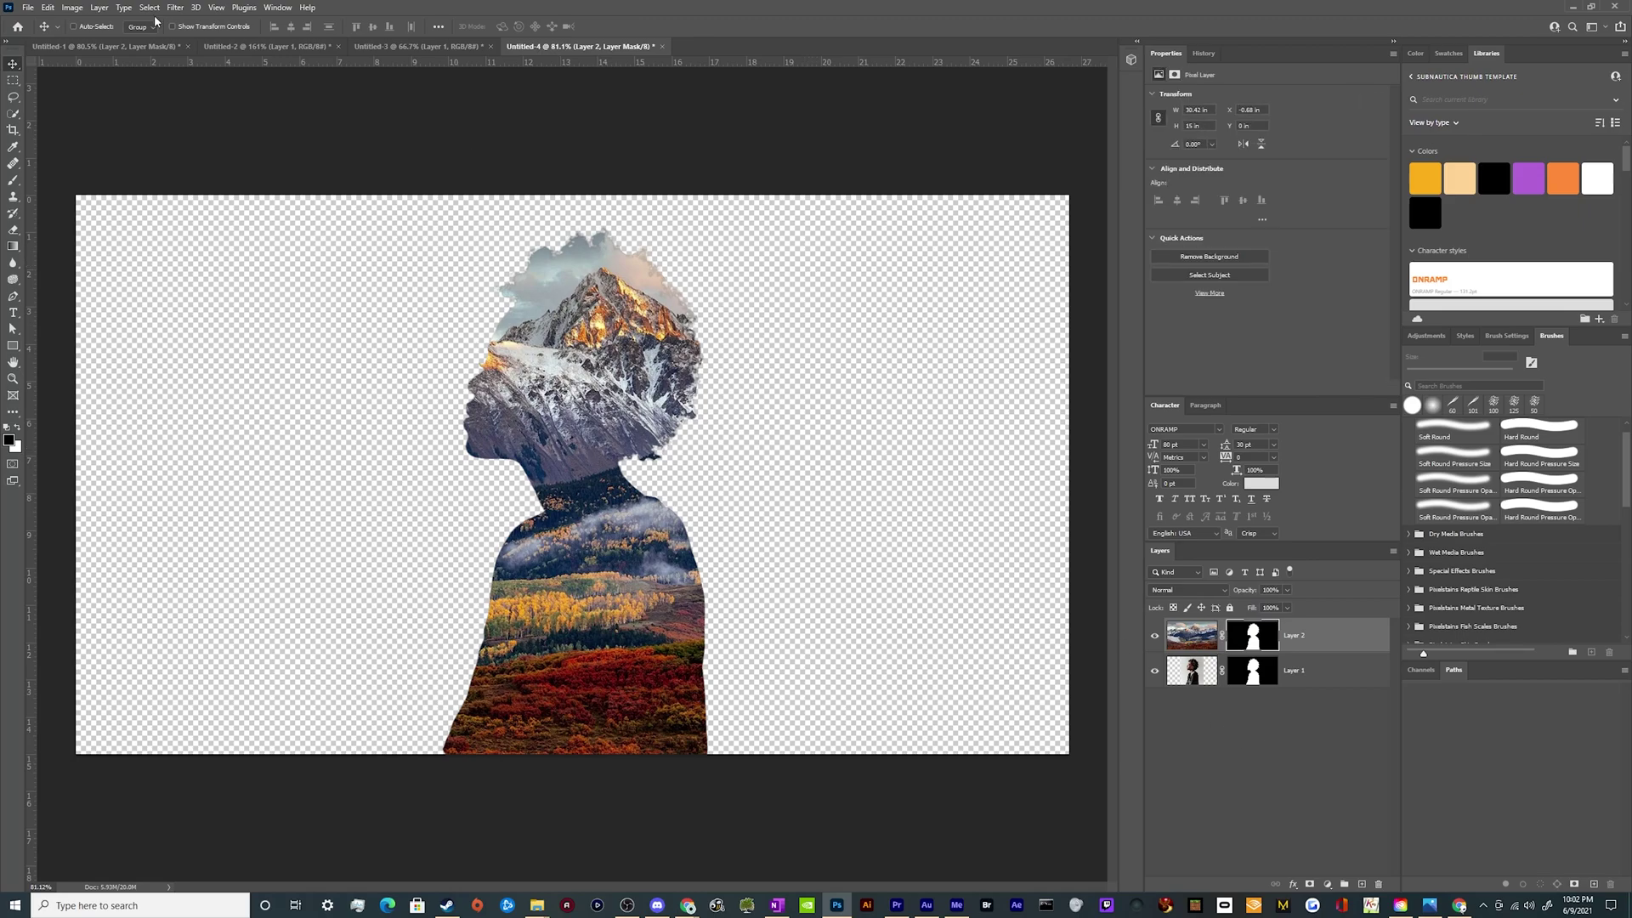
pyautogui.click(136, 45)
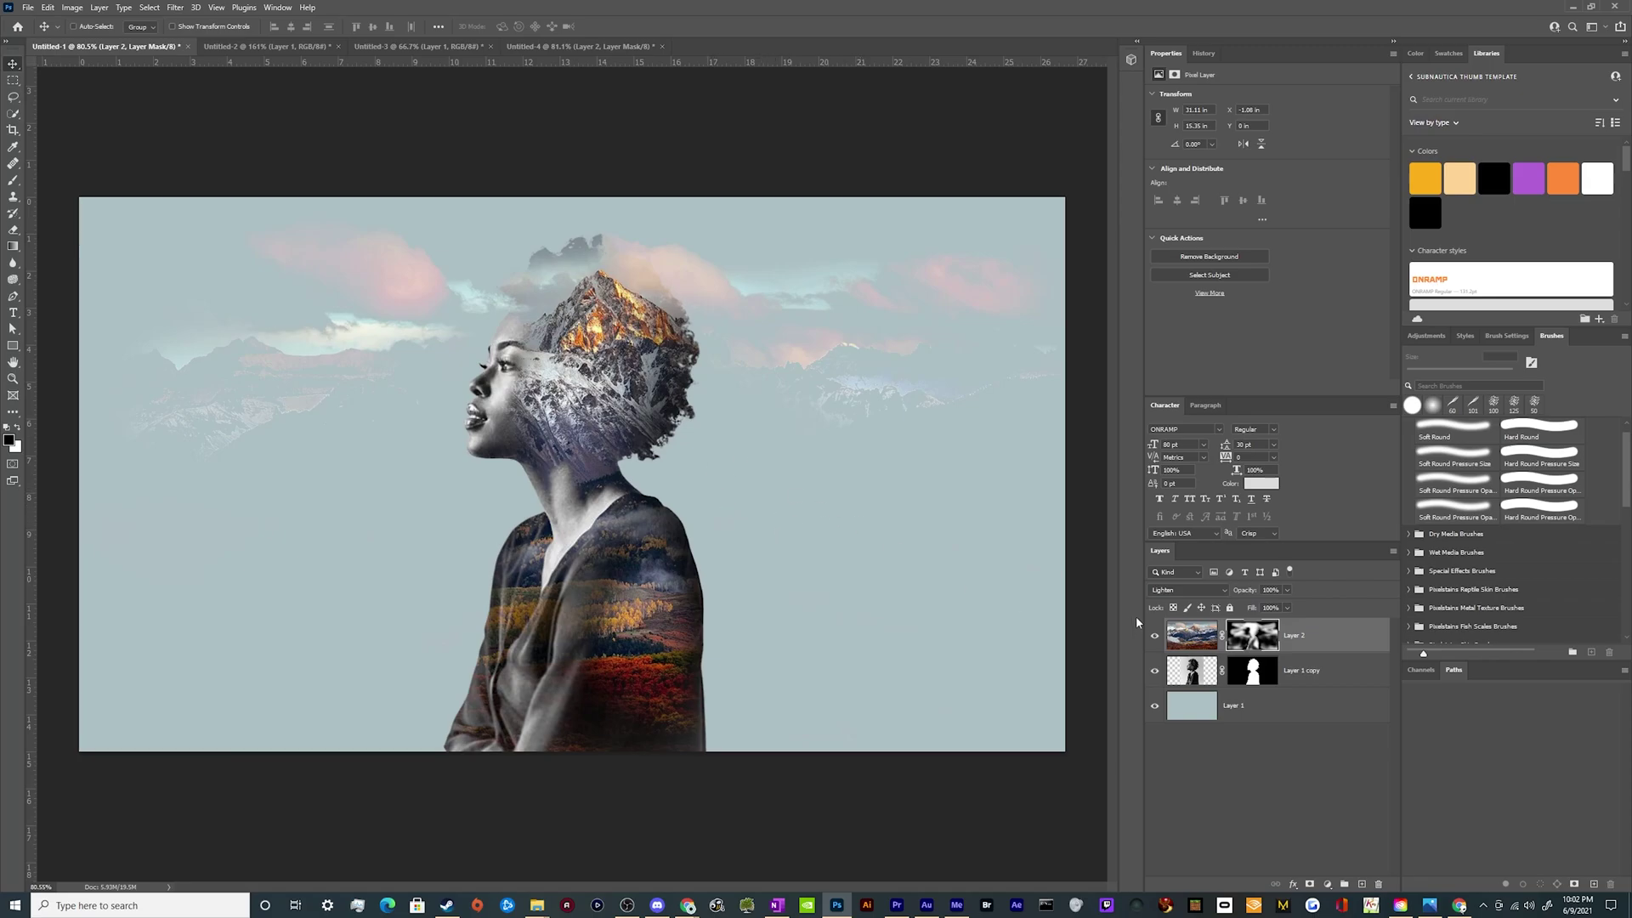
pyautogui.click(578, 46)
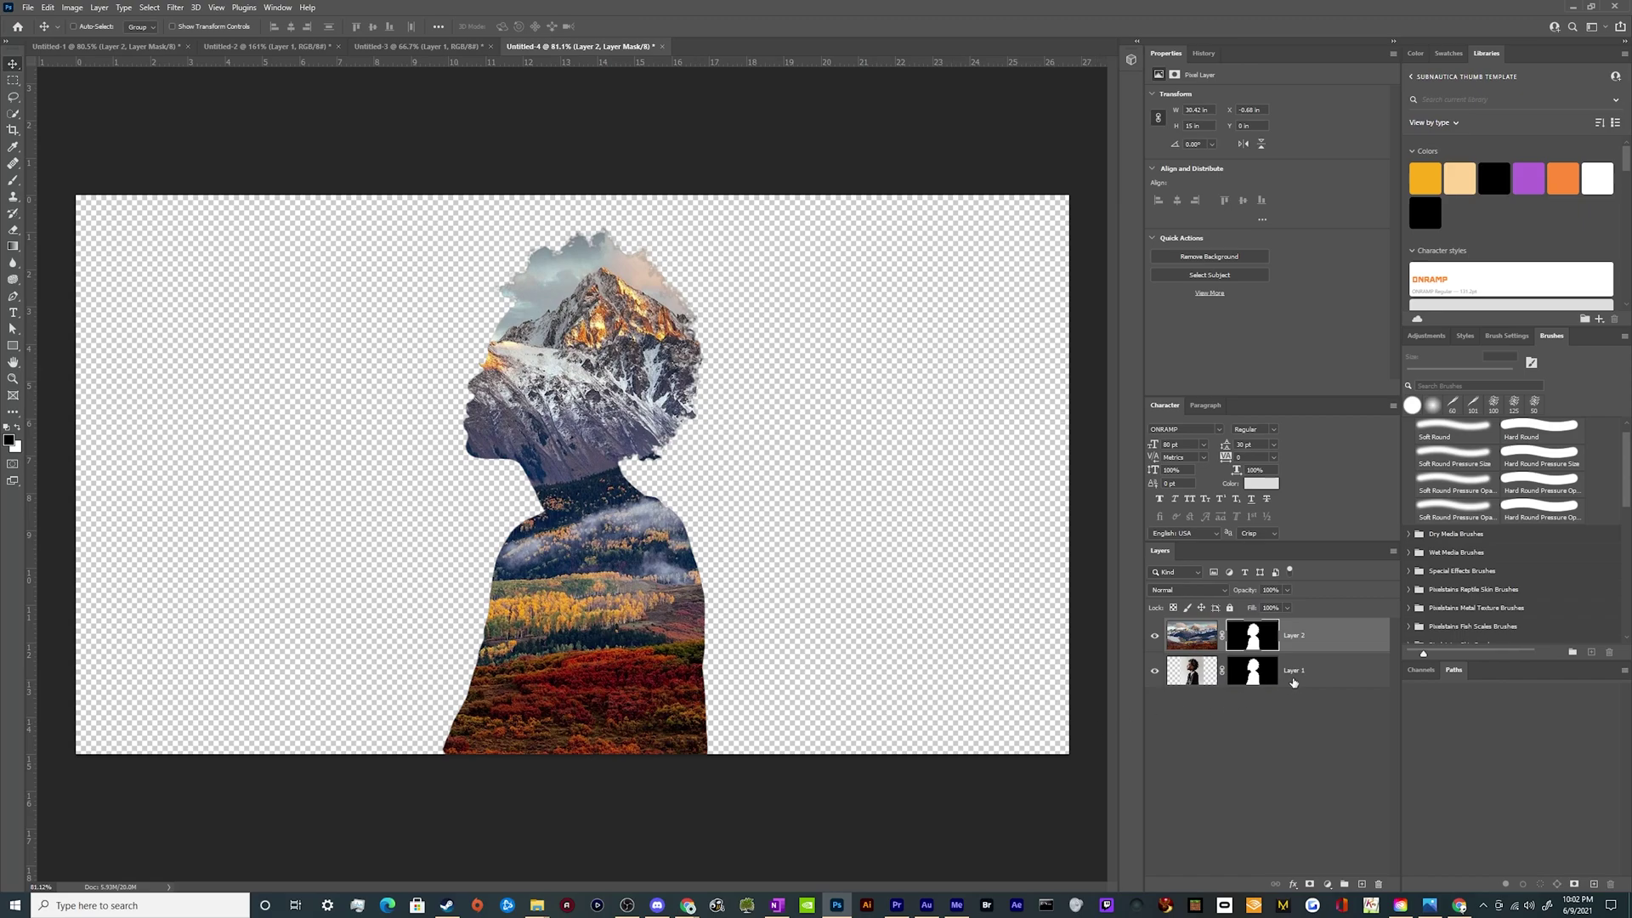
# Add a new bottom Layer 3 filled with white, then select Layer 2 with the Move tool
pyautogui.keyDown('ctrl'); pyautogui.click(1362, 883); pyautogui.keyUp('ctrl')
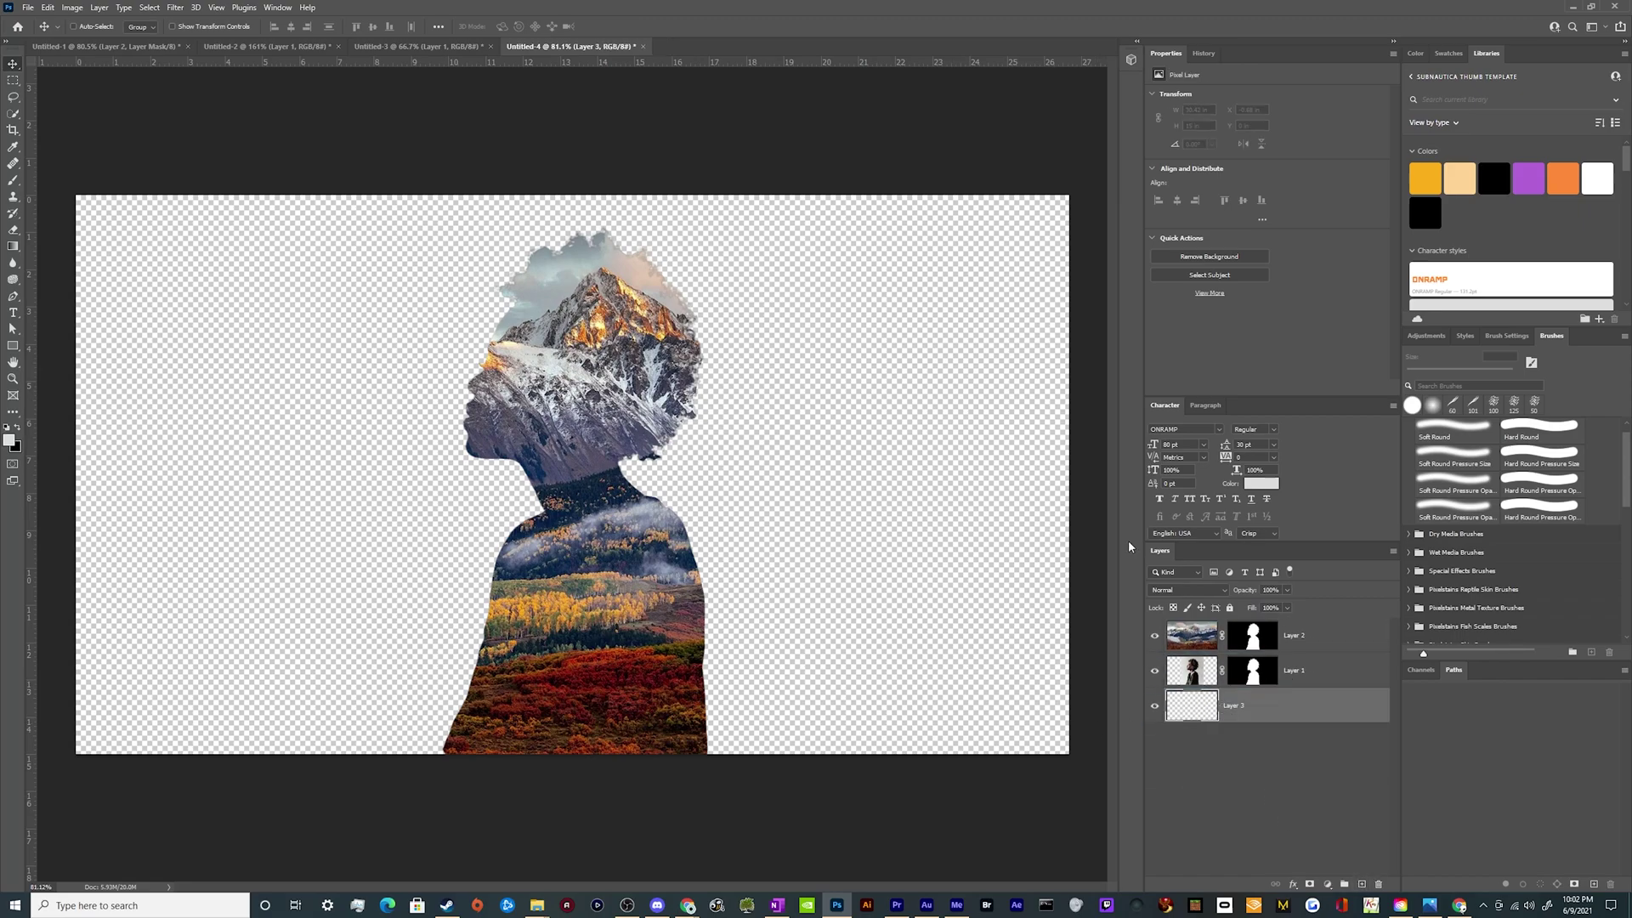
pyautogui.press('i')
pyautogui.hotkey('shift', 'BackSpace')
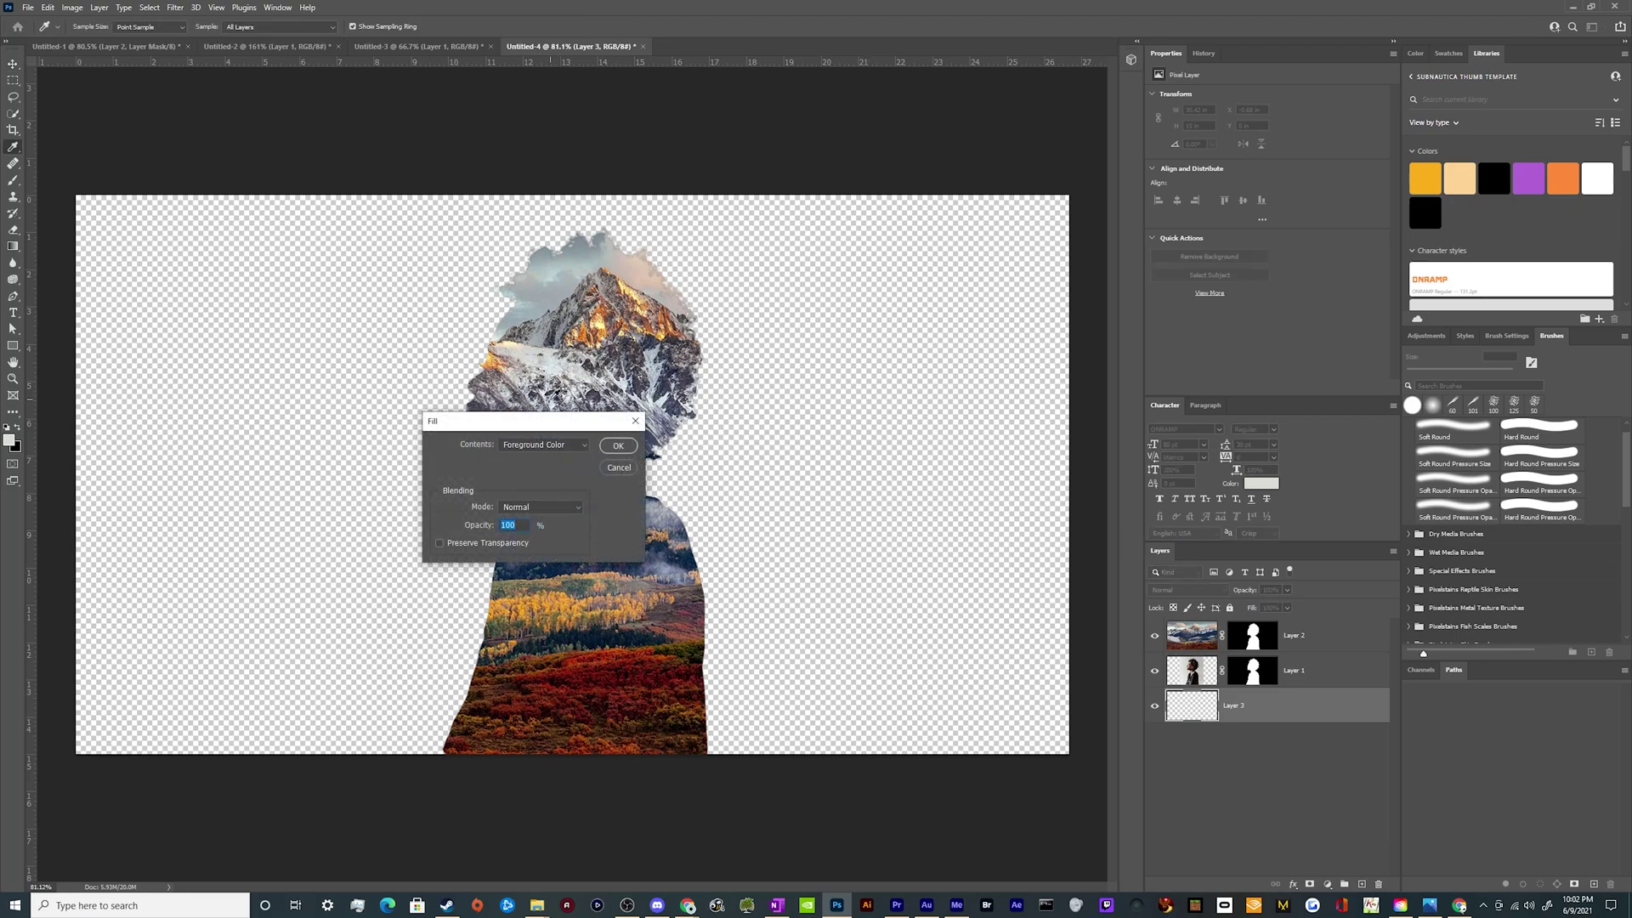
pyautogui.click(527, 445)
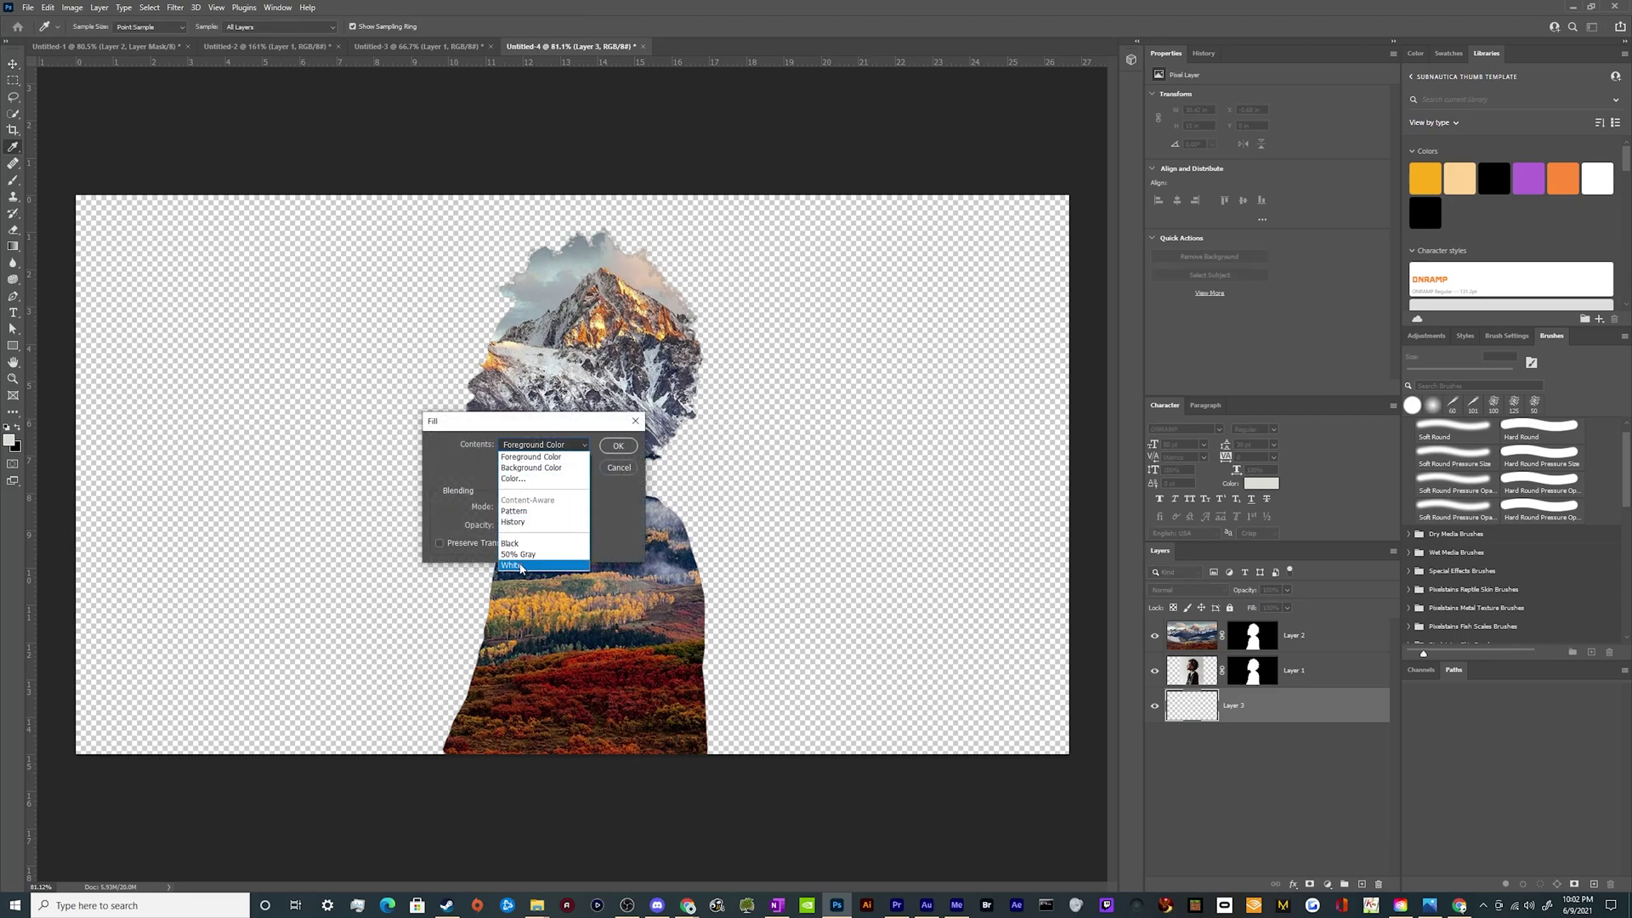
pyautogui.click(520, 565)
pyautogui.press('Return')
pyautogui.press('v')
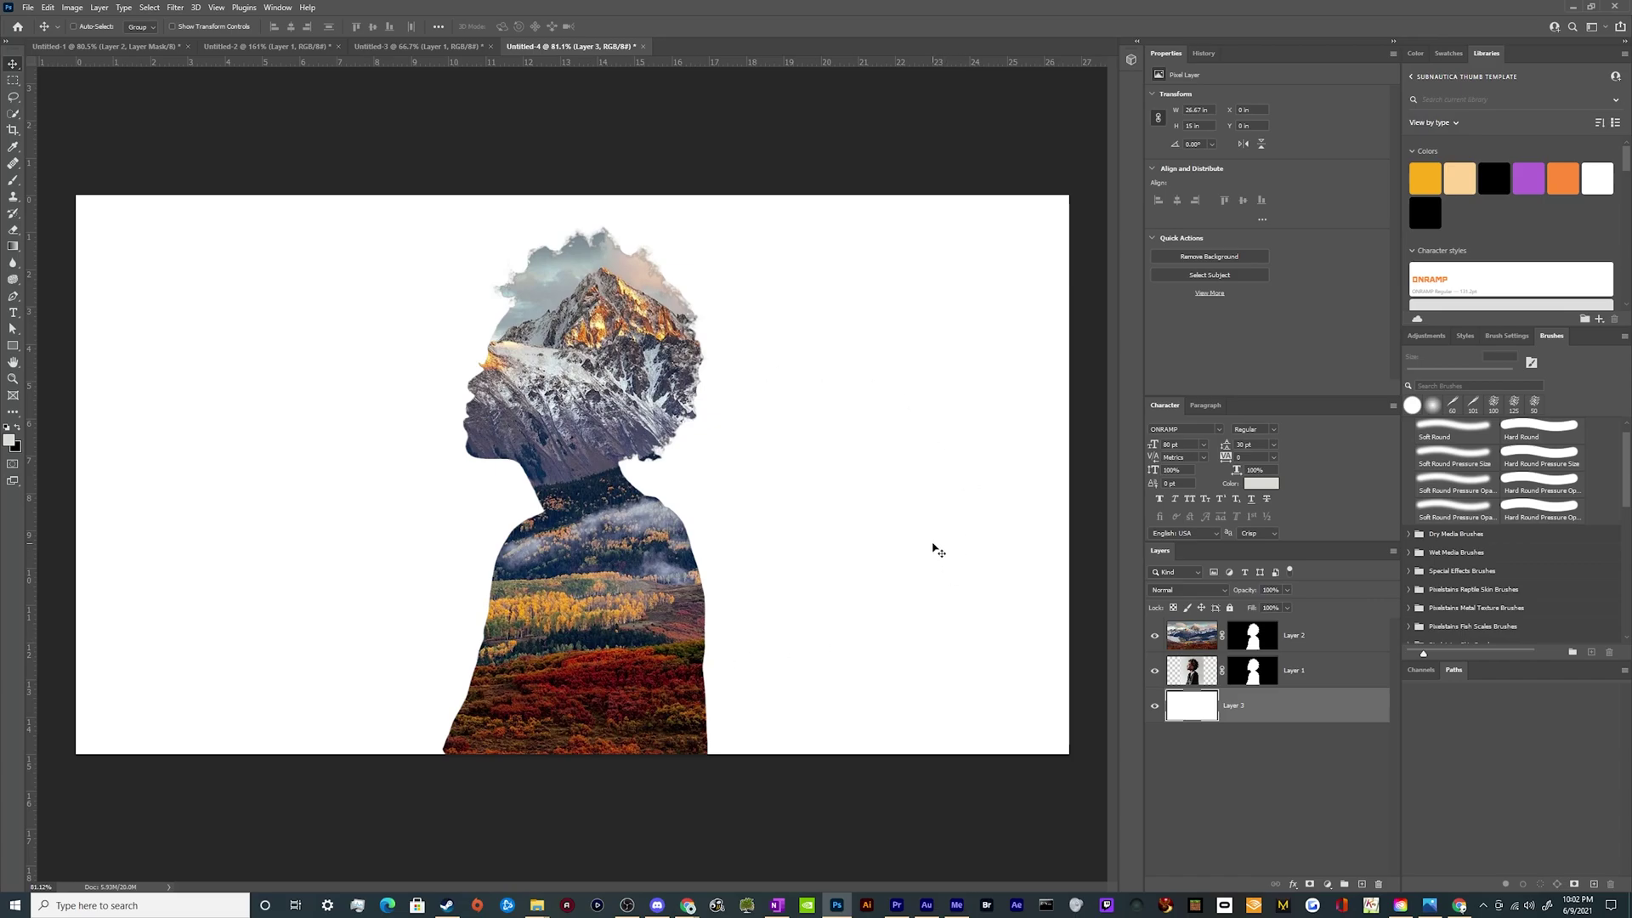
pyautogui.click(1321, 639)
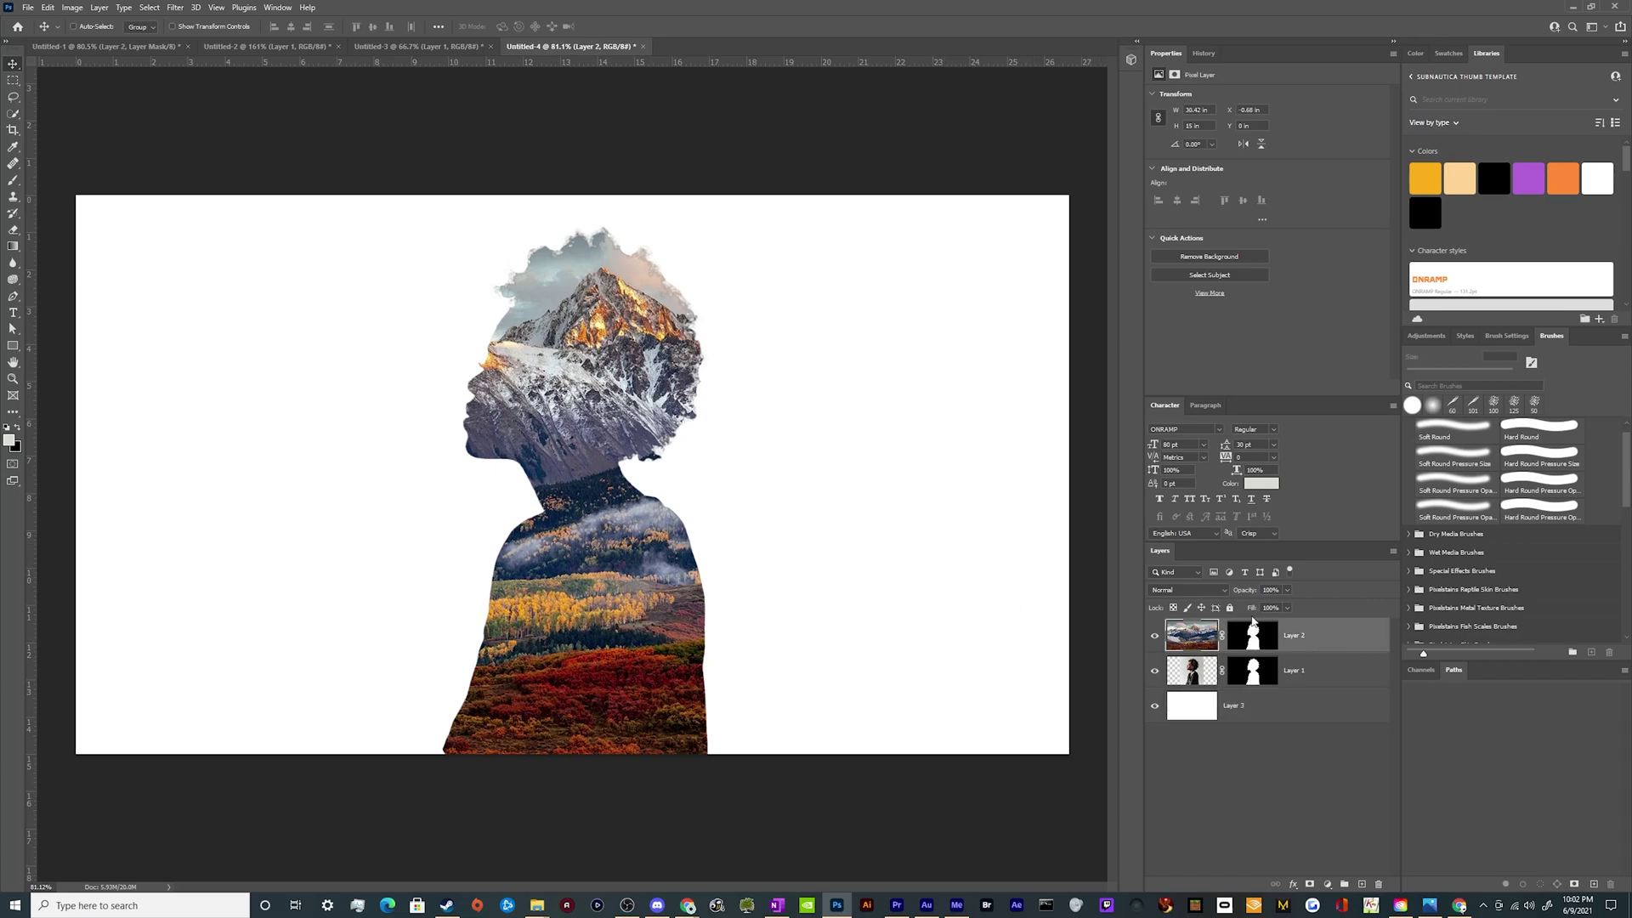
# Set Layer 2's blending mode to Lighten so the woman's face shows through the mountains
pyautogui.click(1171, 592)
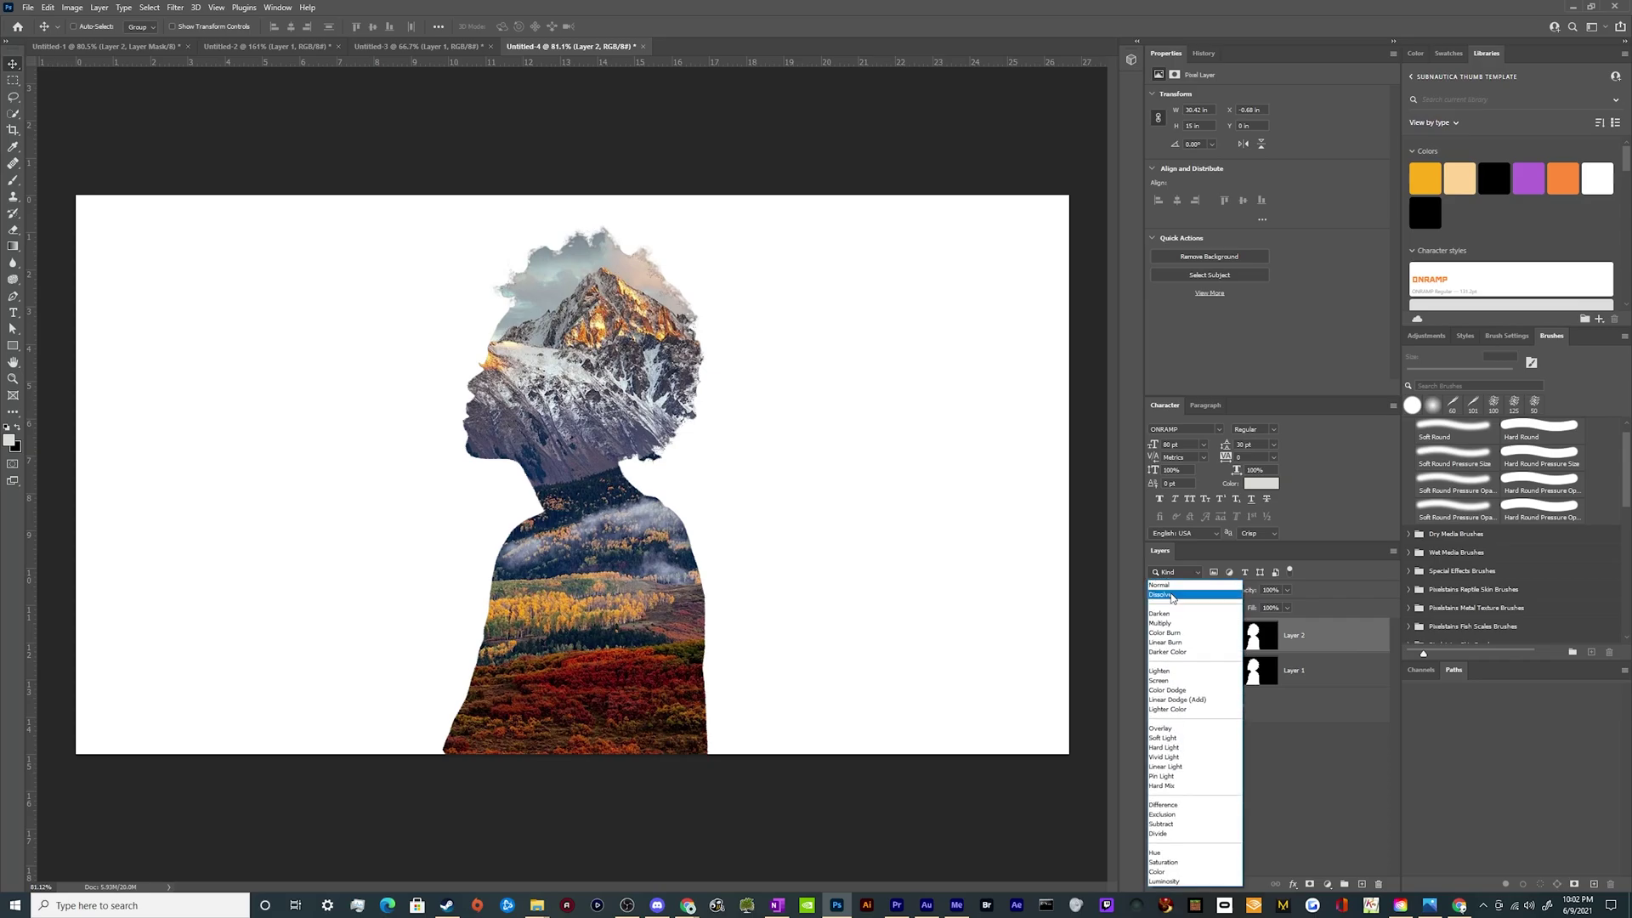
pyautogui.click(1141, 604)
pyautogui.click(1188, 592)
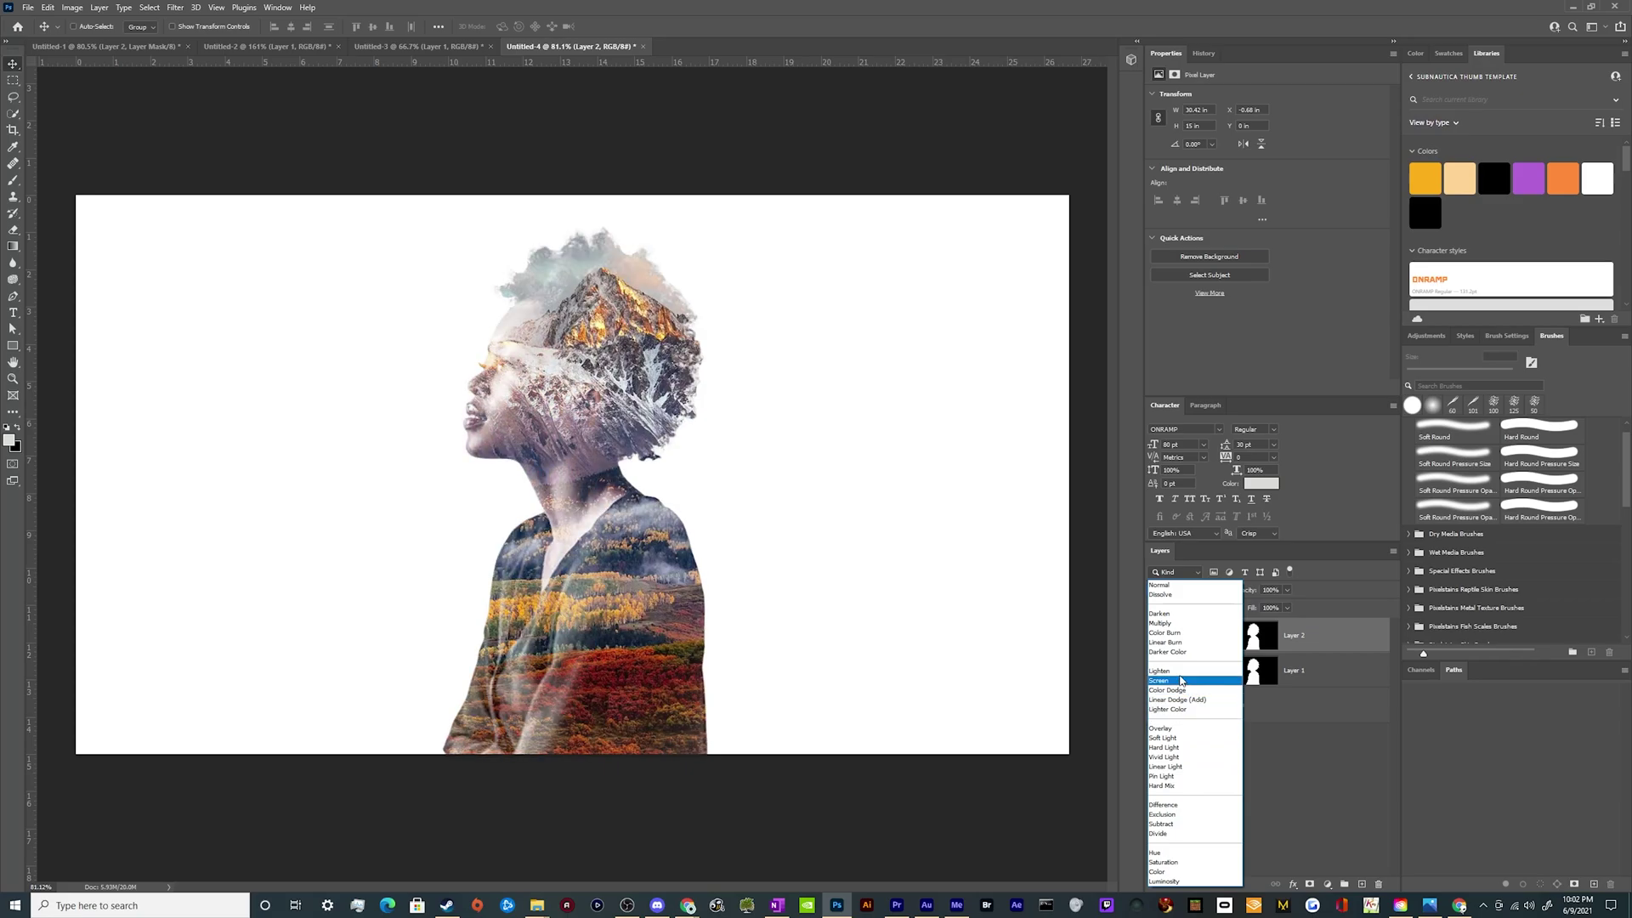
pyautogui.click(1178, 673)
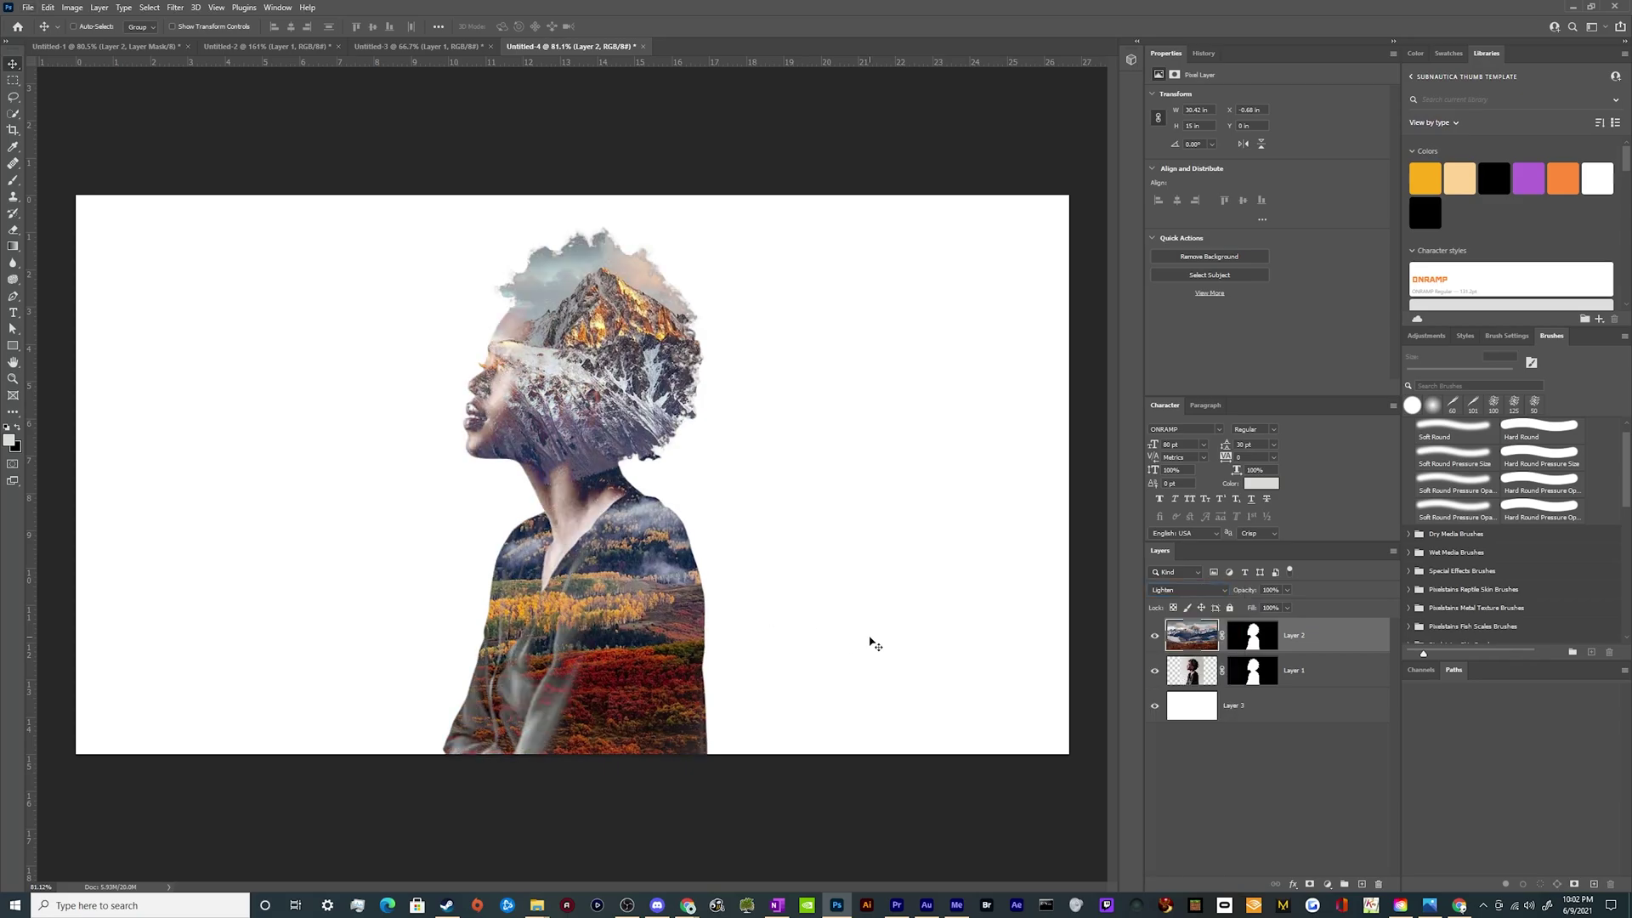
pyautogui.scroll(2, 538, 527)
pyautogui.scroll(1, 537, 540)
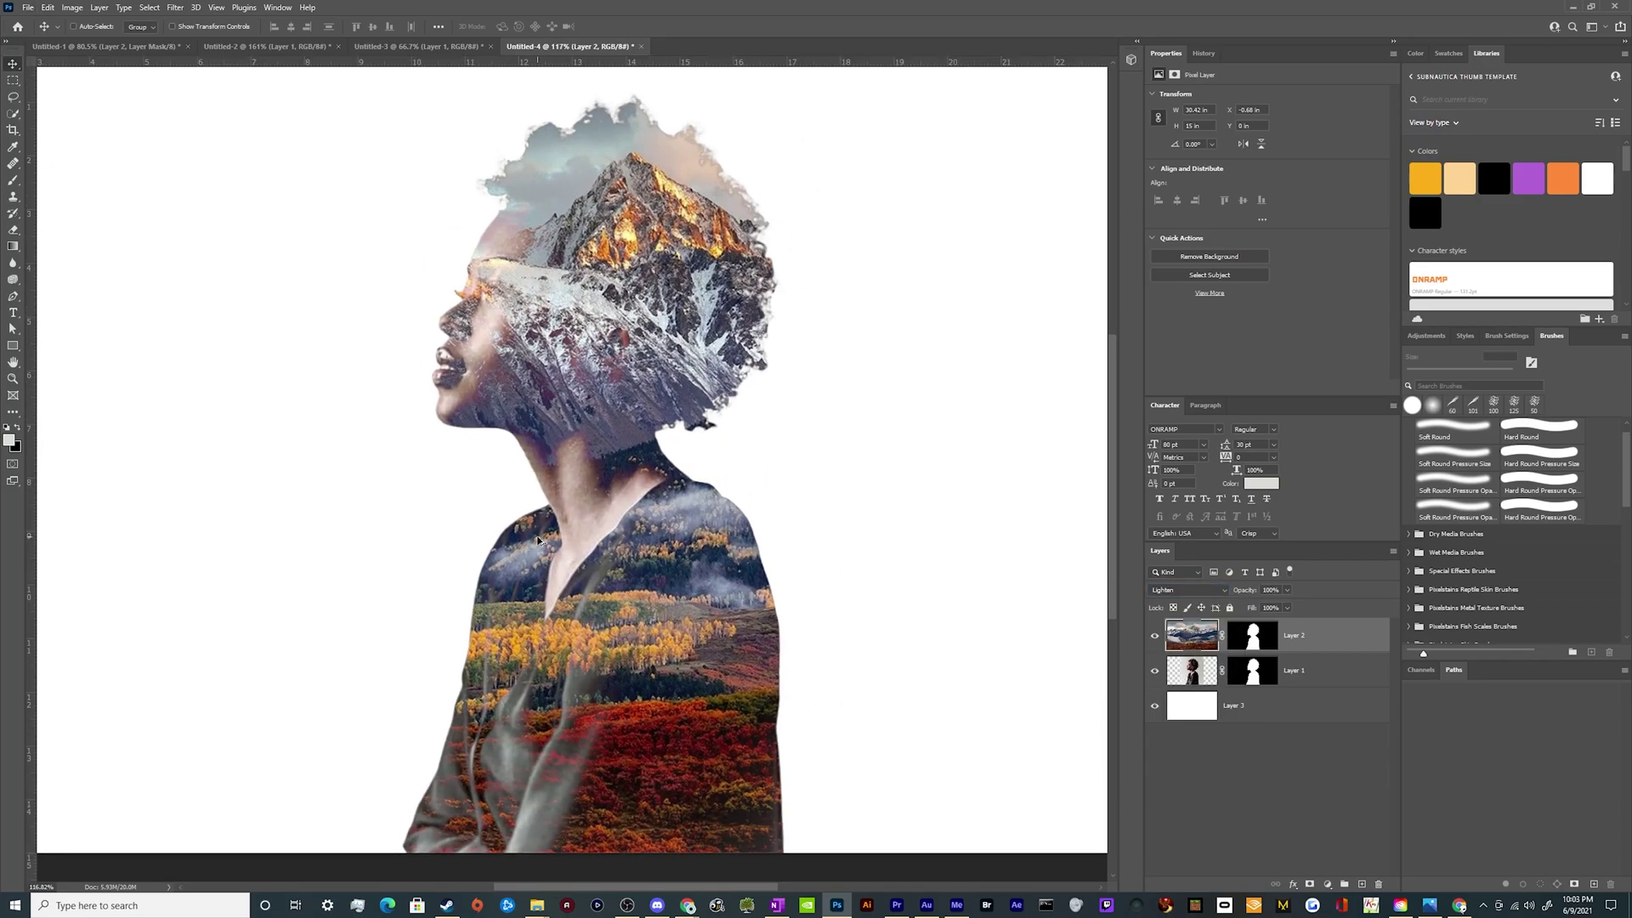
pyautogui.scroll(-1, 538, 542)
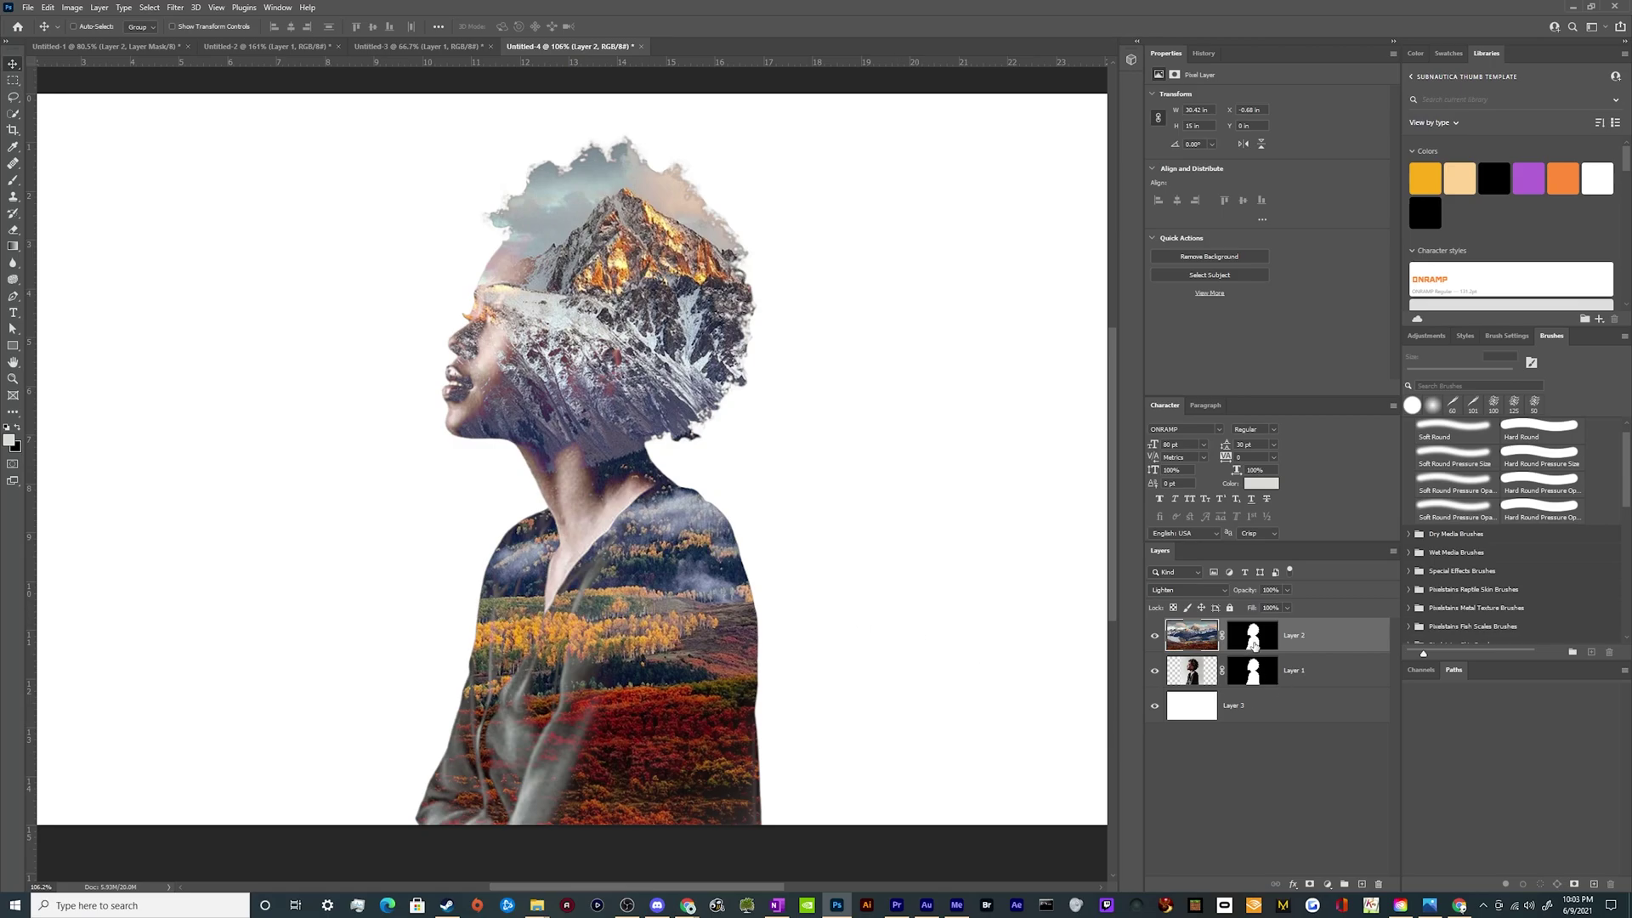
# Target Layer 2's mask and pick a soft round brush, enlarged slightly
pyautogui.click(1253, 648)
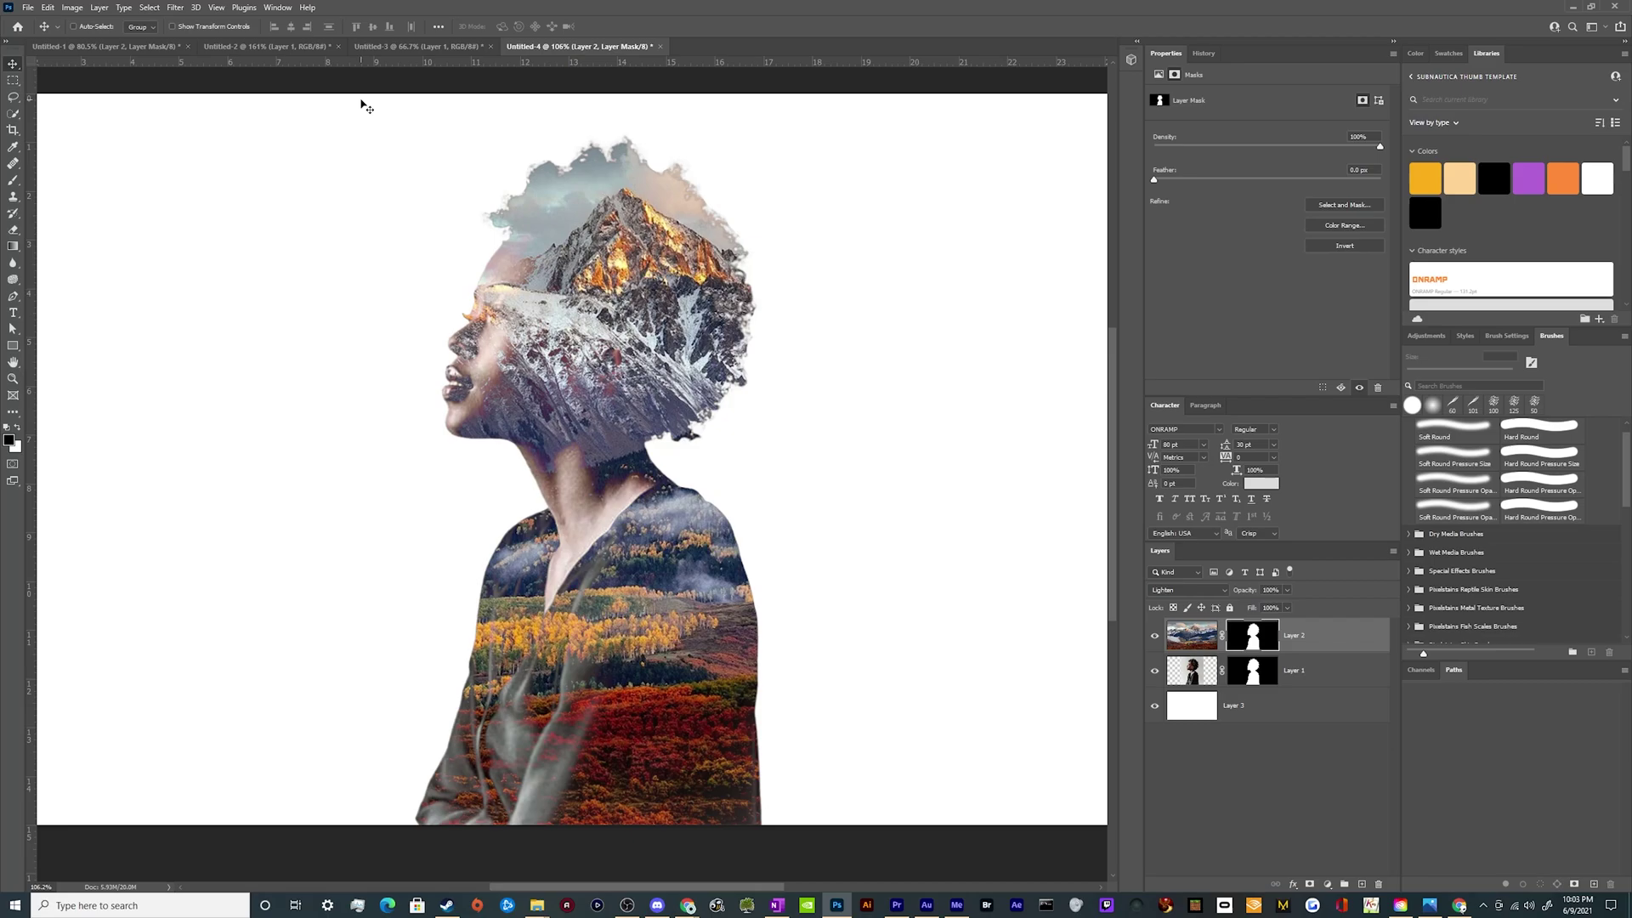
pyautogui.press('b')
pyautogui.click(1439, 431)
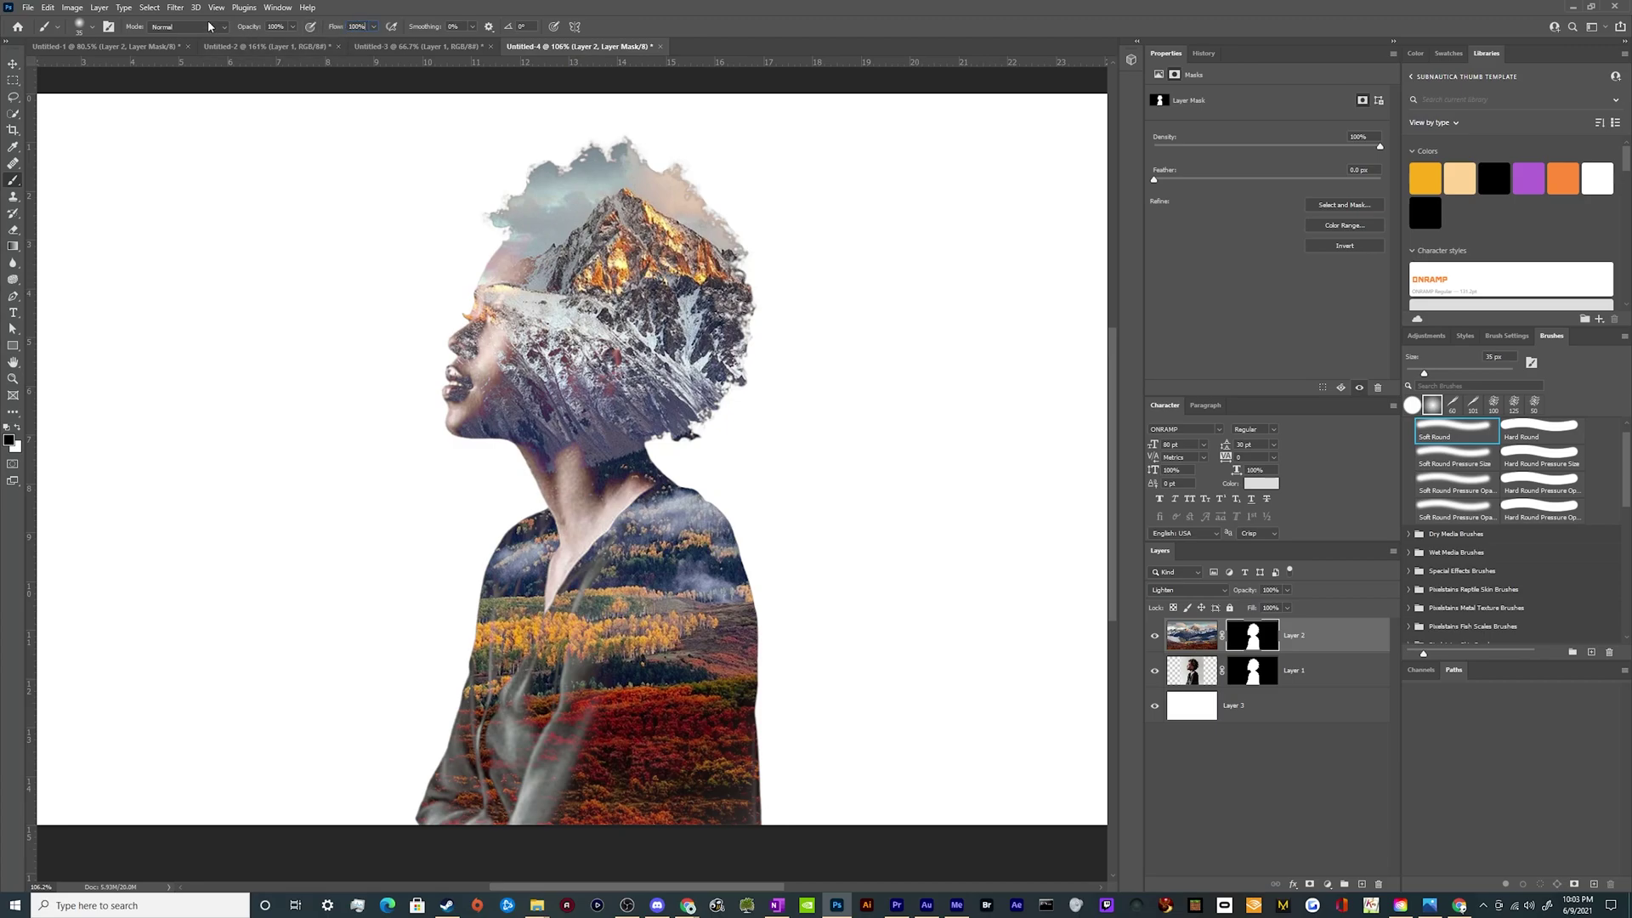
pyautogui.write('3')
pyautogui.press(']')
pyautogui.press(']')
pyautogui.press(']')
pyautogui.press(']')
pyautogui.press(']')
pyautogui.press(']')
pyautogui.press(']')
pyautogui.press(']')
# Paint the mask to hide mountain texture over the chin, neck, eye, forehead and brow
pyautogui.scroll(3, 451, 371)
pyautogui.scroll(-3, 451, 371)
pyautogui.scroll(1, 755, 528)
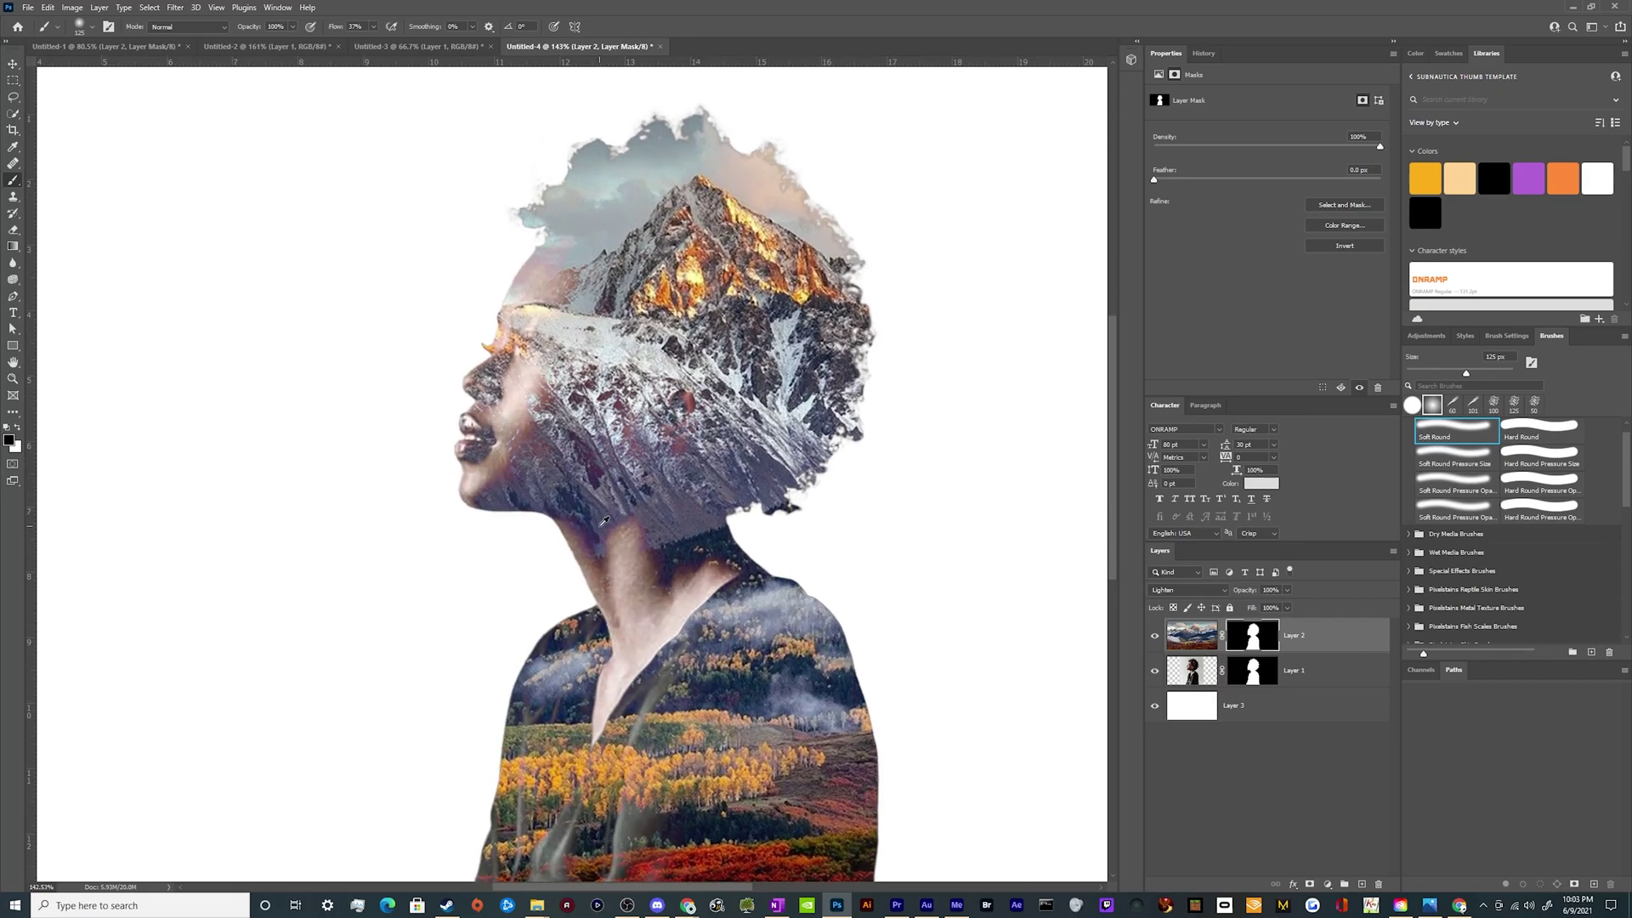
pyautogui.scroll(1, 755, 528)
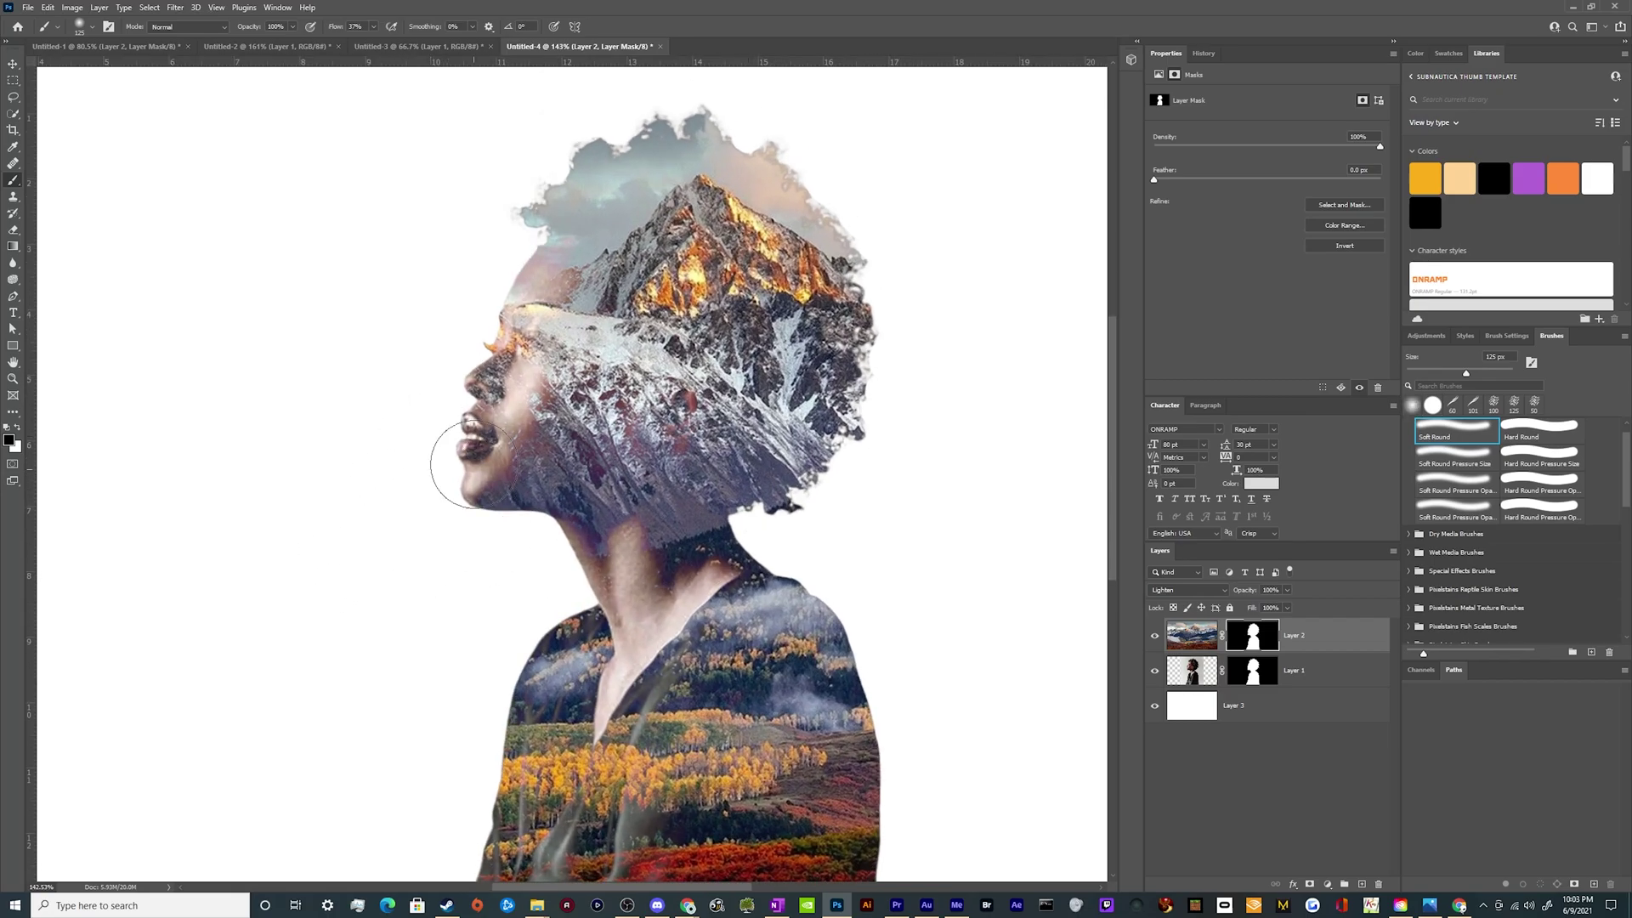
pyautogui.moveTo(538, 483)
pyautogui.mouseDown()
pyautogui.moveTo(497, 543)
pyautogui.moveTo(508, 511)
pyautogui.moveTo(459, 563)
pyautogui.moveTo(539, 523)
pyautogui.moveTo(552, 552)
pyautogui.mouseUp()
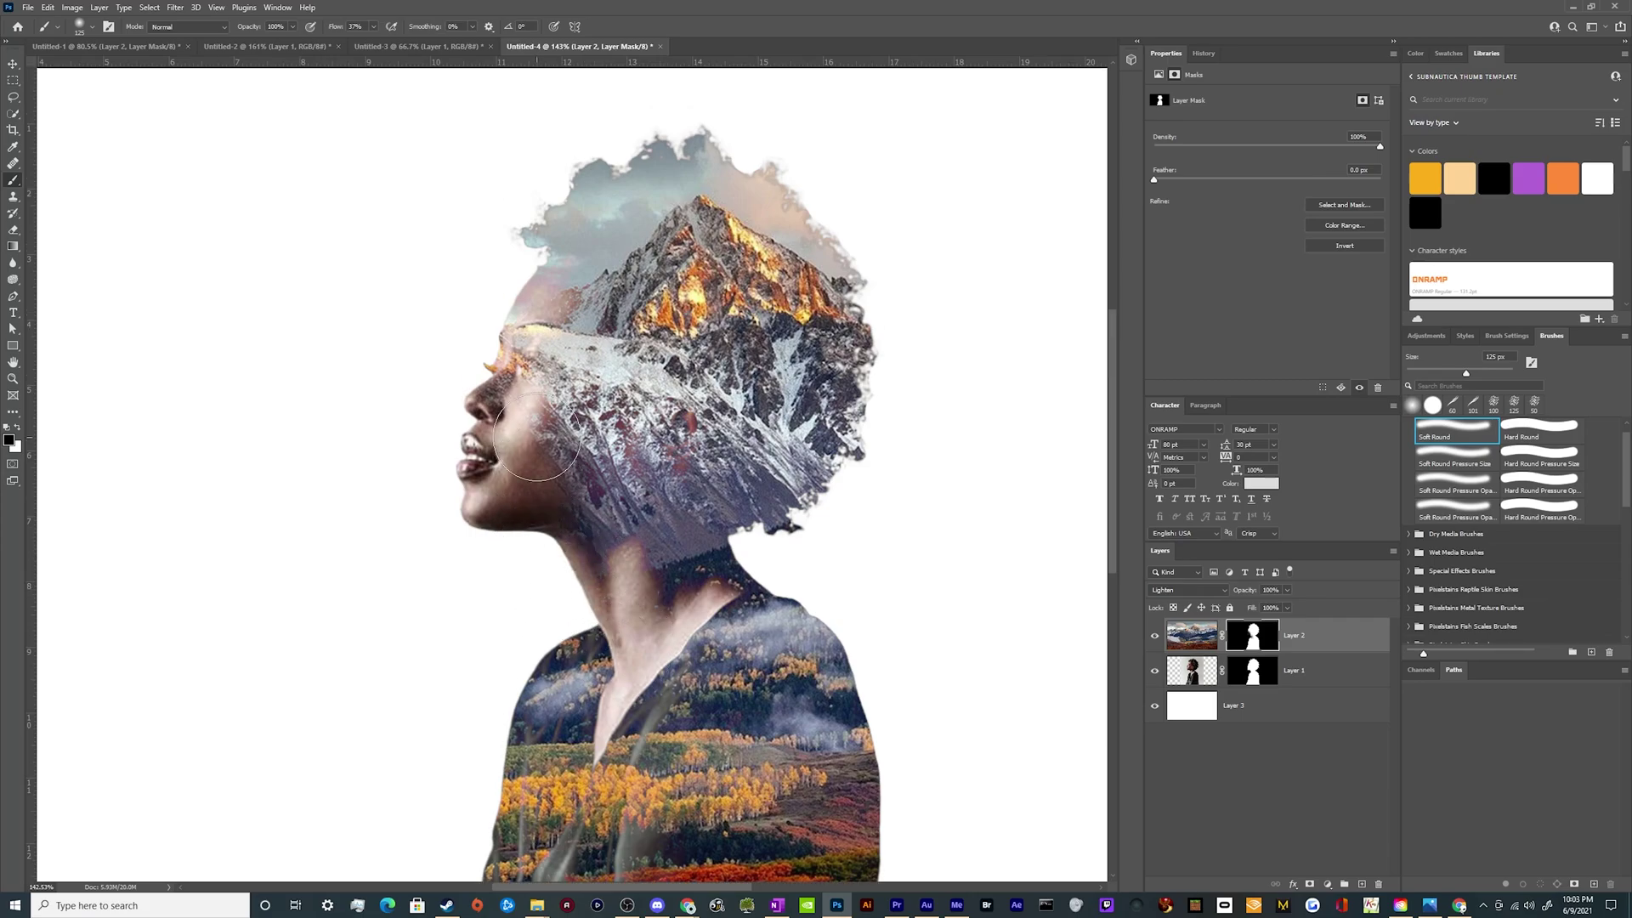
pyautogui.scroll(1, 553, 527)
pyautogui.moveTo(476, 425)
pyautogui.mouseDown()
pyautogui.moveTo(517, 392)
pyautogui.moveTo(504, 368)
pyautogui.moveTo(519, 401)
pyautogui.moveTo(506, 357)
pyautogui.mouseUp()
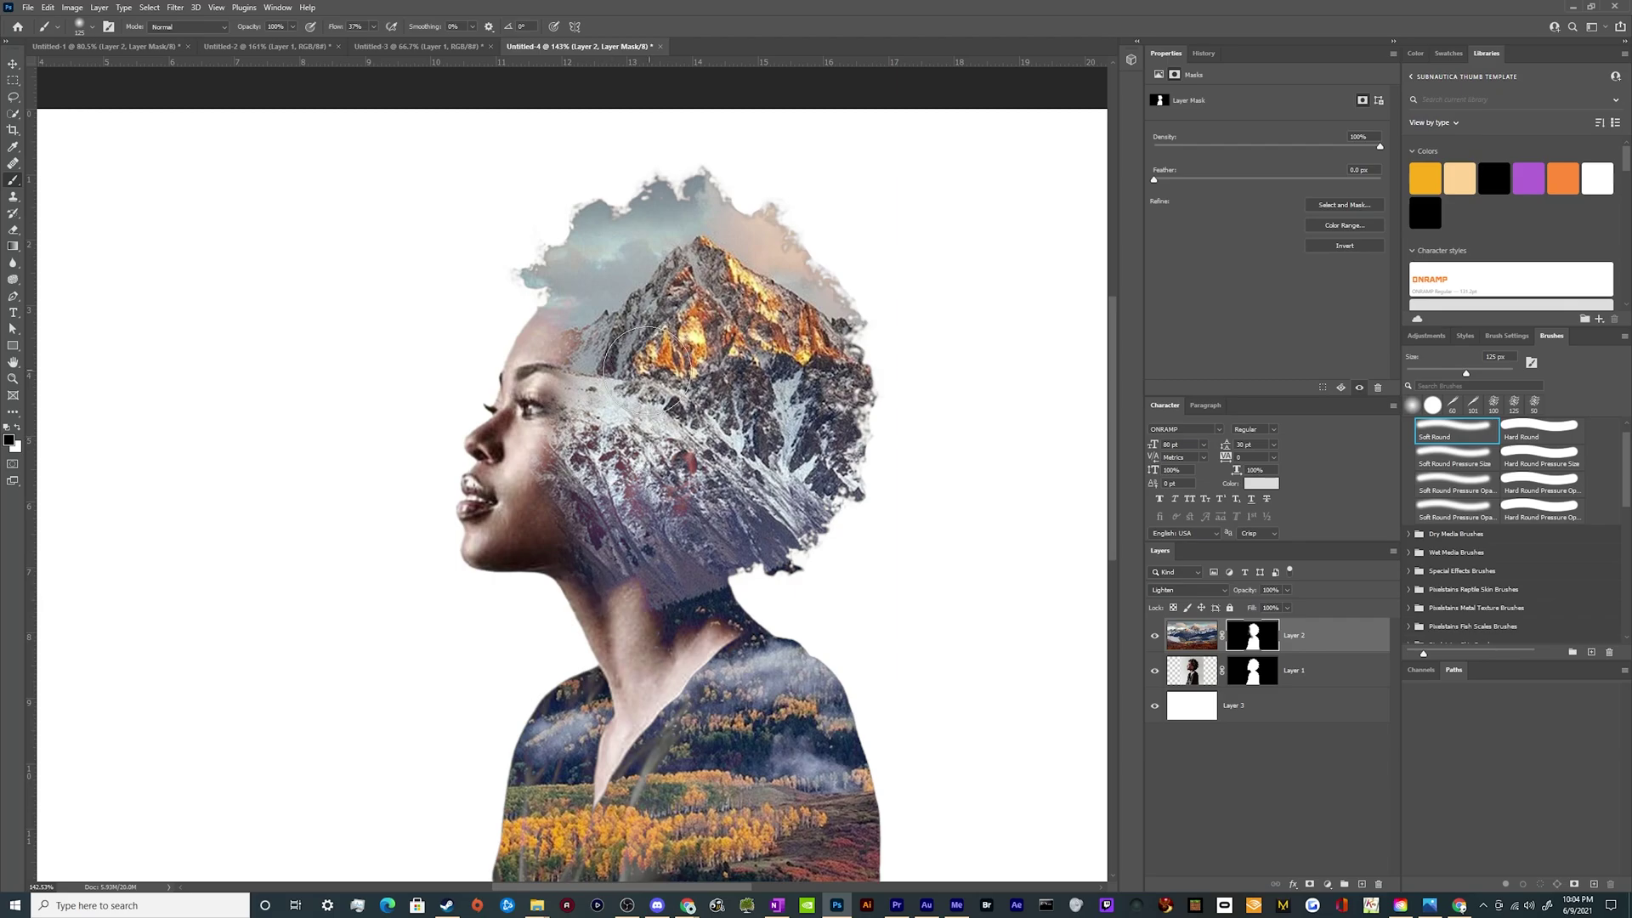
pyautogui.moveTo(646, 365)
pyautogui.mouseDown()
pyautogui.moveTo(521, 338)
pyautogui.moveTo(521, 402)
pyautogui.moveTo(555, 355)
pyautogui.moveTo(506, 456)
pyautogui.moveTo(526, 395)
pyautogui.moveTo(550, 392)
pyautogui.moveTo(553, 427)
pyautogui.moveTo(555, 412)
pyautogui.moveTo(494, 332)
pyautogui.moveTo(525, 350)
pyautogui.moveTo(525, 446)
pyautogui.moveTo(541, 427)
pyautogui.moveTo(485, 459)
pyautogui.moveTo(494, 480)
pyautogui.moveTo(519, 458)
pyautogui.moveTo(495, 439)
pyautogui.moveTo(510, 459)
pyautogui.moveTo(498, 495)
pyautogui.moveTo(563, 639)
pyautogui.moveTo(613, 675)
pyautogui.moveTo(654, 608)
pyautogui.mouseUp()
# Mask the shoulders, chest and left arm, revealing autumn trees and grey fabric streaks
pyautogui.scroll(-1, 680, 672)
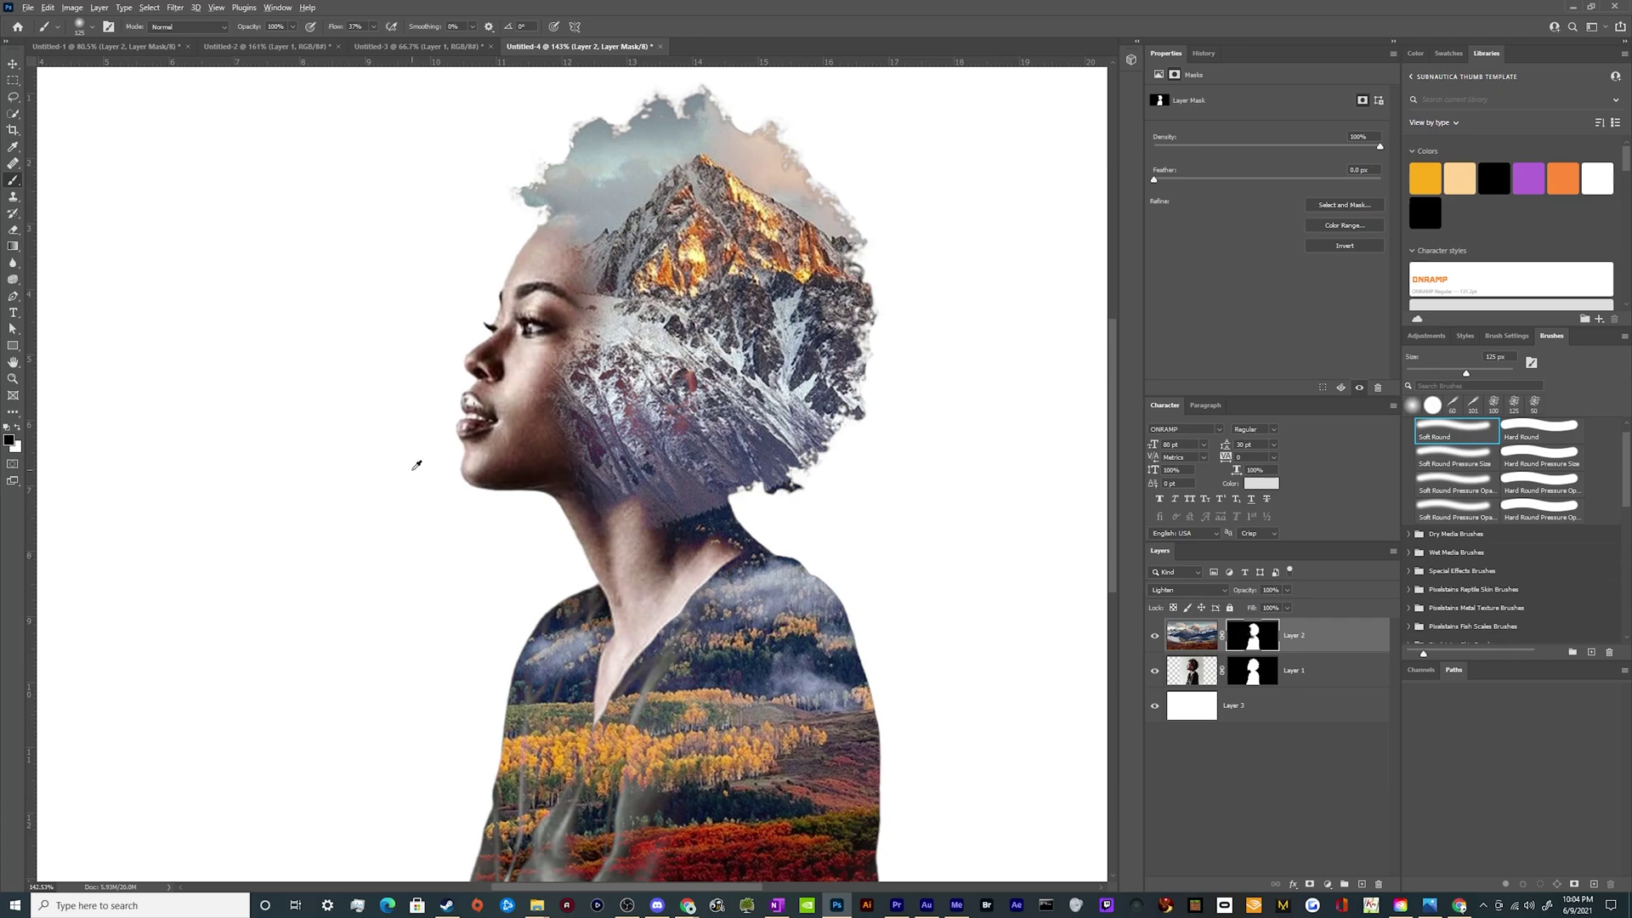
pyautogui.scroll(-3, 412, 462)
pyautogui.scroll(3, 401, 470)
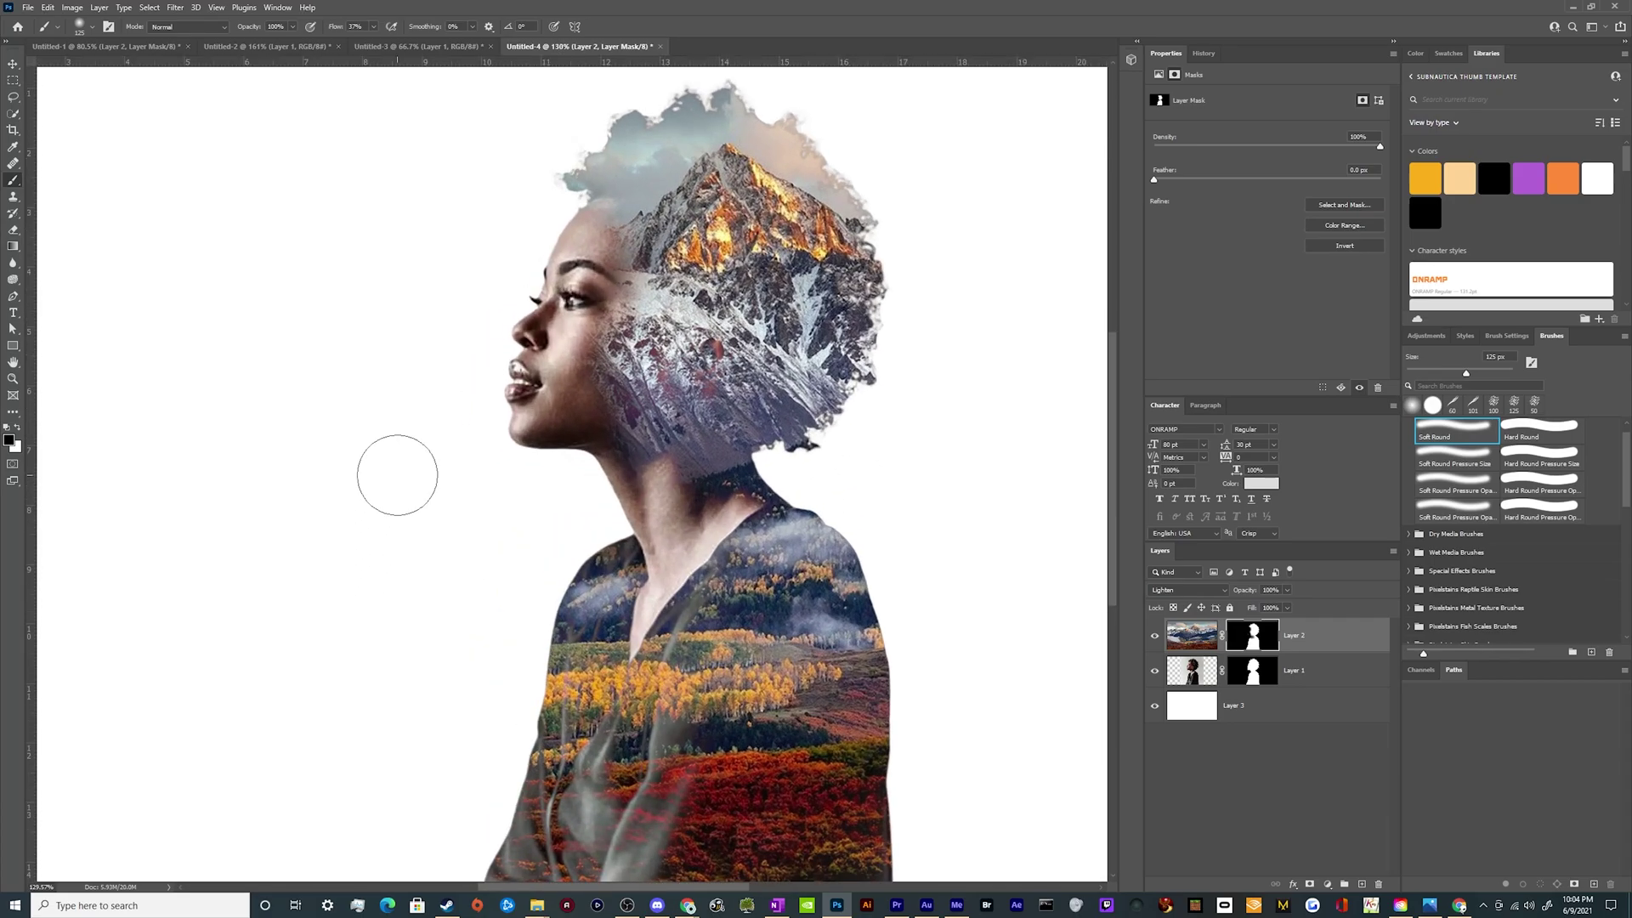
pyautogui.scroll(-2, 397, 474)
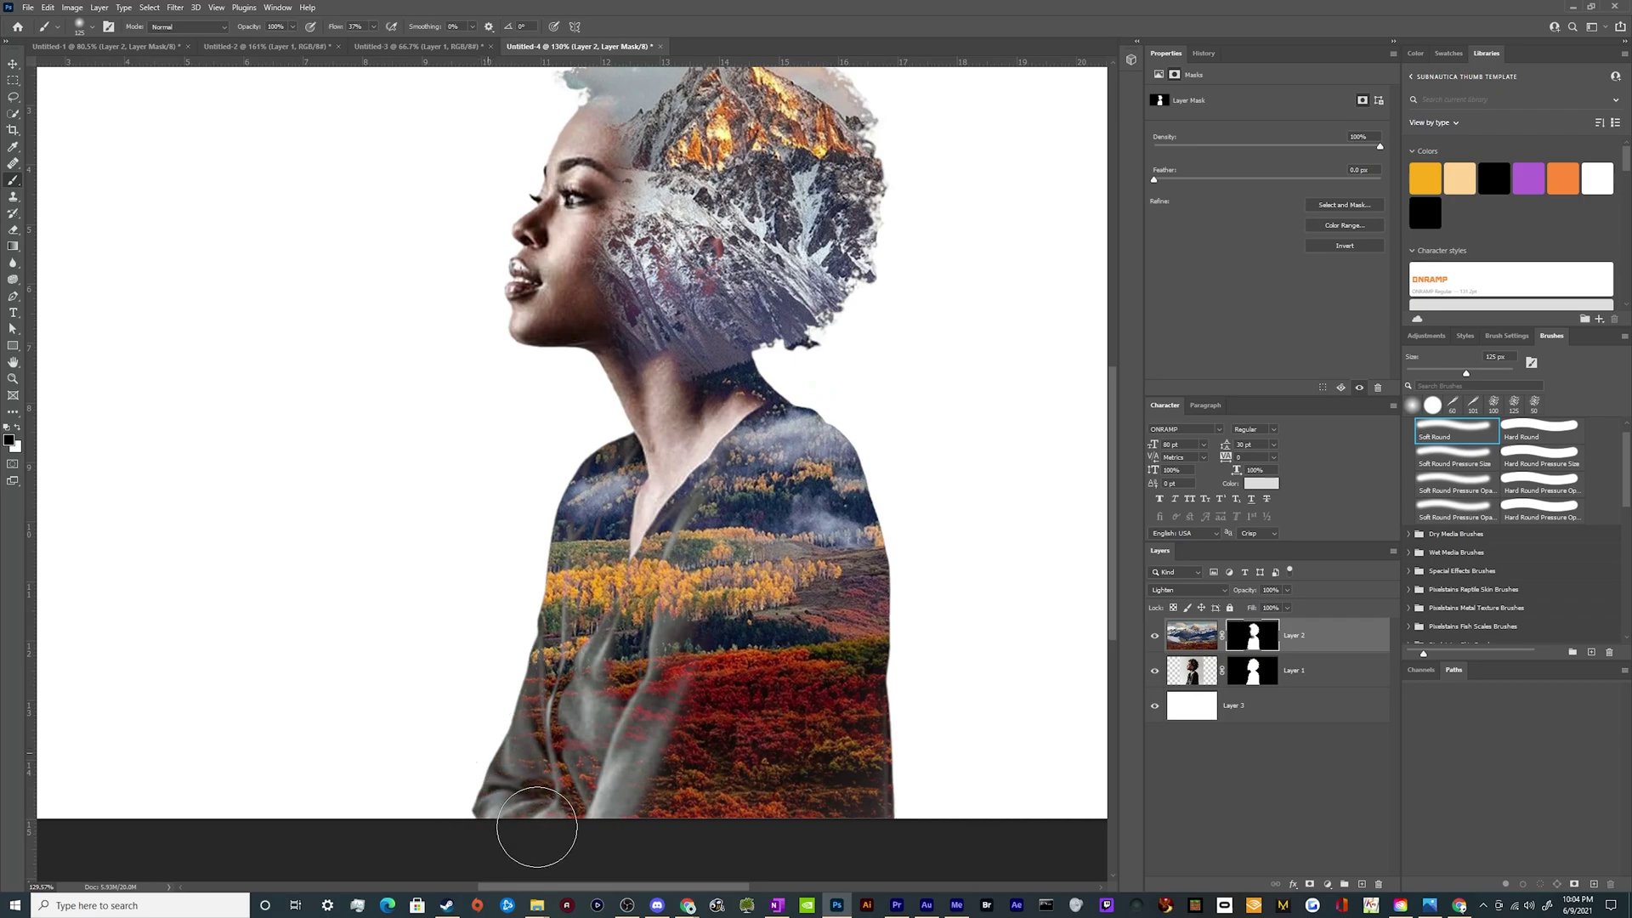
pyautogui.moveTo(583, 466)
pyautogui.mouseDown()
pyautogui.moveTo(507, 563)
pyautogui.moveTo(577, 472)
pyautogui.moveTo(541, 509)
pyautogui.mouseUp()
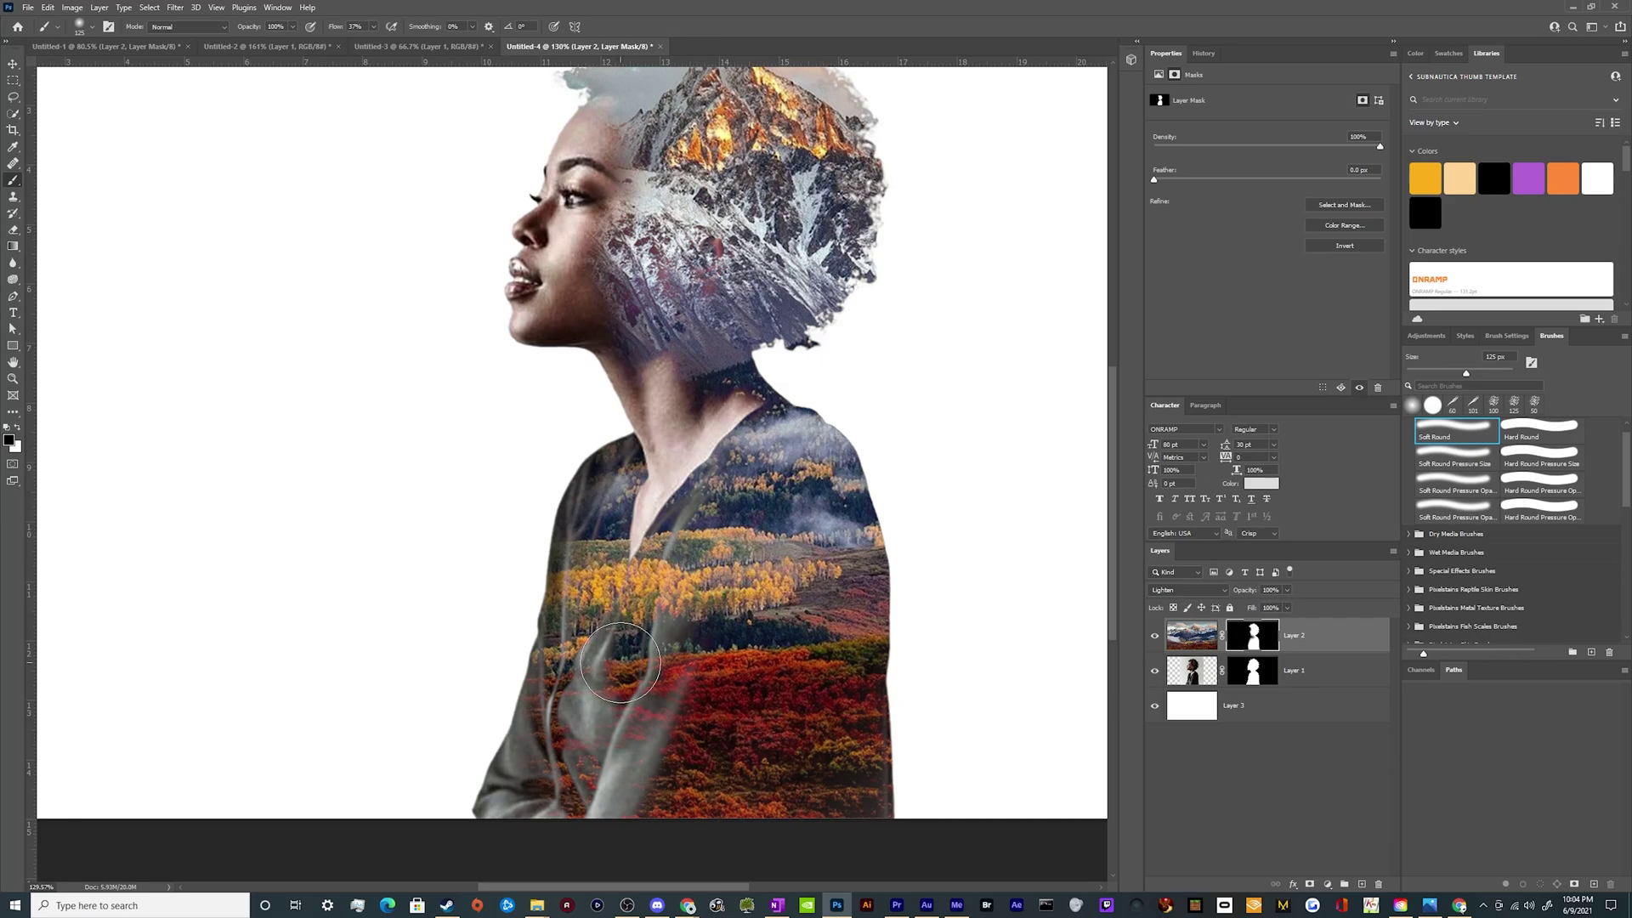
pyautogui.moveTo(636, 671); pyautogui.dragTo(691, 533)
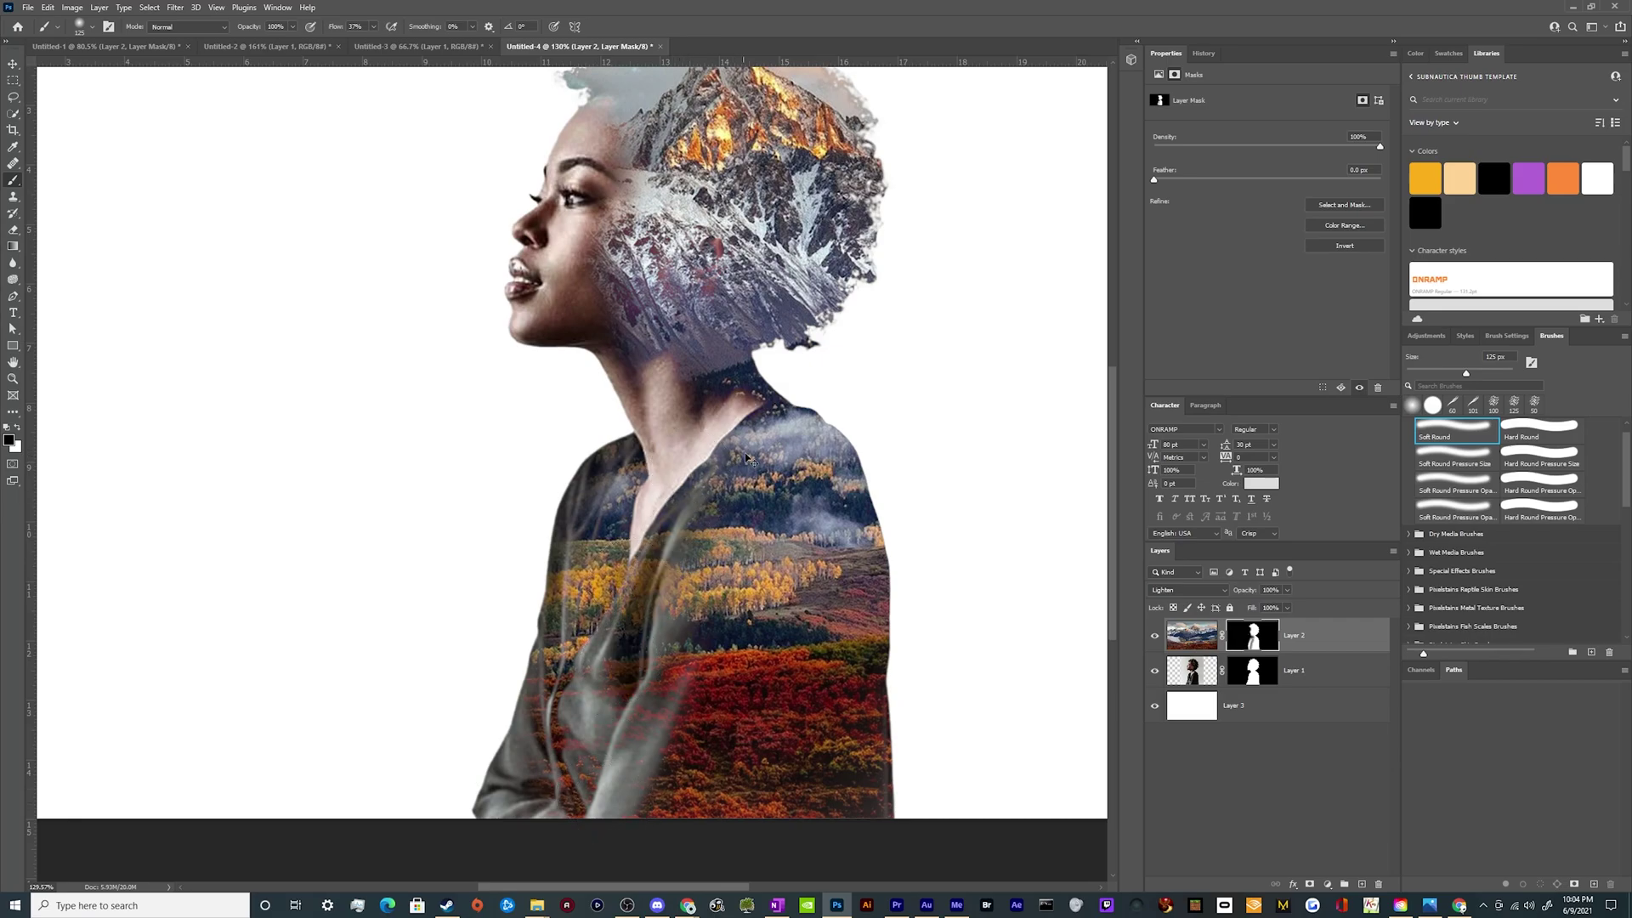
pyautogui.moveTo(745, 458)
pyautogui.mouseDown()
pyautogui.moveTo(684, 533)
pyautogui.moveTo(607, 684)
pyautogui.mouseUp()
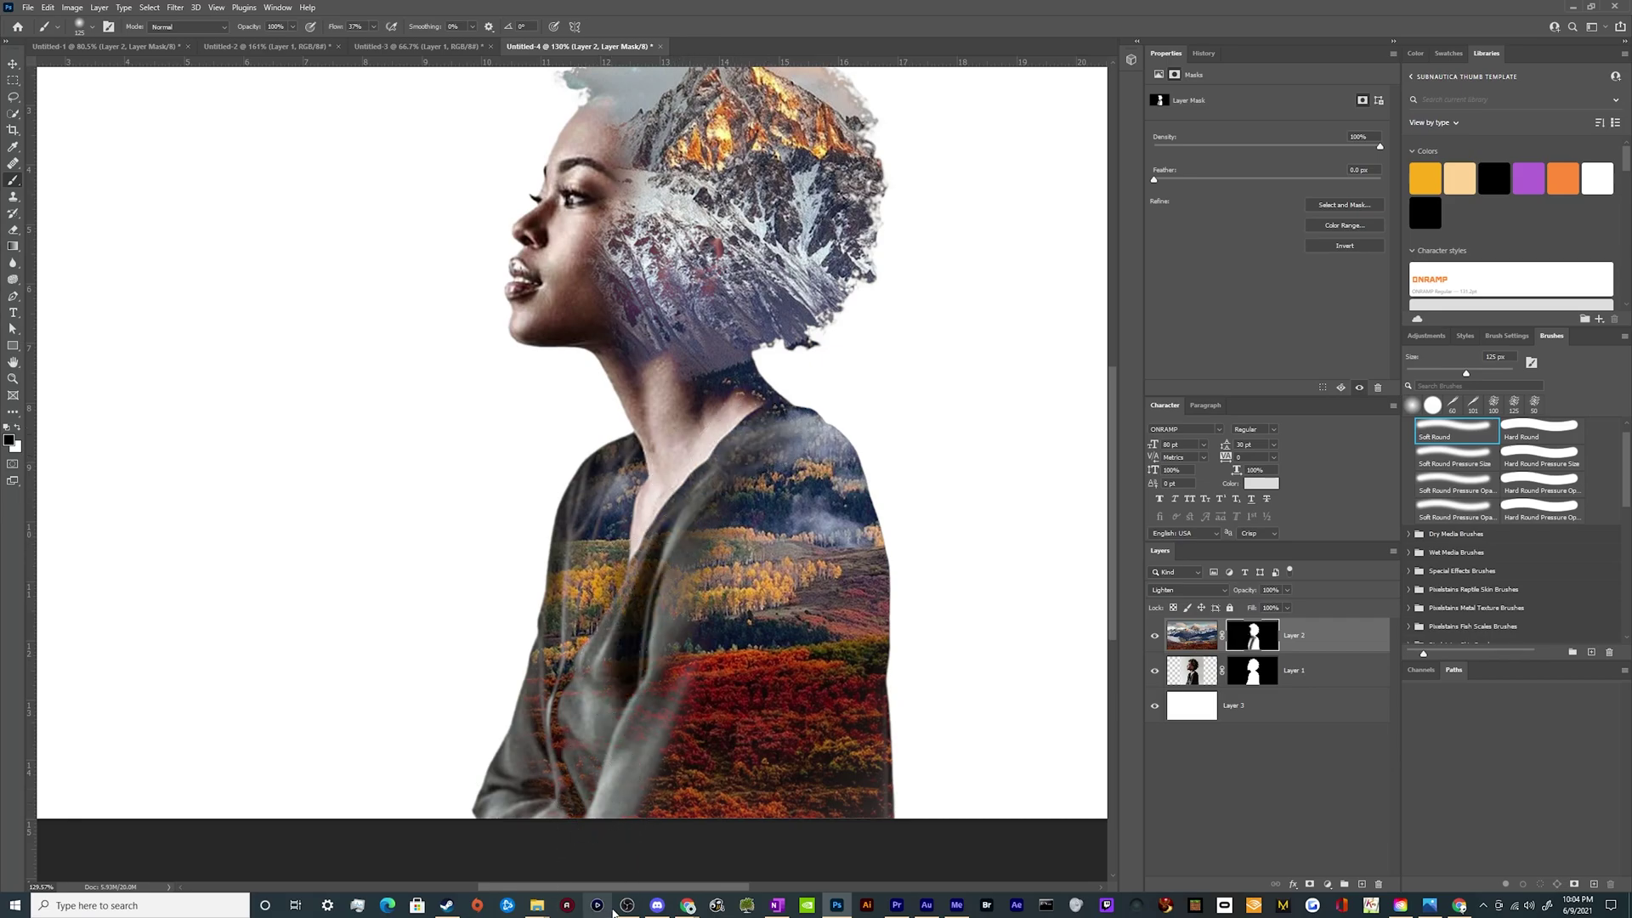
pyautogui.moveTo(790, 408)
pyautogui.mouseDown()
pyautogui.moveTo(883, 510)
pyautogui.moveTo(899, 612)
pyautogui.moveTo(907, 583)
pyautogui.moveTo(870, 871)
pyautogui.mouseUp()
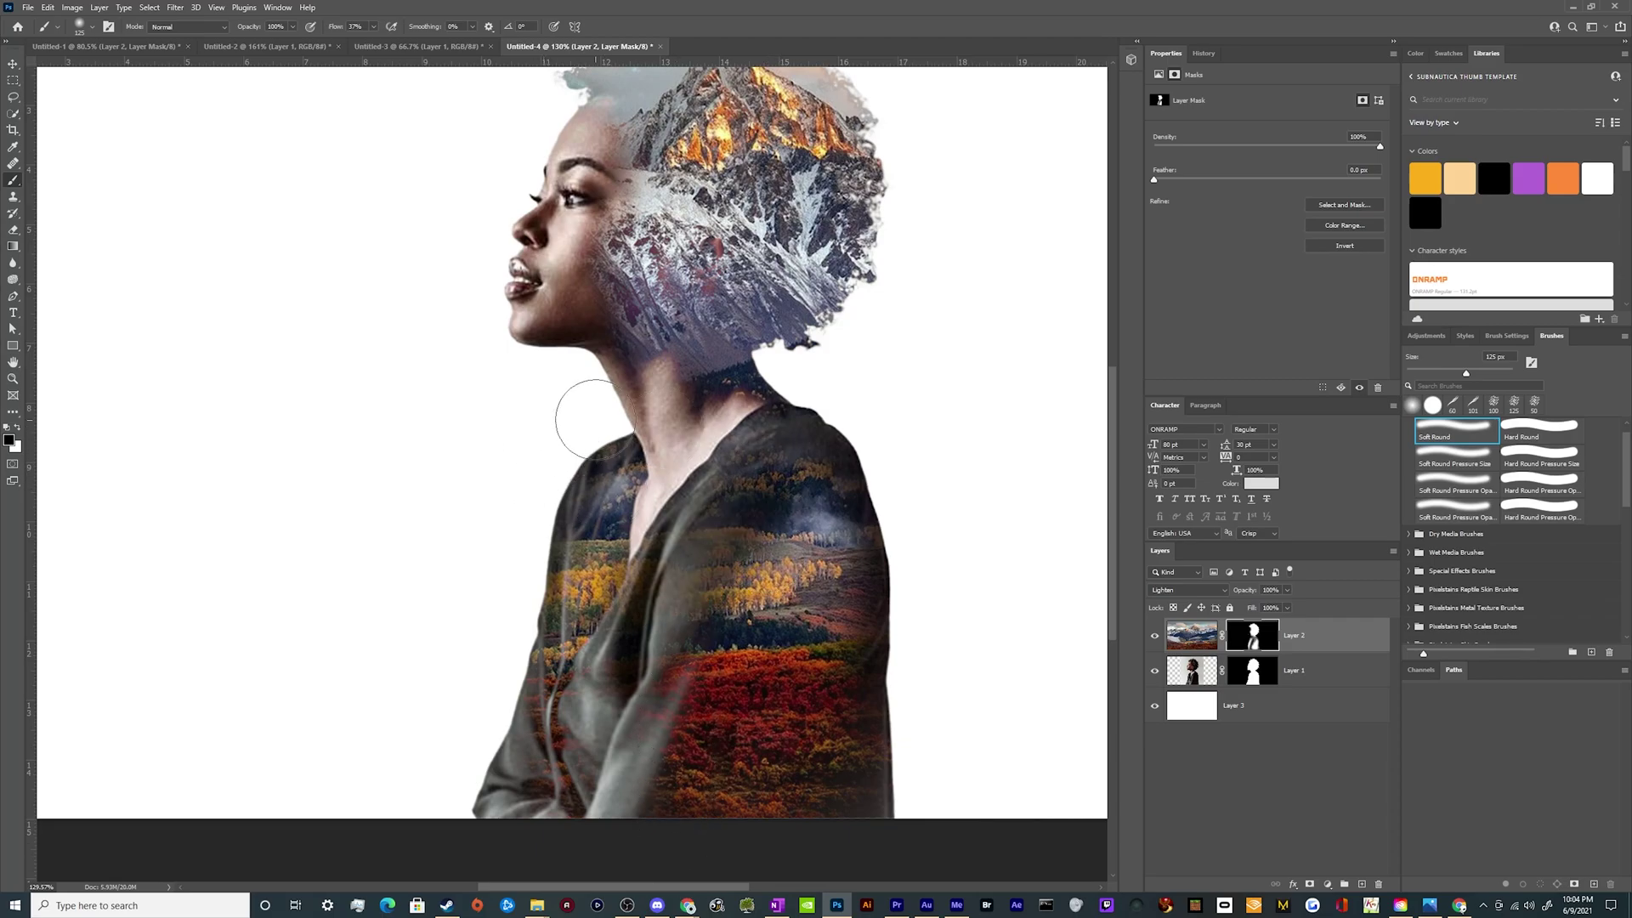
pyautogui.moveTo(535, 564); pyautogui.dragTo(466, 776)
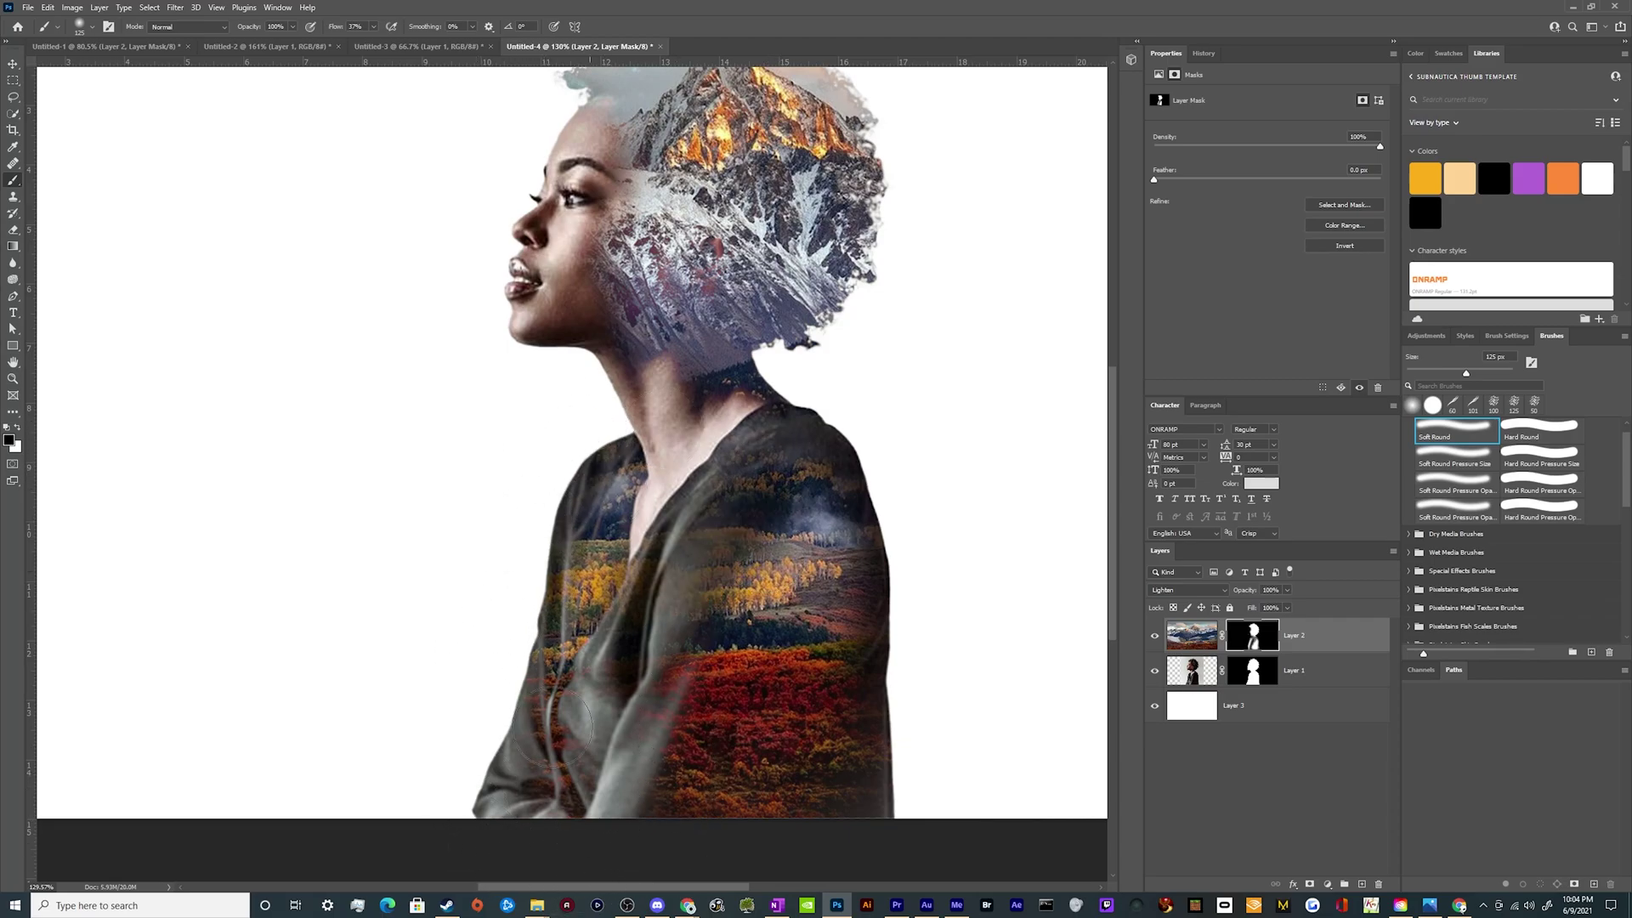
# Hide the remaining mountain texture along the neck and hair edge
pyautogui.scroll(-3, 364, 481)
pyautogui.scroll(2, 456, 456)
pyautogui.scroll(1, 466, 477)
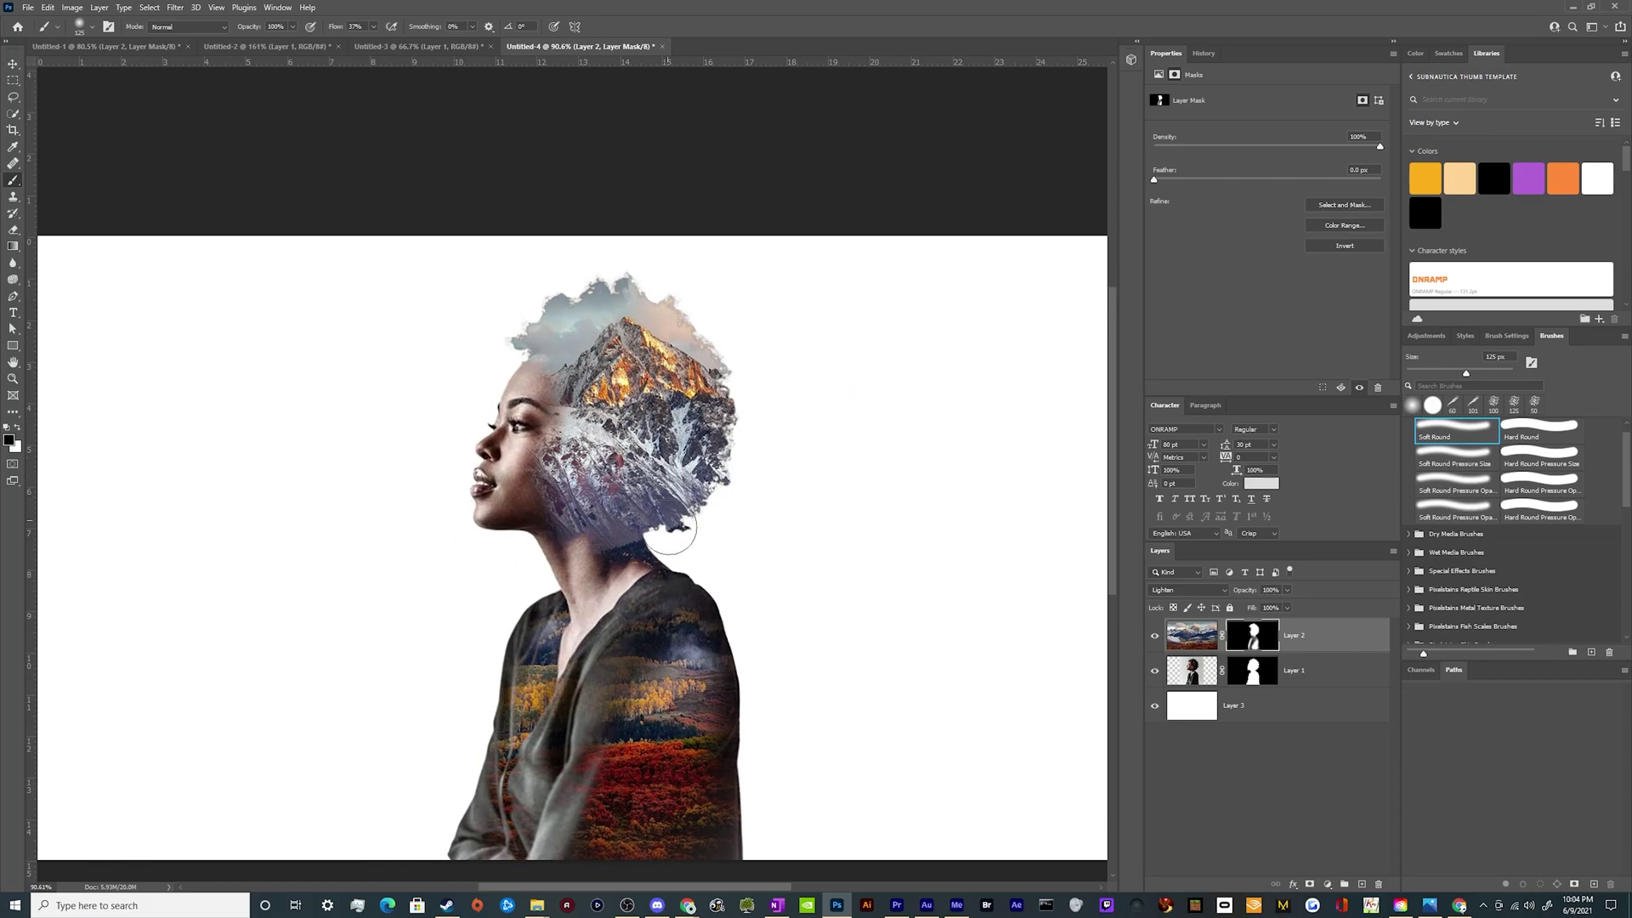
pyautogui.scroll(3, 670, 529)
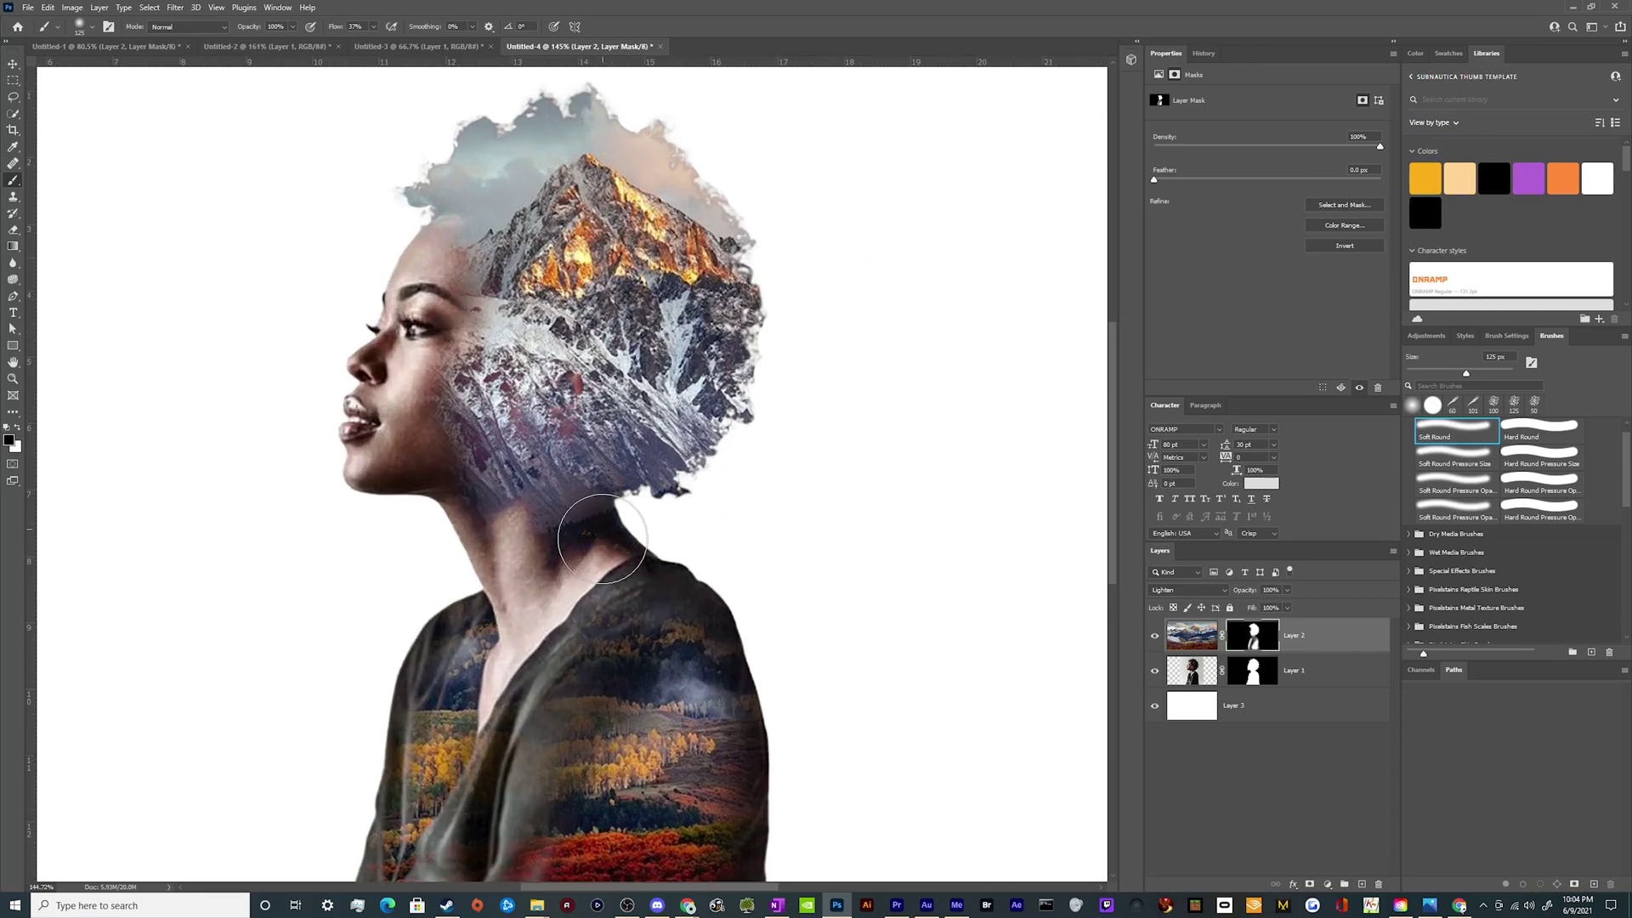
pyautogui.moveTo(600, 538)
pyautogui.mouseDown()
pyautogui.moveTo(701, 542)
pyautogui.moveTo(748, 464)
pyautogui.moveTo(690, 499)
pyautogui.moveTo(782, 387)
pyautogui.moveTo(637, 524)
pyautogui.moveTo(775, 359)
pyautogui.mouseUp()
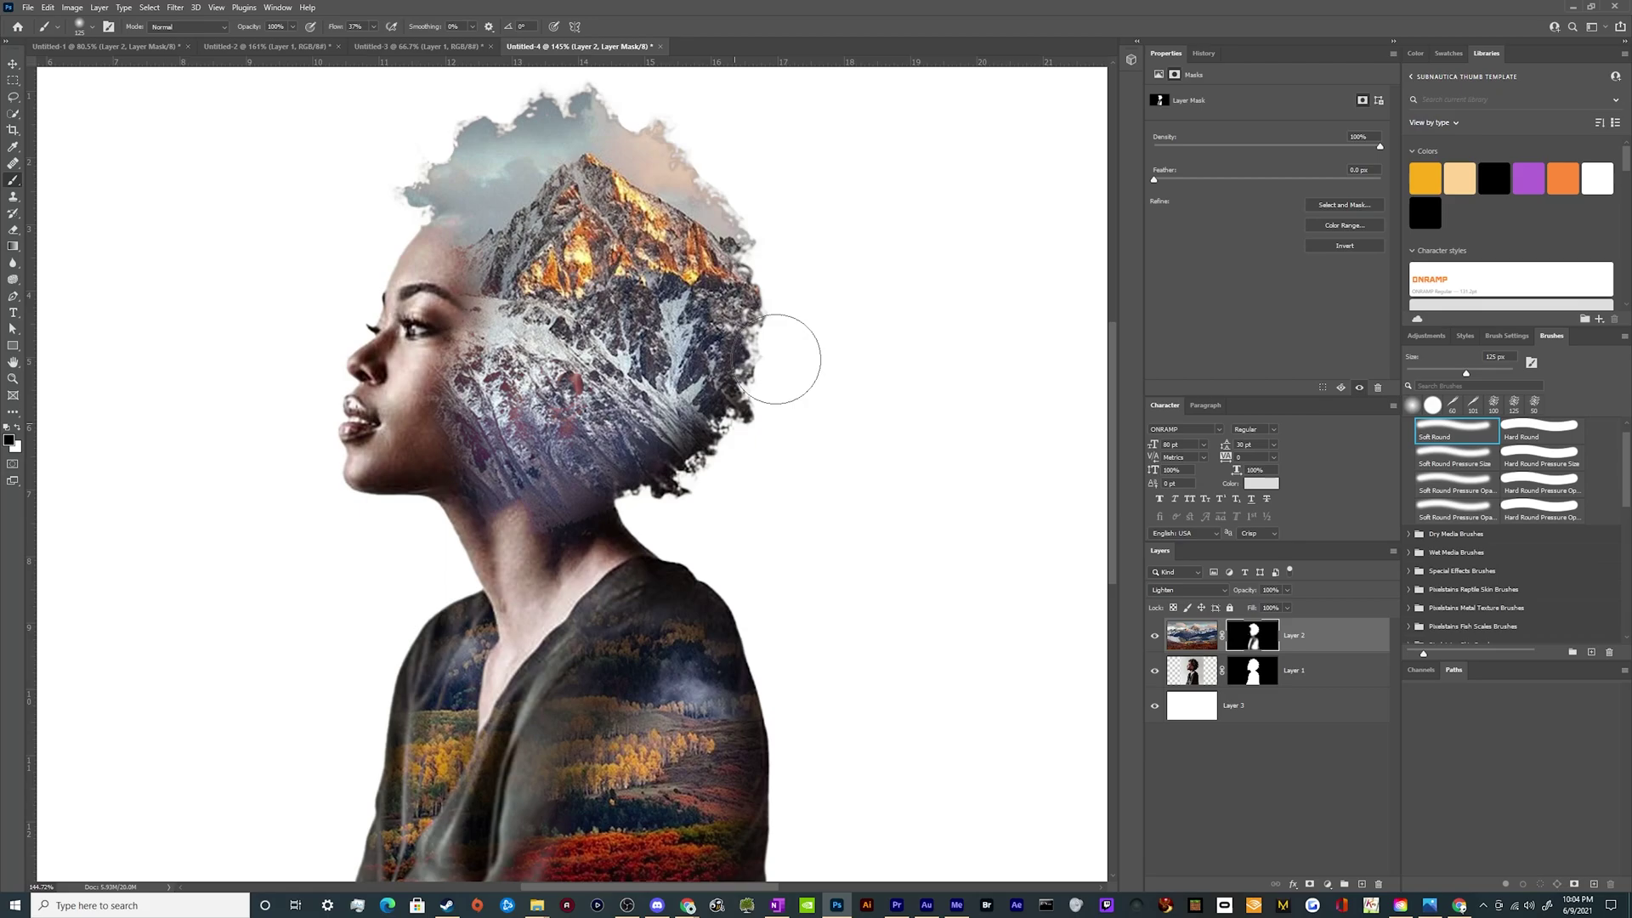
pyautogui.scroll(-2, 844, 421)
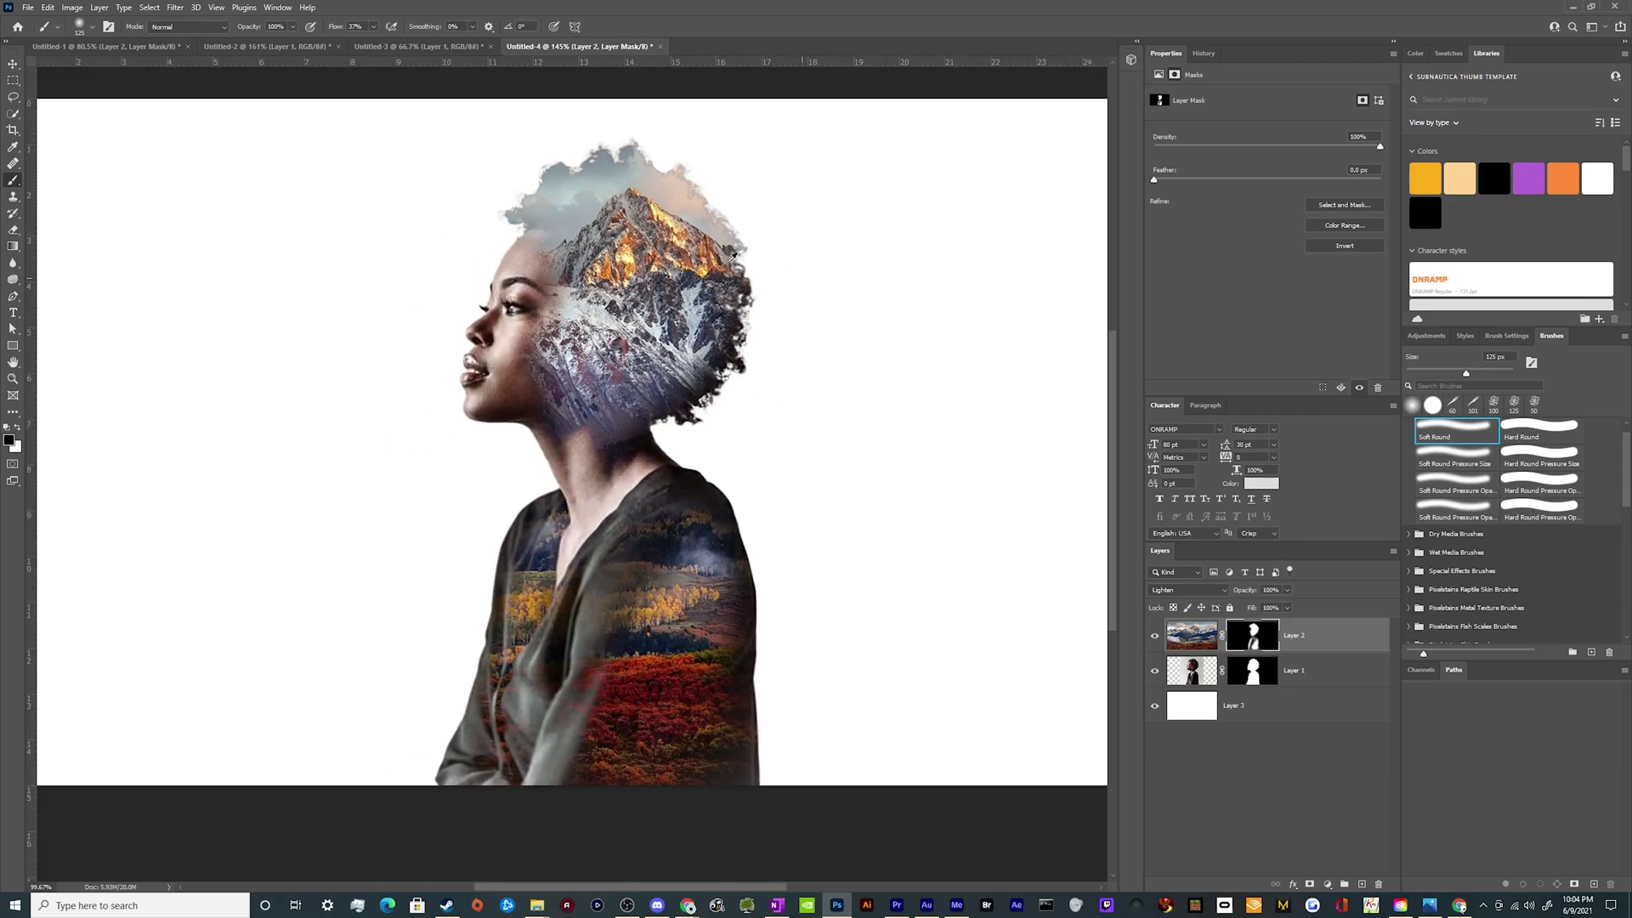
pyautogui.scroll(-1, 935, 459)
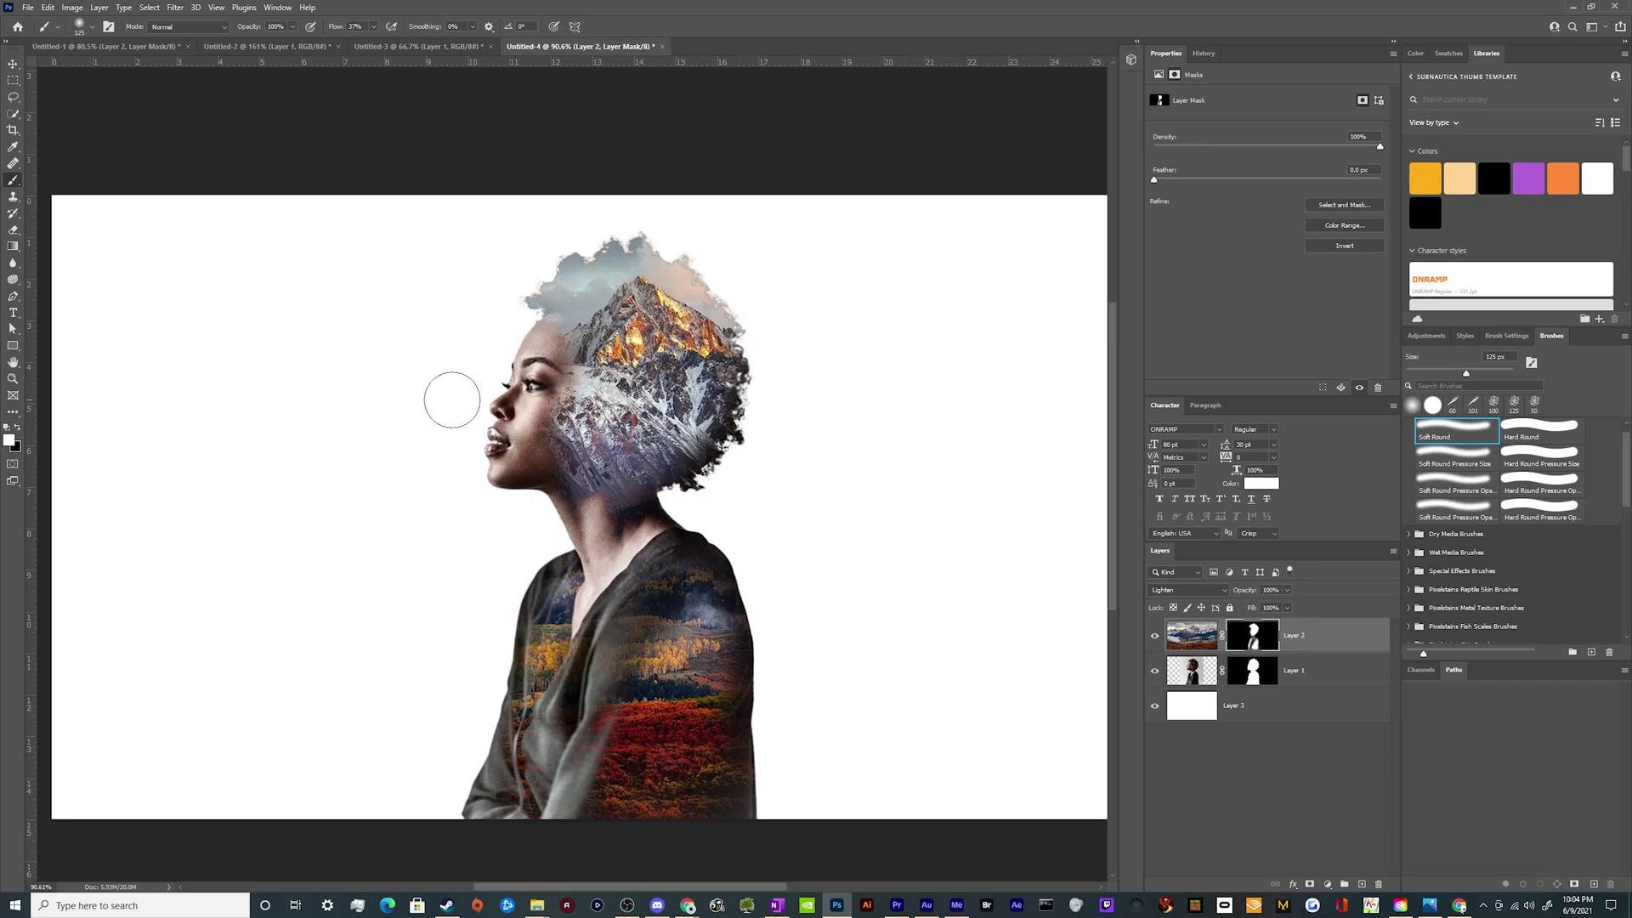
pyautogui.scroll(2, 555, 221)
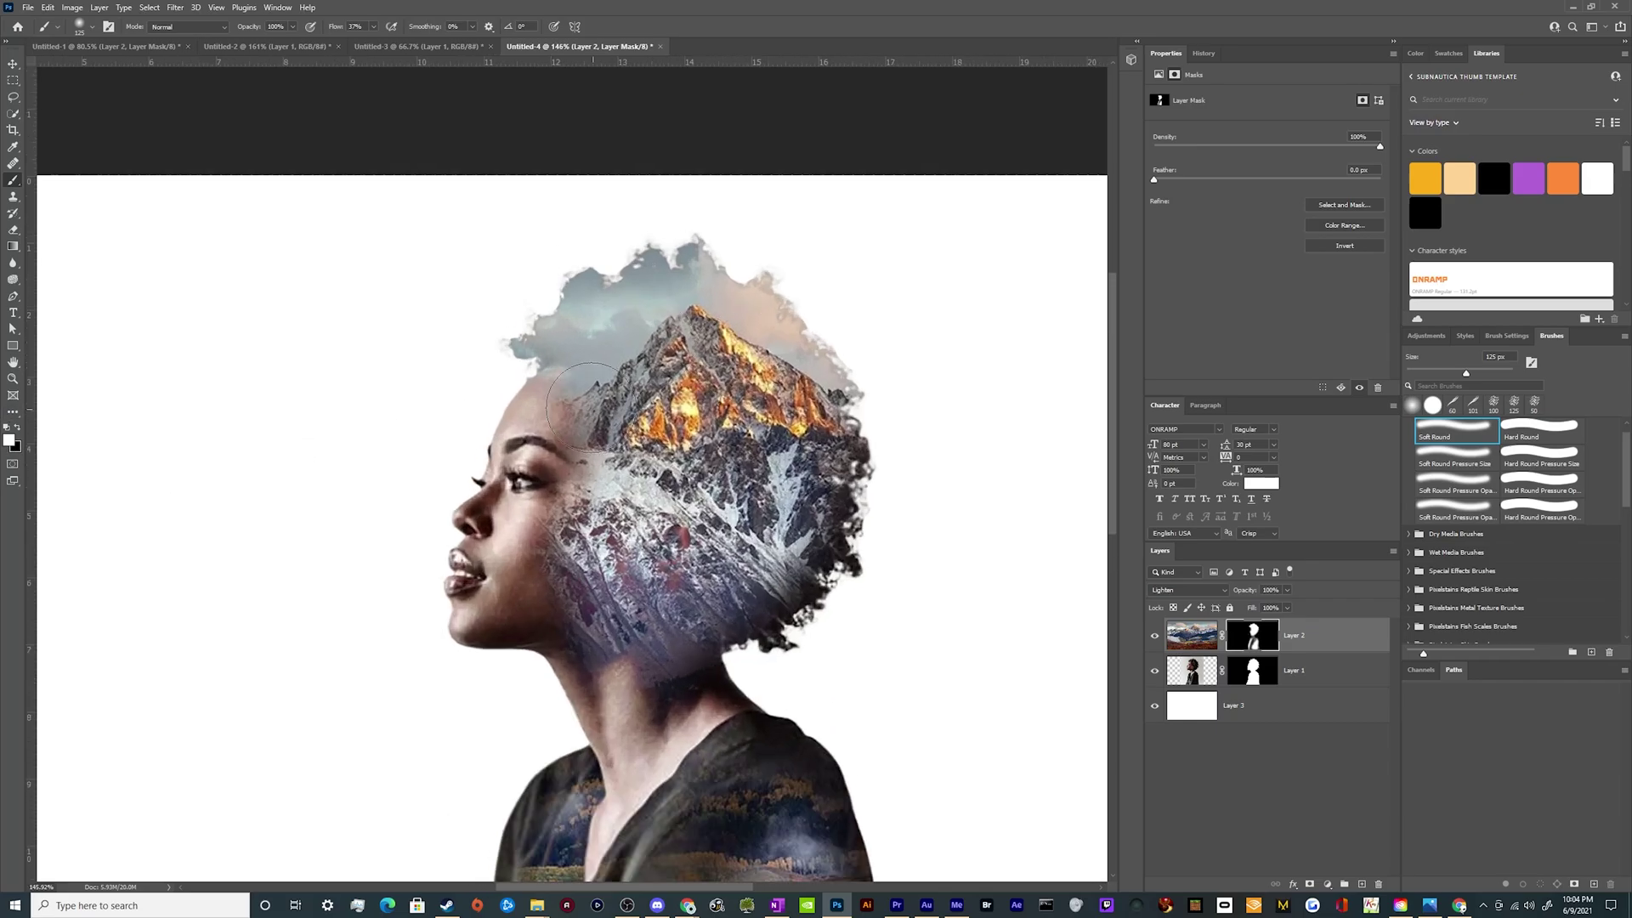
pyautogui.scroll(-2, 757, 263)
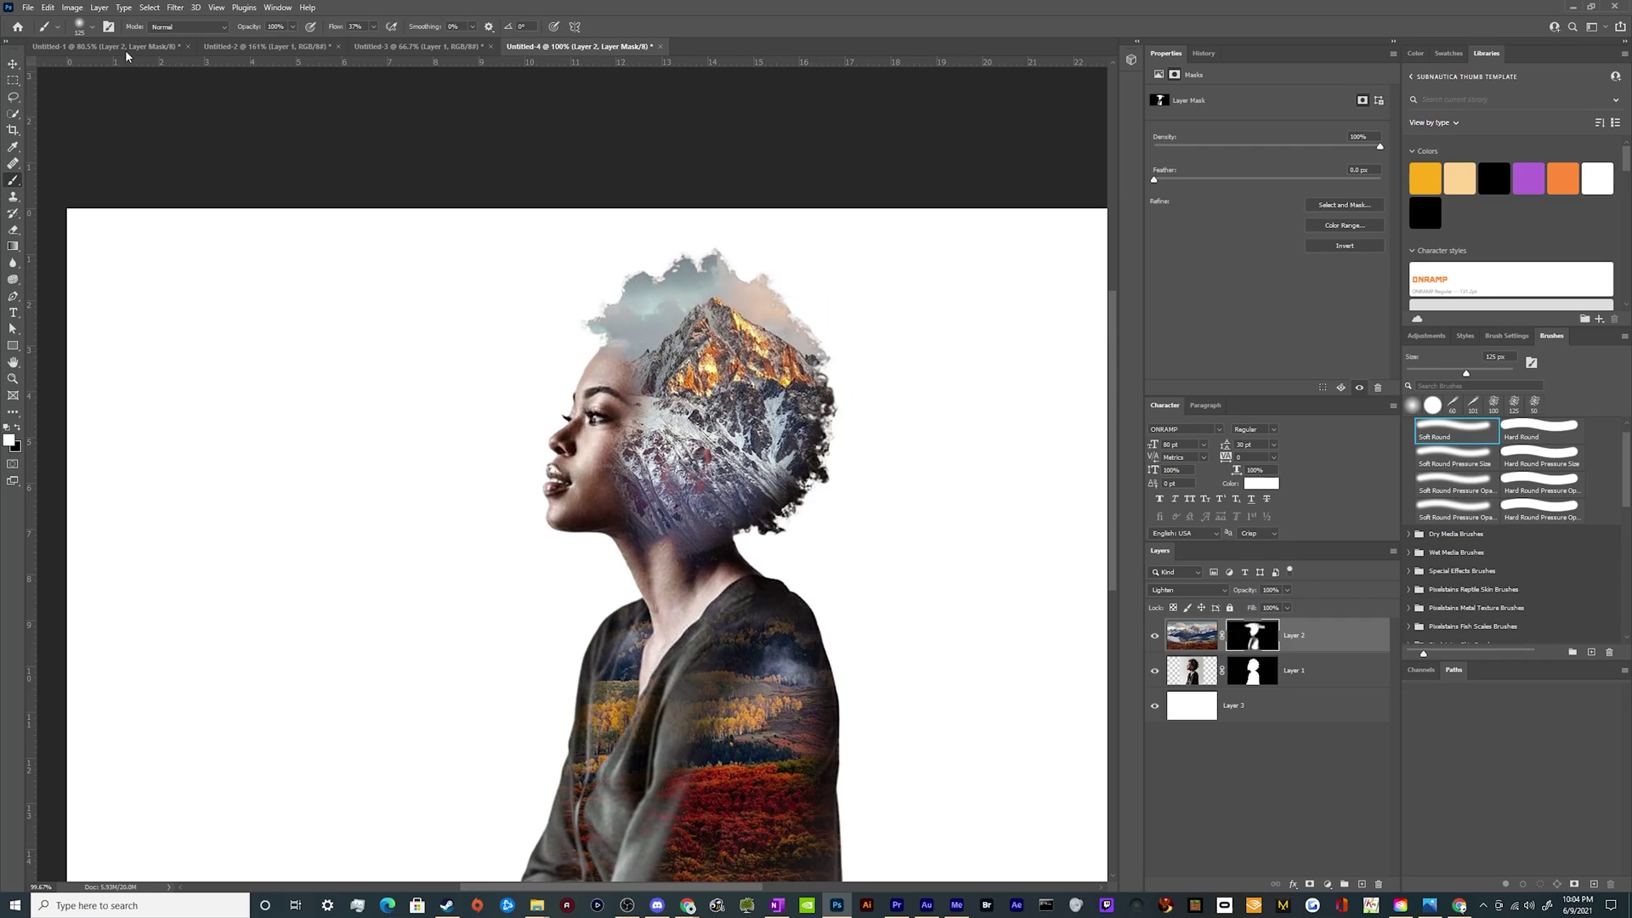
pyautogui.click(69, 47)
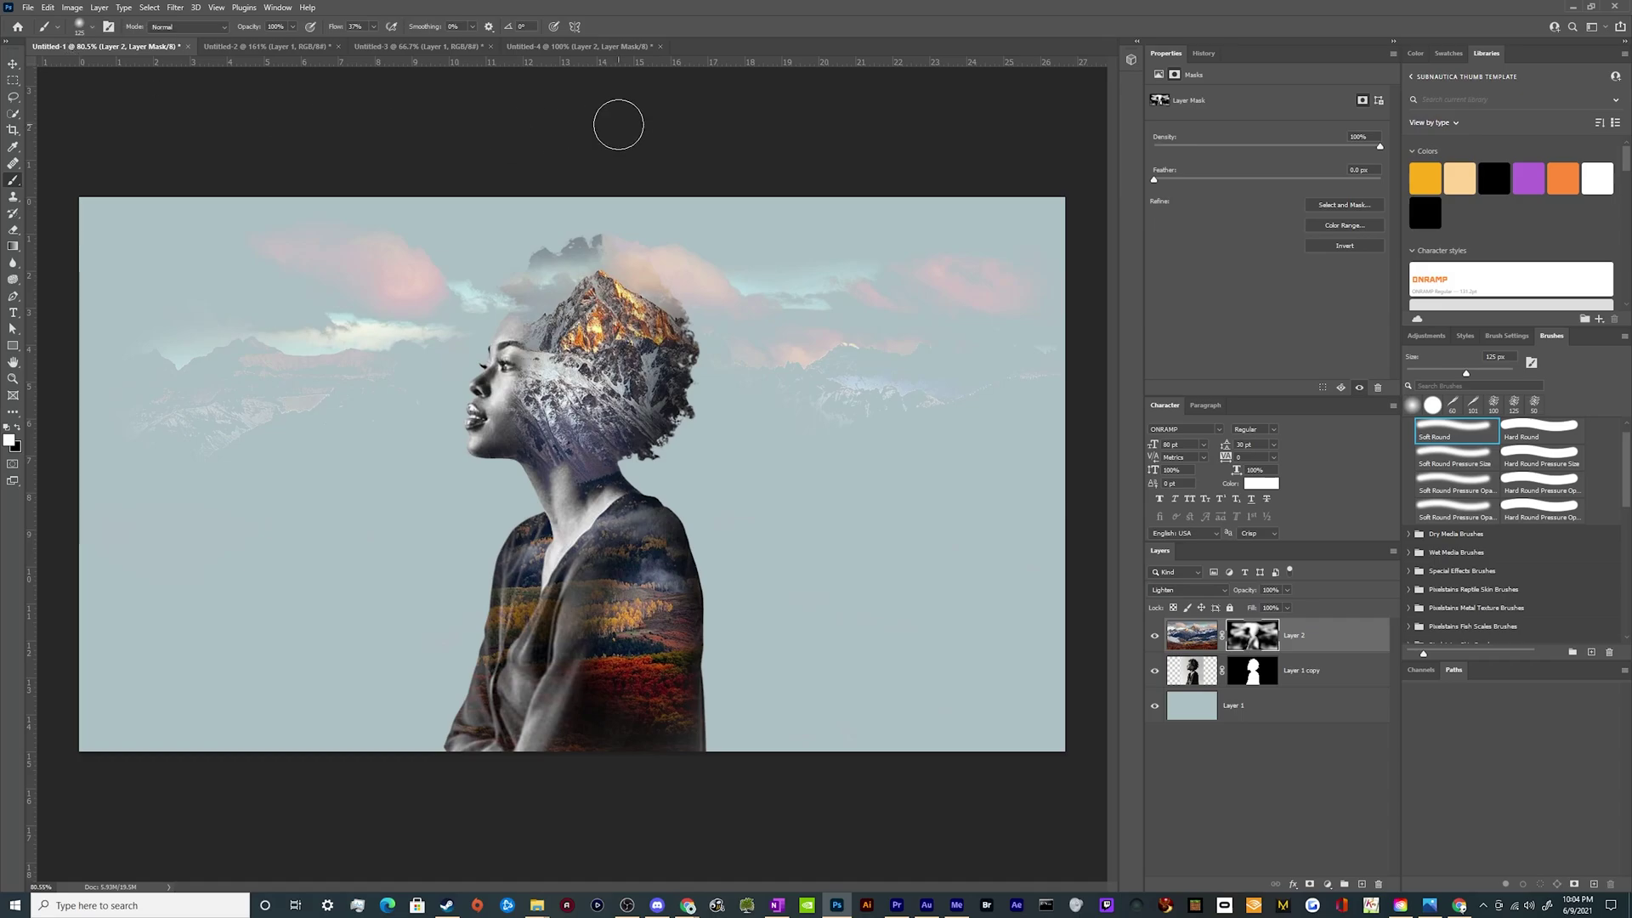
pyautogui.click(580, 46)
pyautogui.scroll(2, 735, 274)
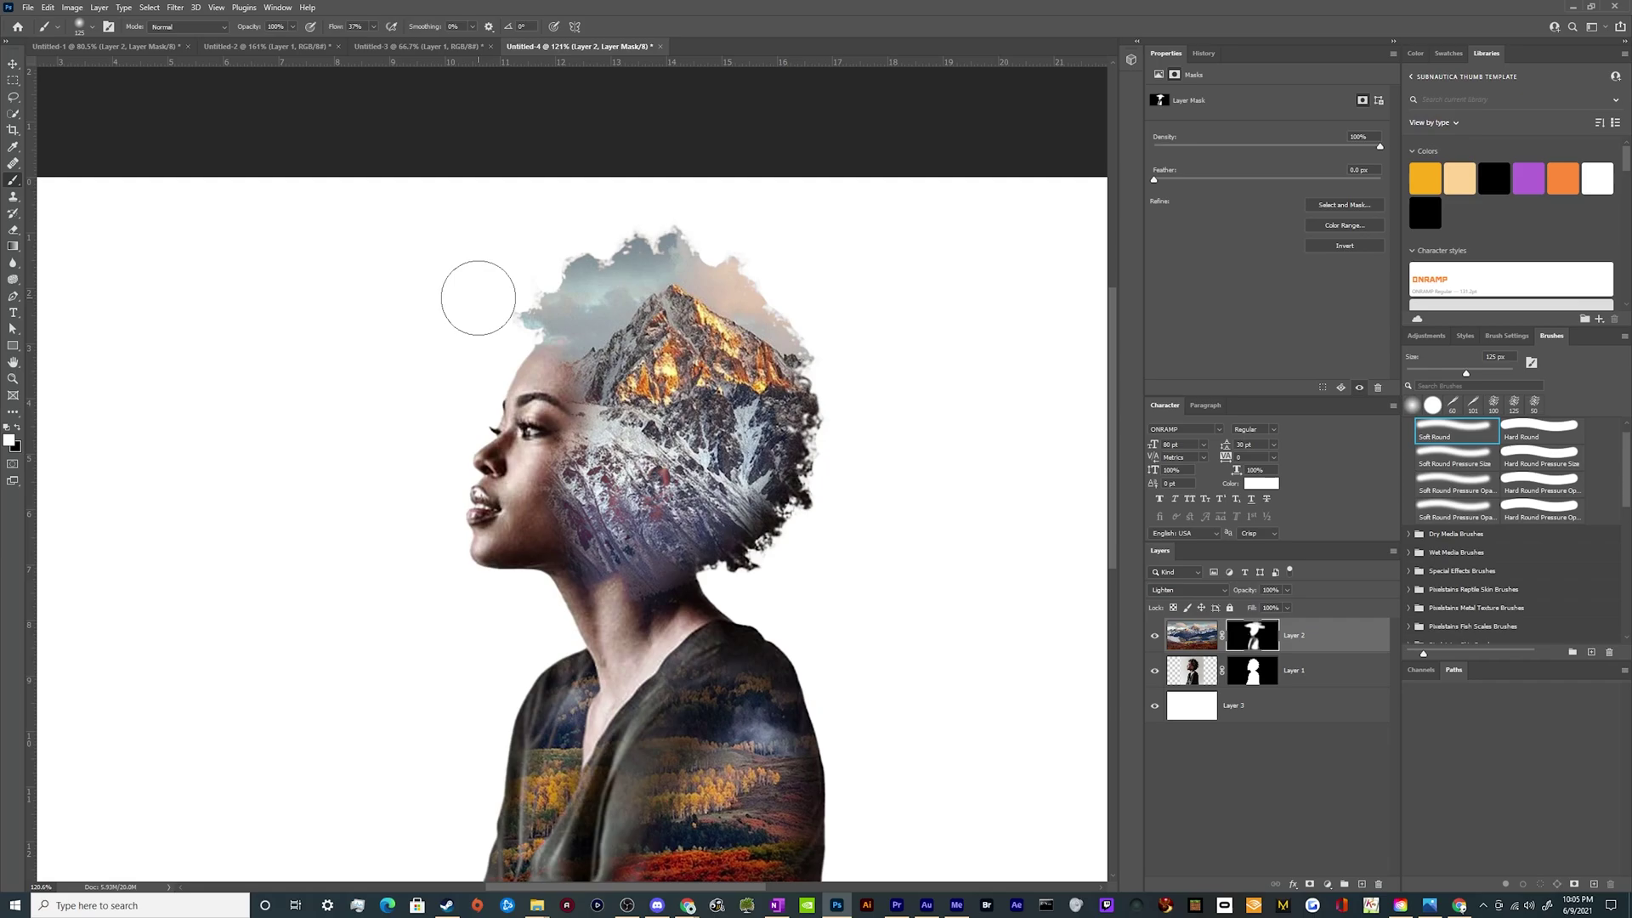
# On Layer 3, sample the pale blue-grey sky beside the mountain peak as the foreground colour
pyautogui.click(1190, 700)
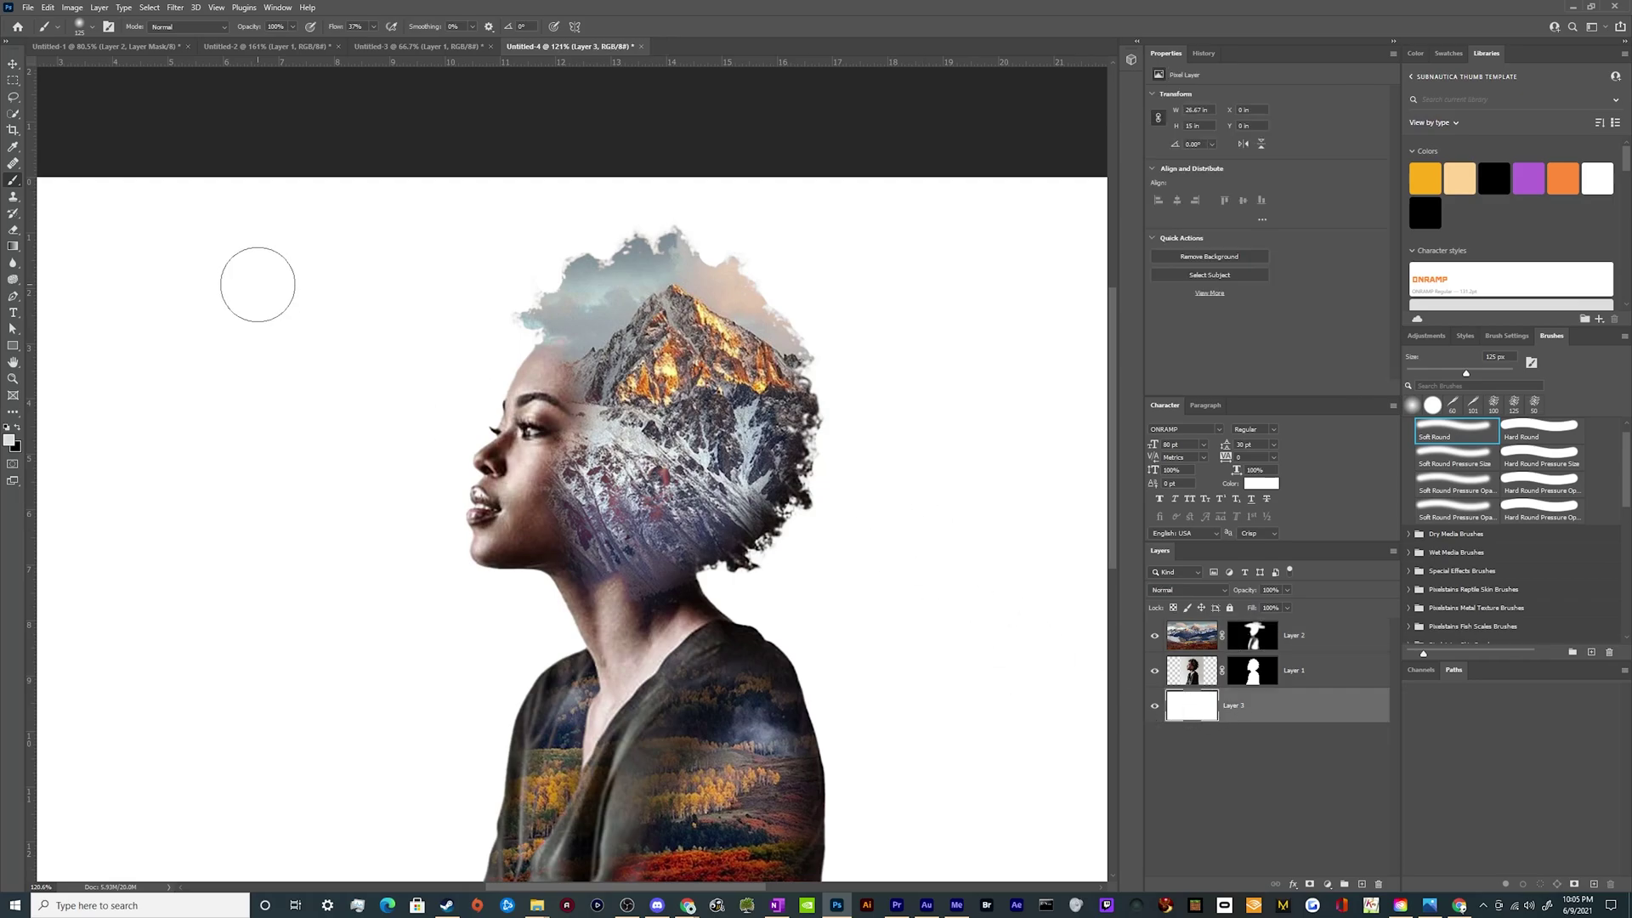
pyautogui.press('i')
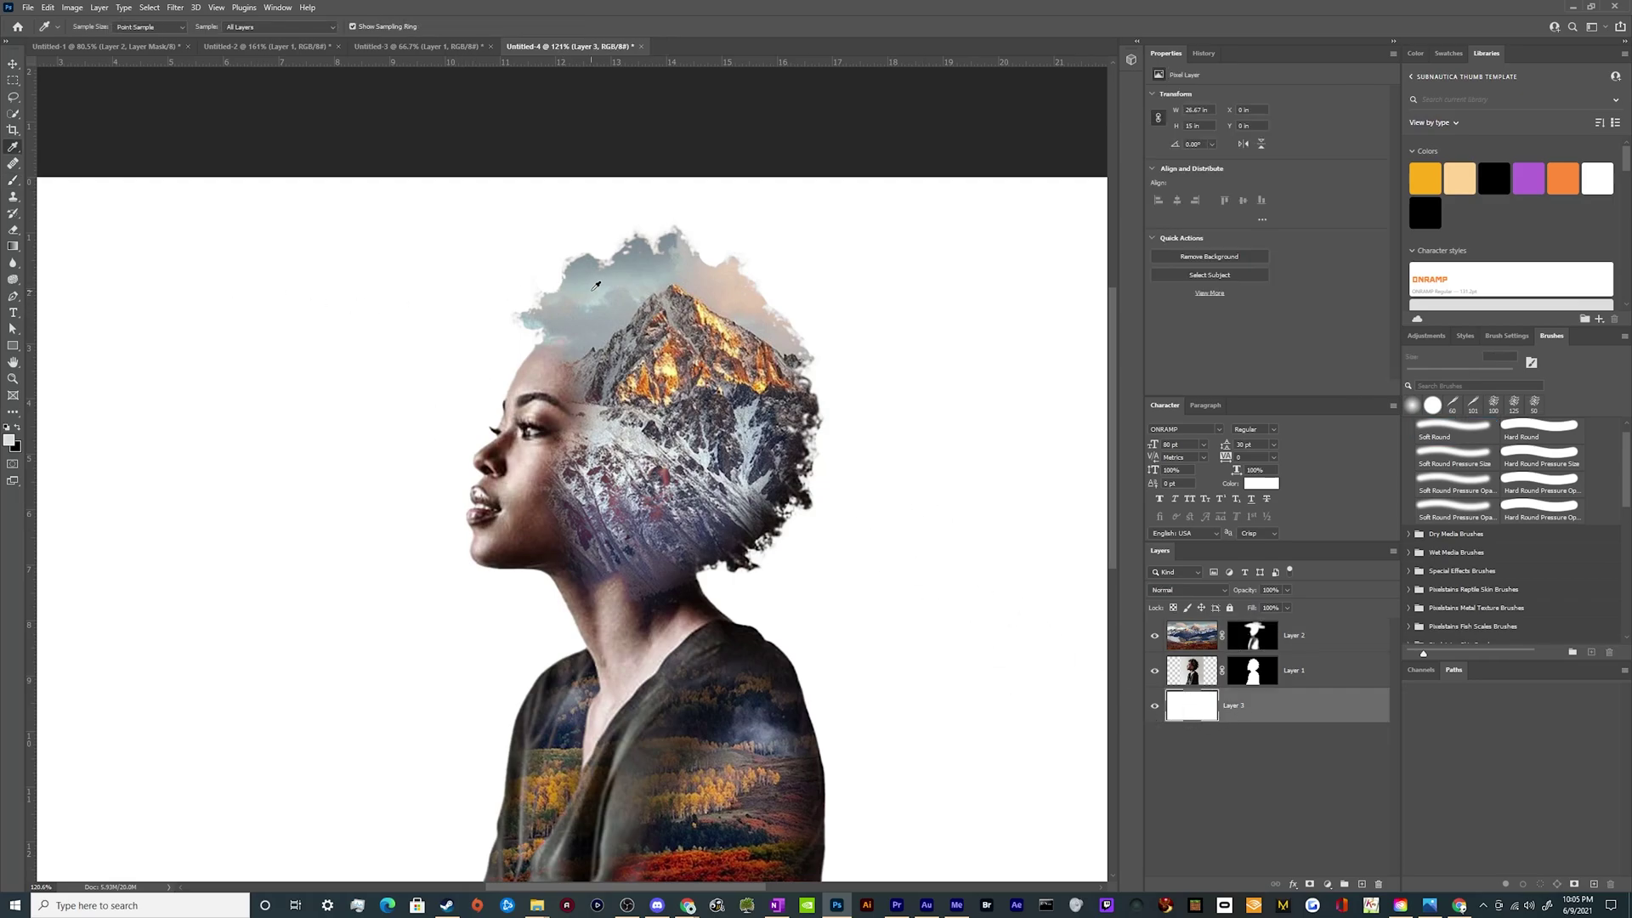
pyautogui.moveTo(596, 285); pyautogui.dragTo(598, 284)
pyautogui.scroll(6, 597, 284)
pyautogui.click(632, 398)
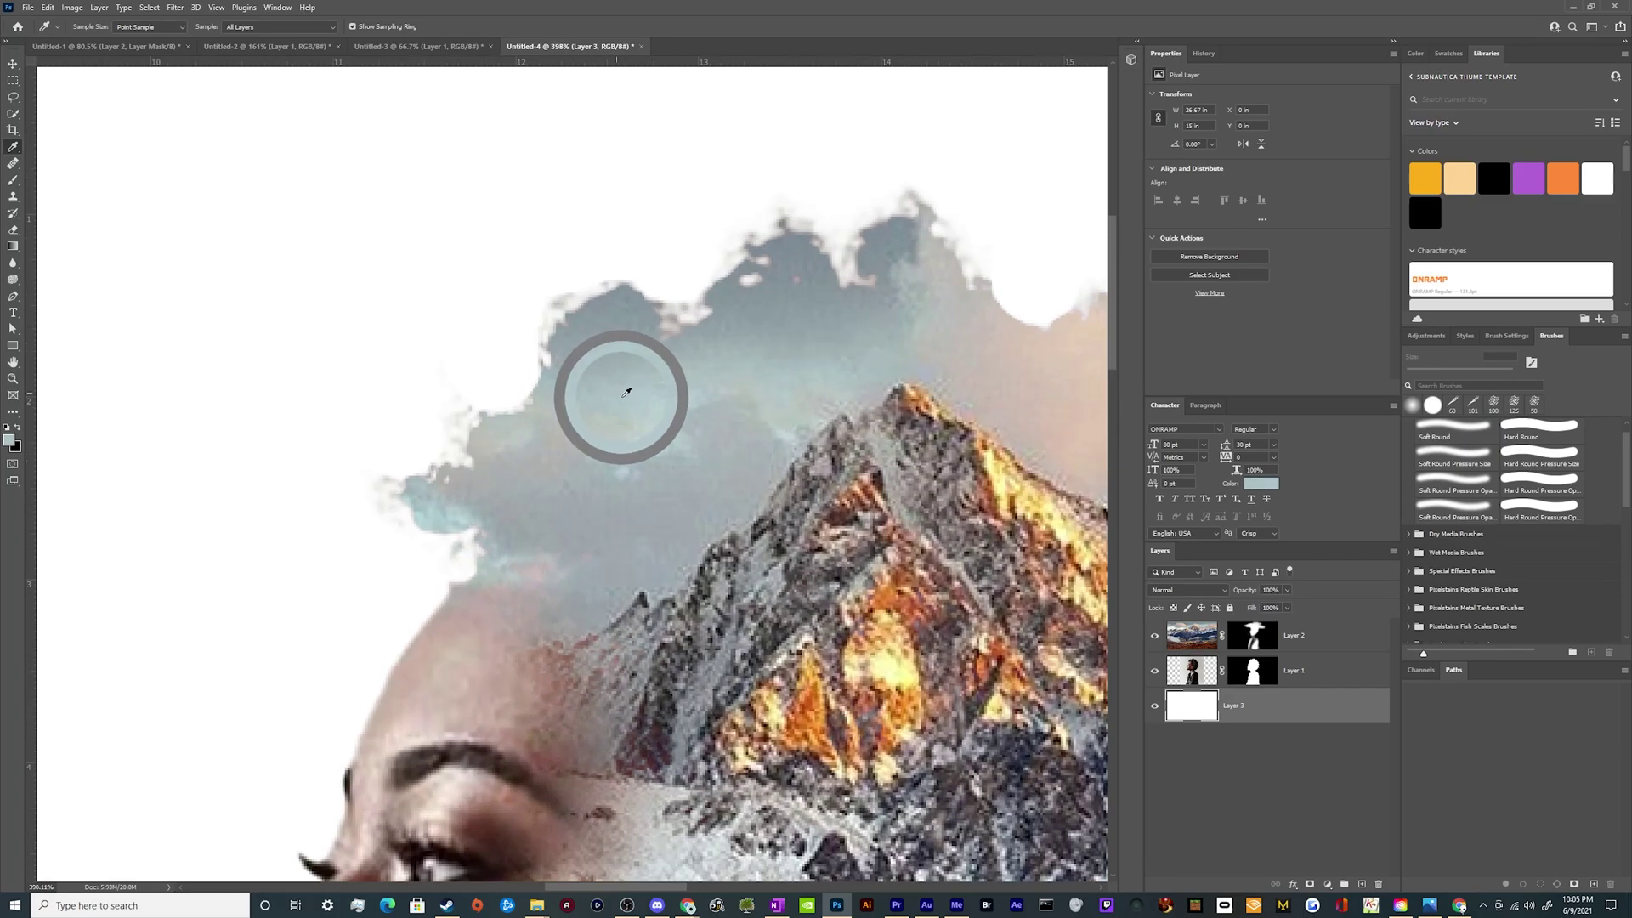
pyautogui.scroll(-8, 632, 398)
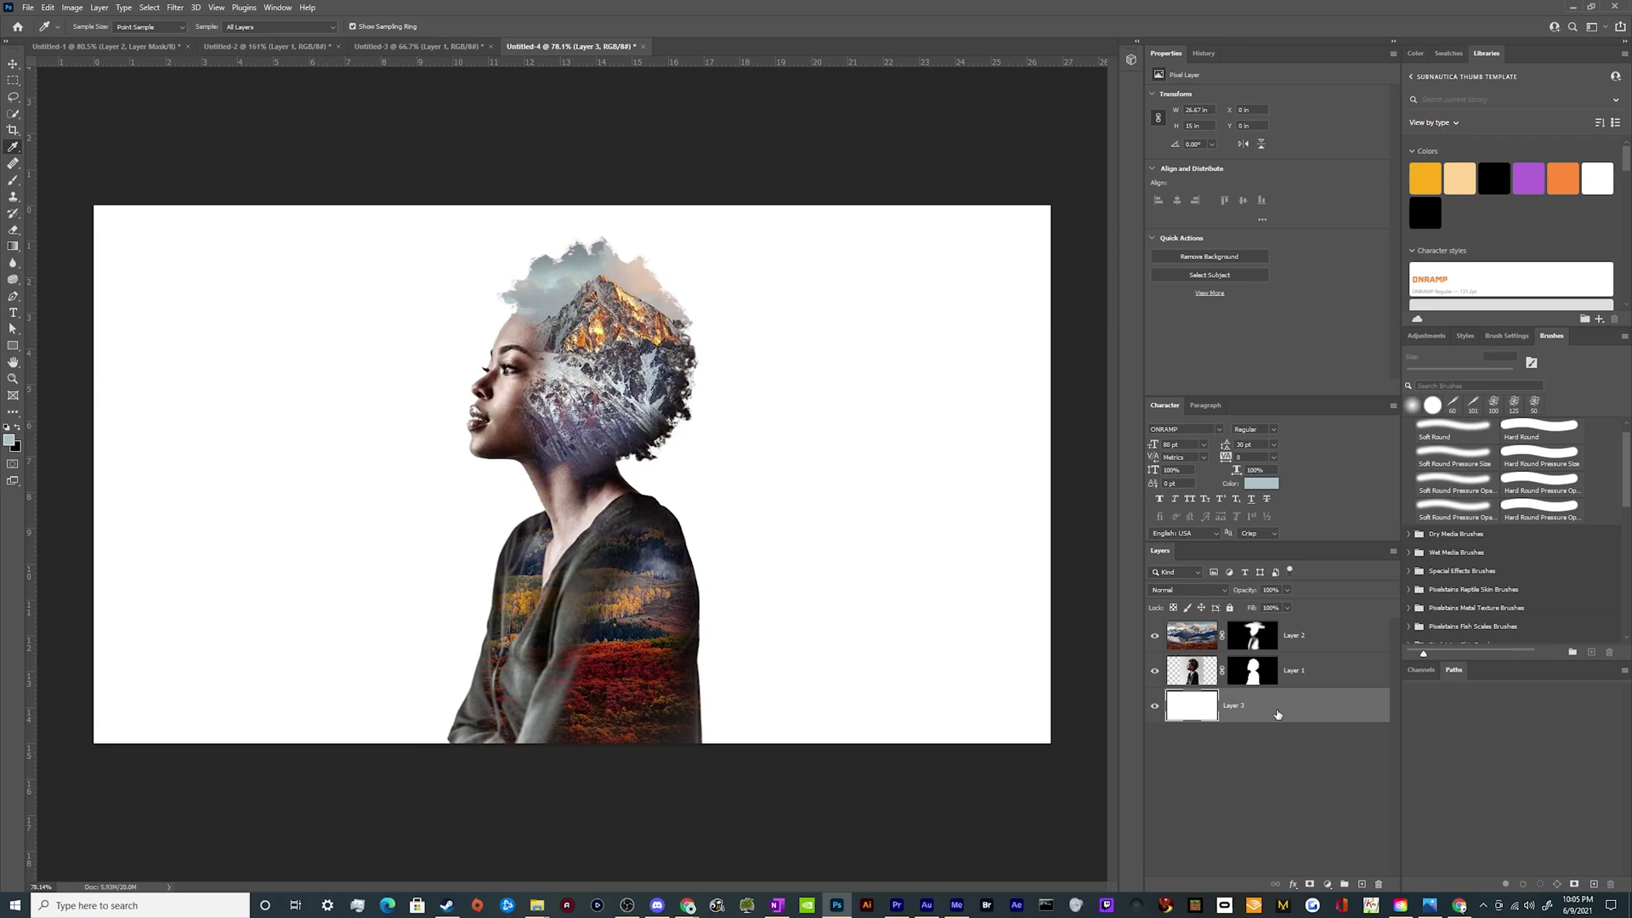
# Fill Layer 3 with the foreground colour using Shift+F5
pyautogui.hotkey('shift', 'F5')
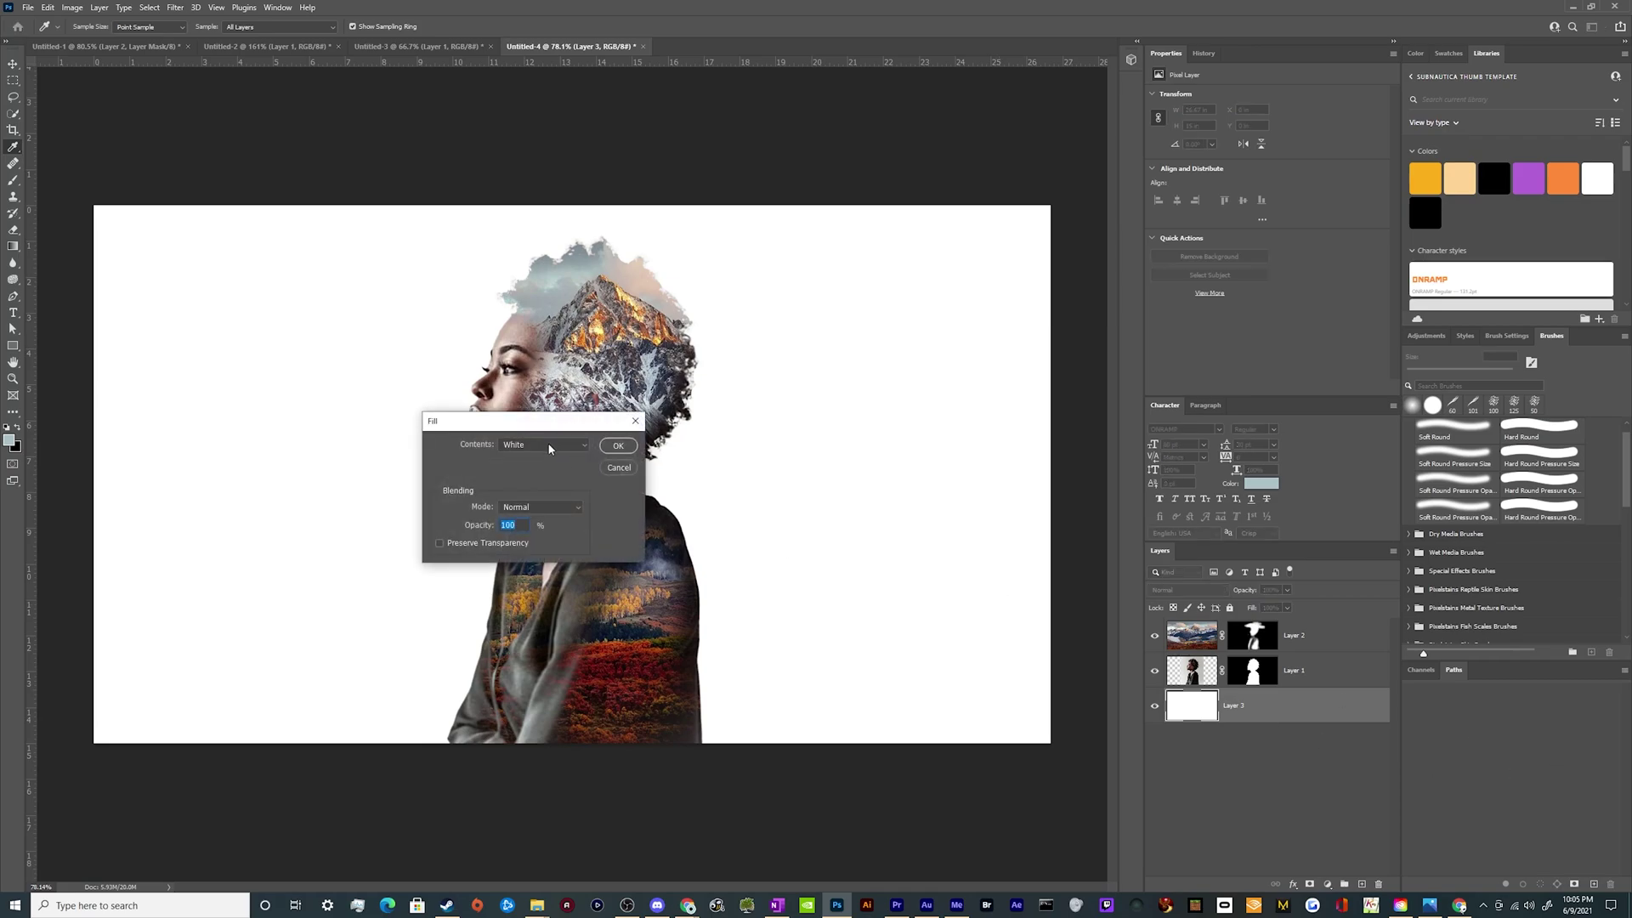
pyautogui.click(550, 445)
pyautogui.click(557, 459)
pyautogui.click(620, 446)
pyautogui.scroll(-3, 400, 353)
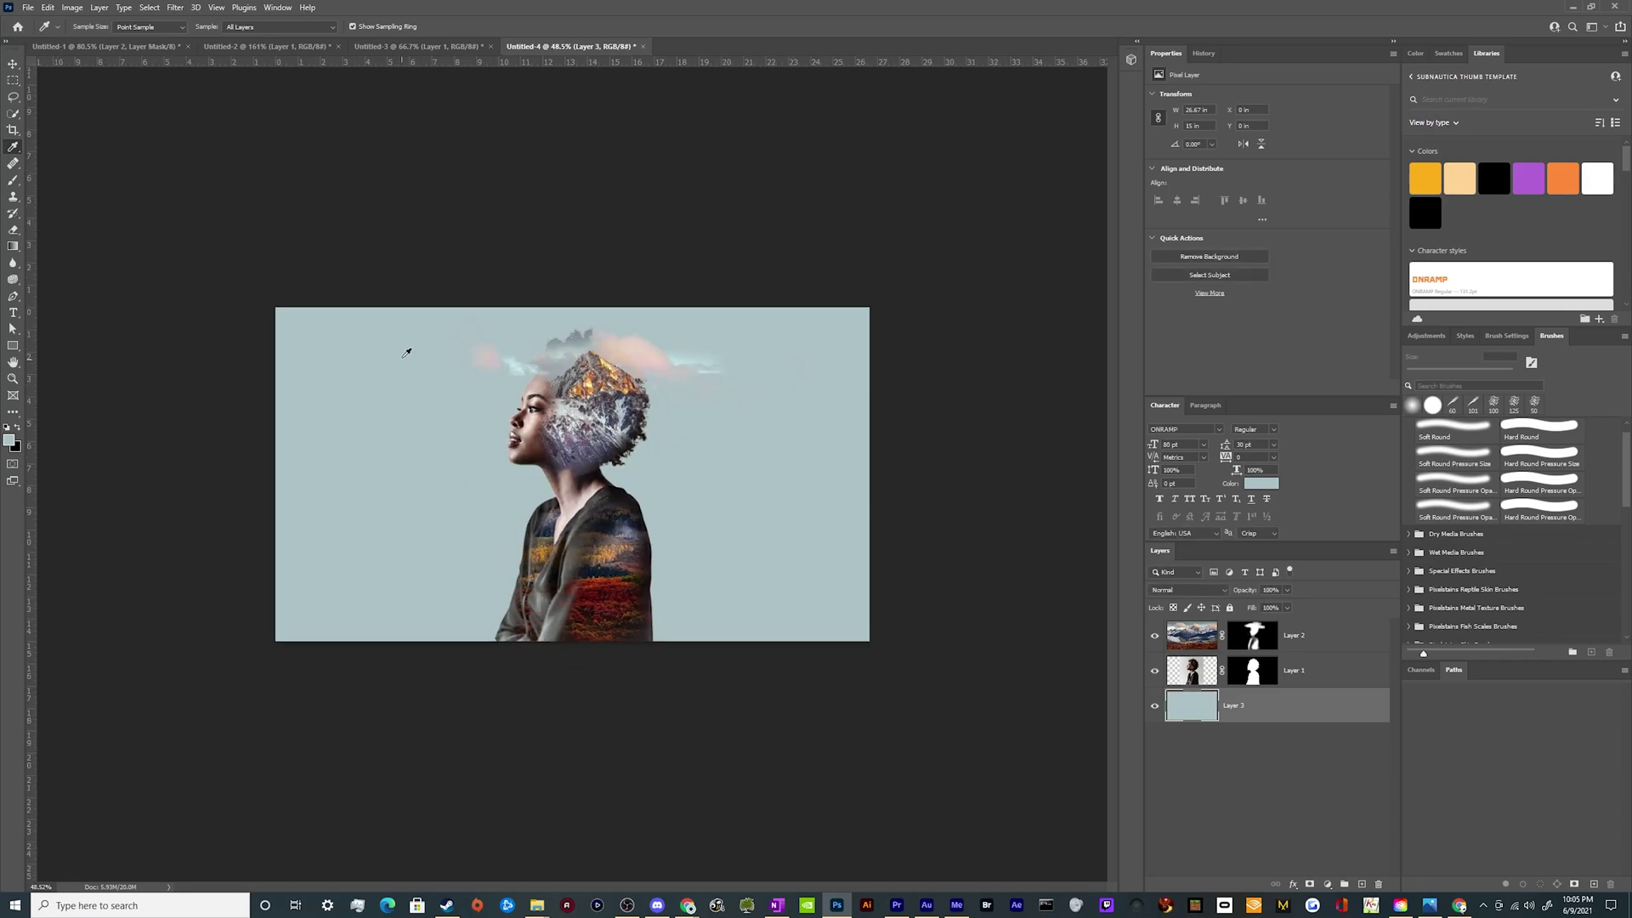
pyautogui.scroll(4, 421, 323)
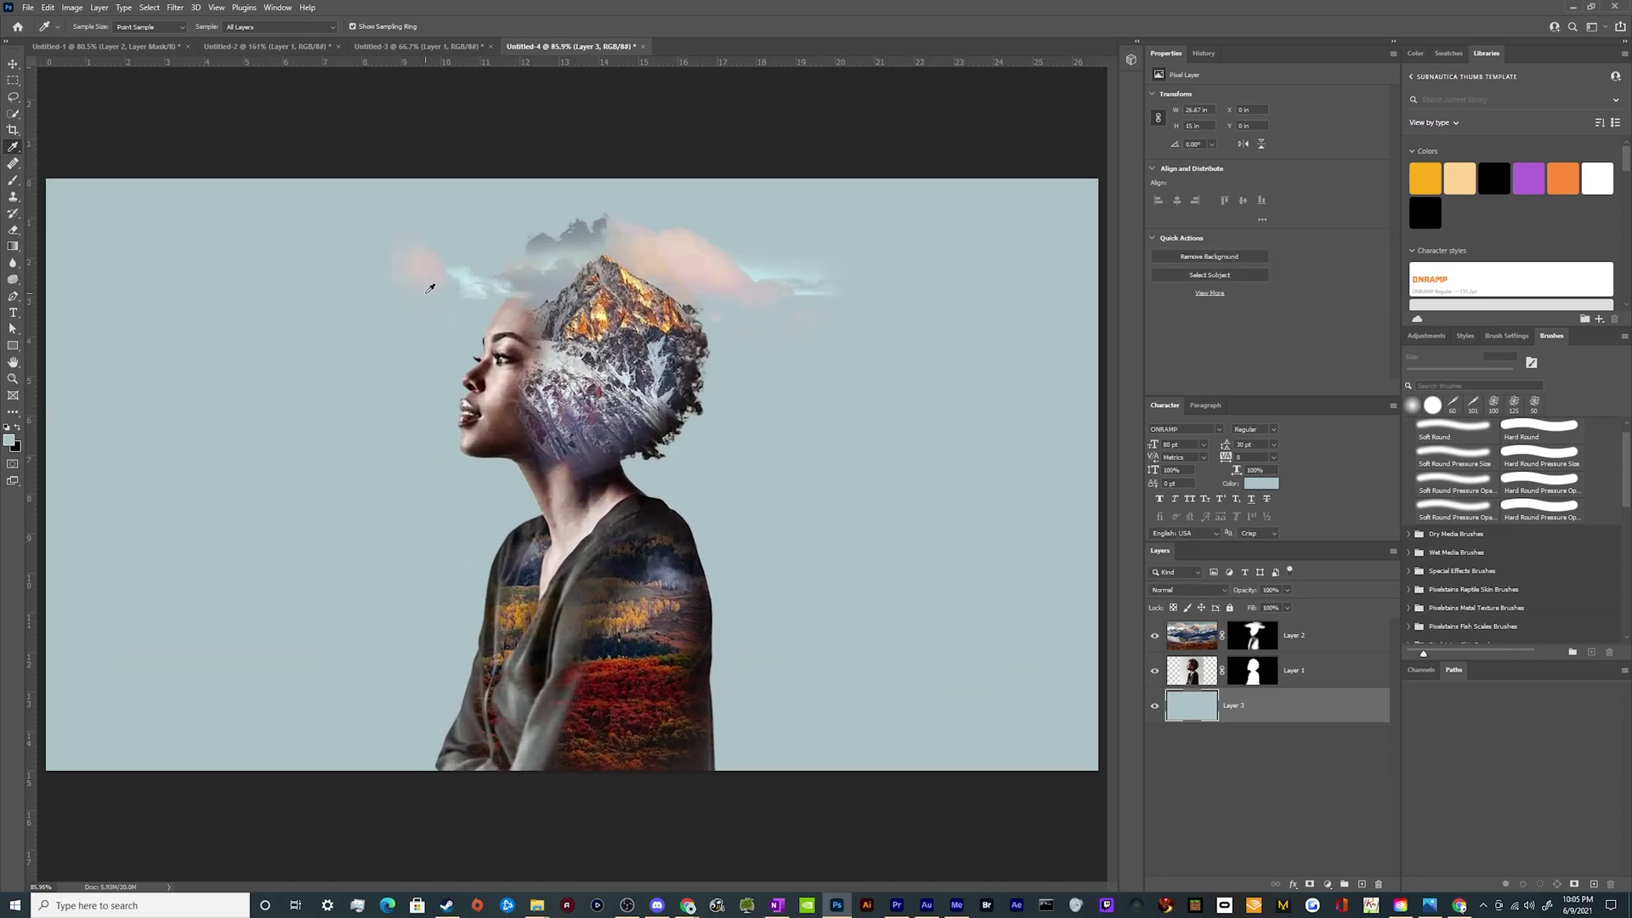
pyautogui.scroll(4, 504, 227)
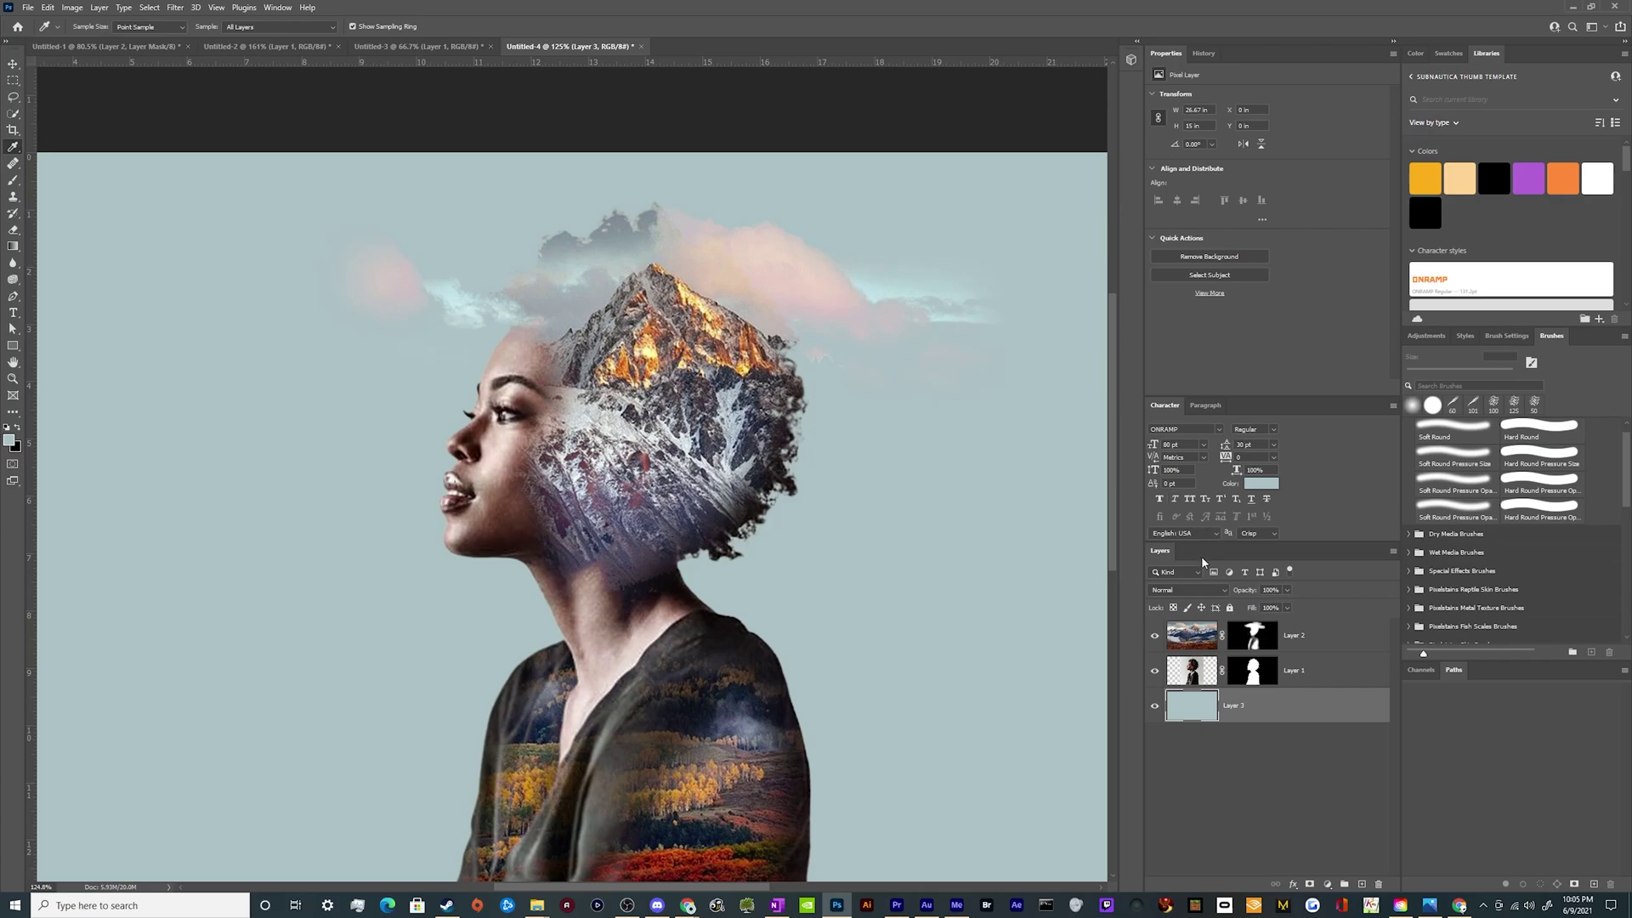
# On Layer 2's mask, enlarge the brush to 250 px and reveal pink clouds right of the head
pyautogui.click(1237, 637)
pyautogui.press('b')
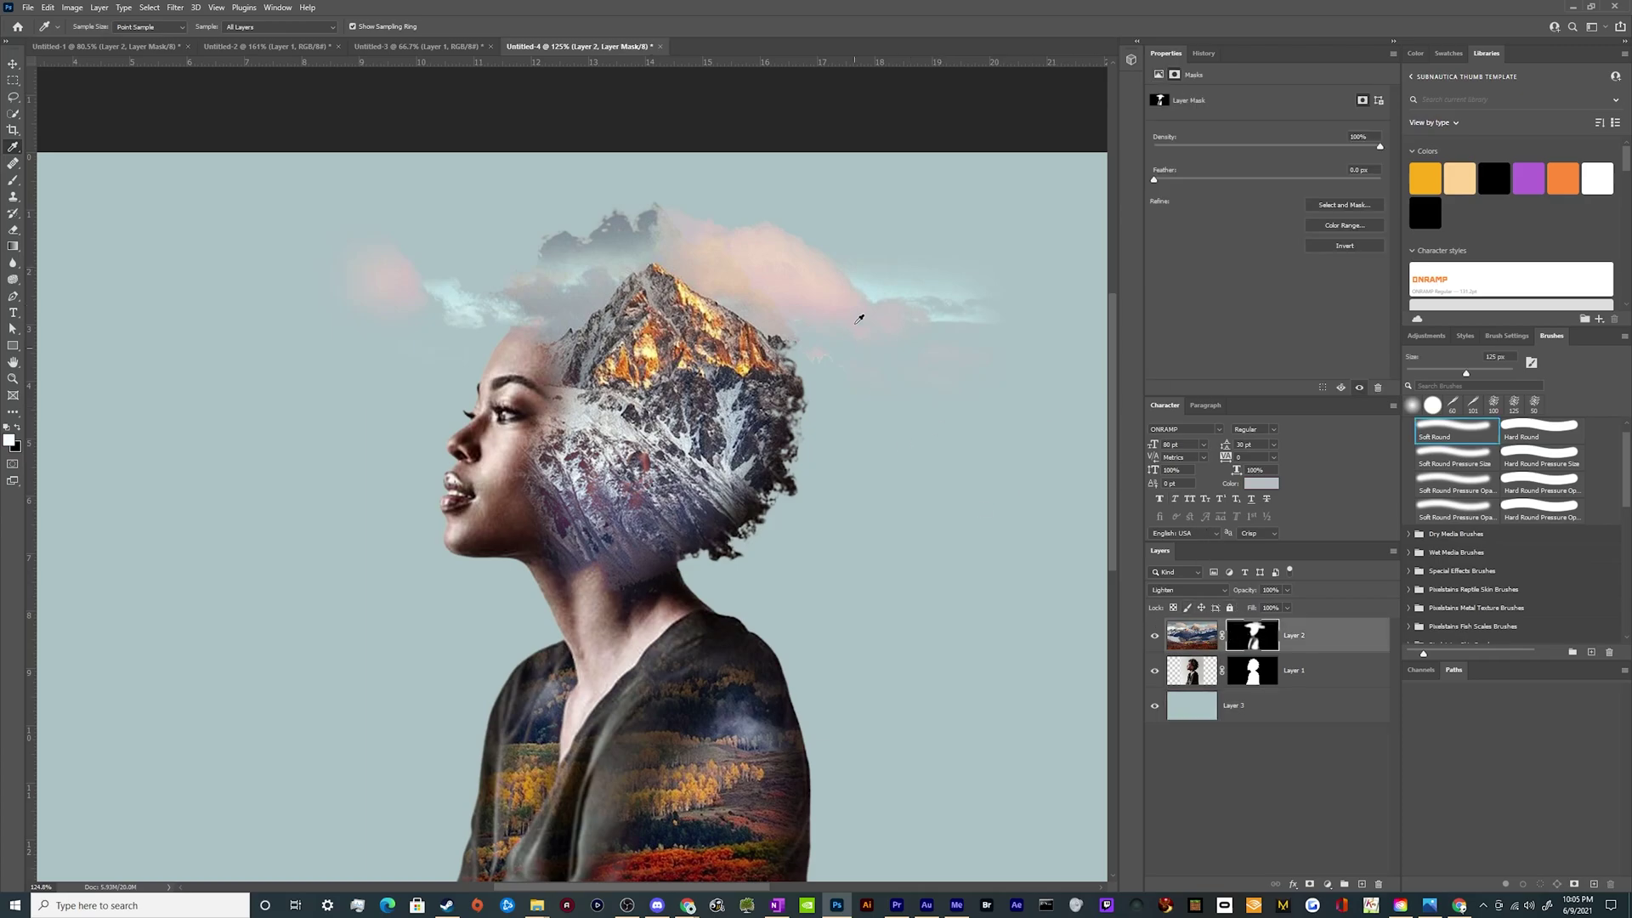
pyautogui.moveTo(1012, 321)
pyautogui.mouseDown()
pyautogui.moveTo(947, 353)
pyautogui.moveTo(880, 334)
pyautogui.moveTo(968, 396)
pyautogui.mouseUp()
pyautogui.scroll(-6, 960, 384)
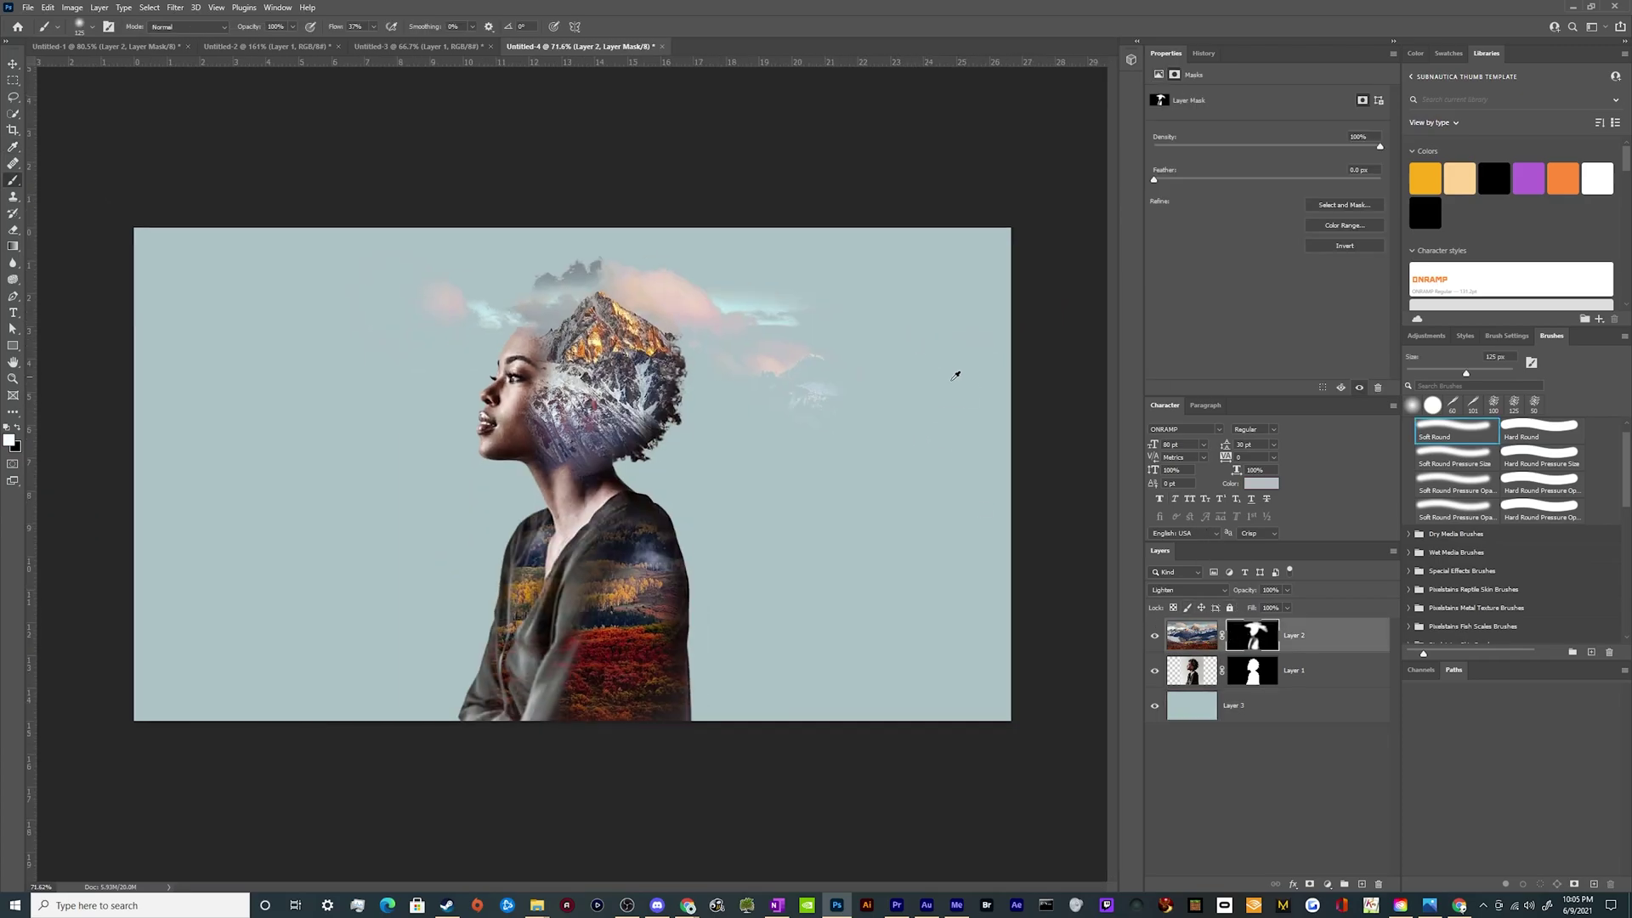
pyautogui.press(']')
pyautogui.press(']')
pyautogui.press(']')
pyautogui.moveTo(838, 364)
pyautogui.mouseDown()
pyautogui.moveTo(818, 329)
pyautogui.moveTo(1014, 342)
pyautogui.moveTo(890, 370)
pyautogui.moveTo(904, 403)
pyautogui.moveTo(1072, 432)
pyautogui.moveTo(813, 293)
pyautogui.mouseUp()
# Reveal snowy and pink-tinted mountains and clouds on both sides of the head and the left edge
pyautogui.moveTo(521, 222)
pyautogui.mouseDown()
pyautogui.moveTo(477, 303)
pyautogui.moveTo(296, 350)
pyautogui.moveTo(120, 346)
pyautogui.mouseUp()
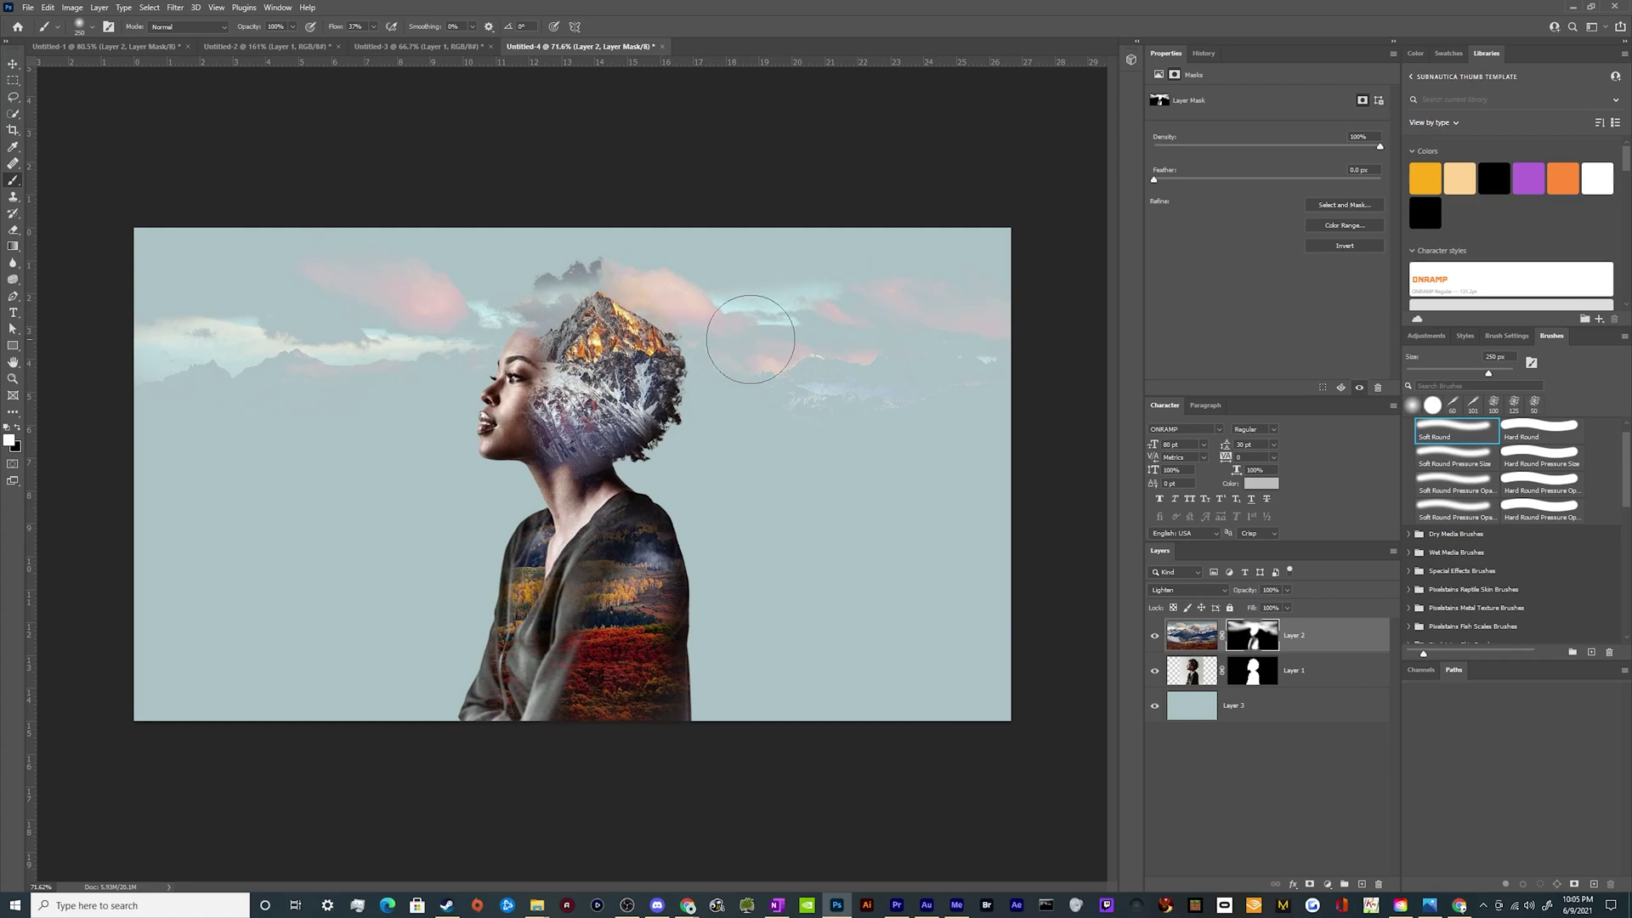
pyautogui.moveTo(750, 339)
pyautogui.mouseDown()
pyautogui.moveTo(763, 394)
pyautogui.moveTo(867, 437)
pyautogui.moveTo(692, 344)
pyautogui.moveTo(930, 412)
pyautogui.mouseUp()
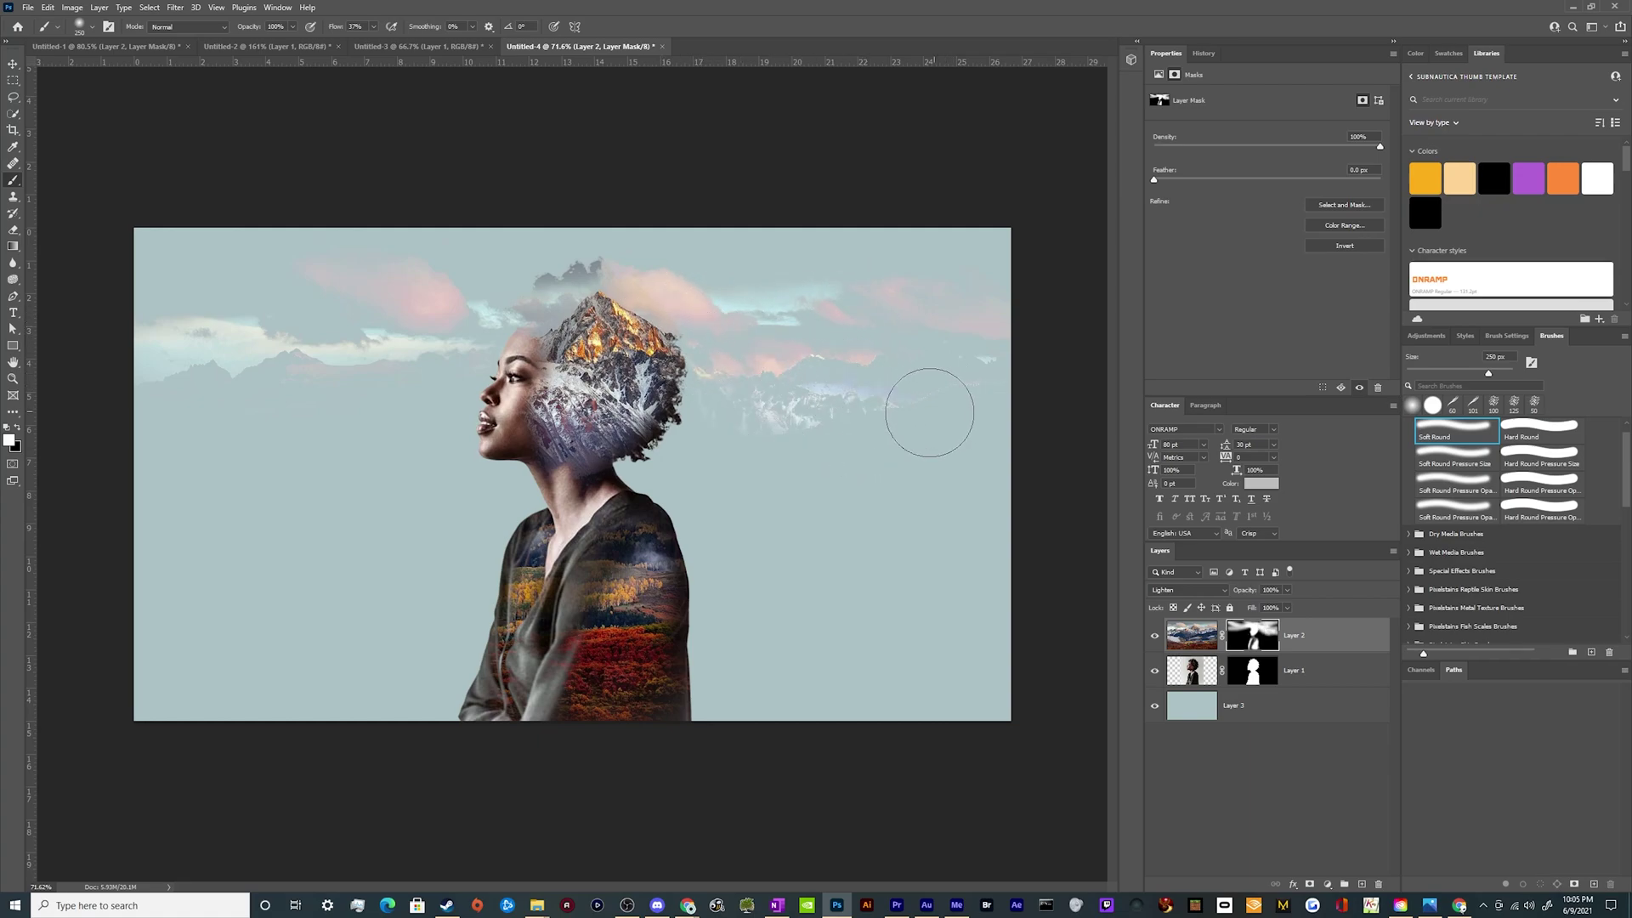
pyautogui.moveTo(445, 309); pyautogui.dragTo(332, 442)
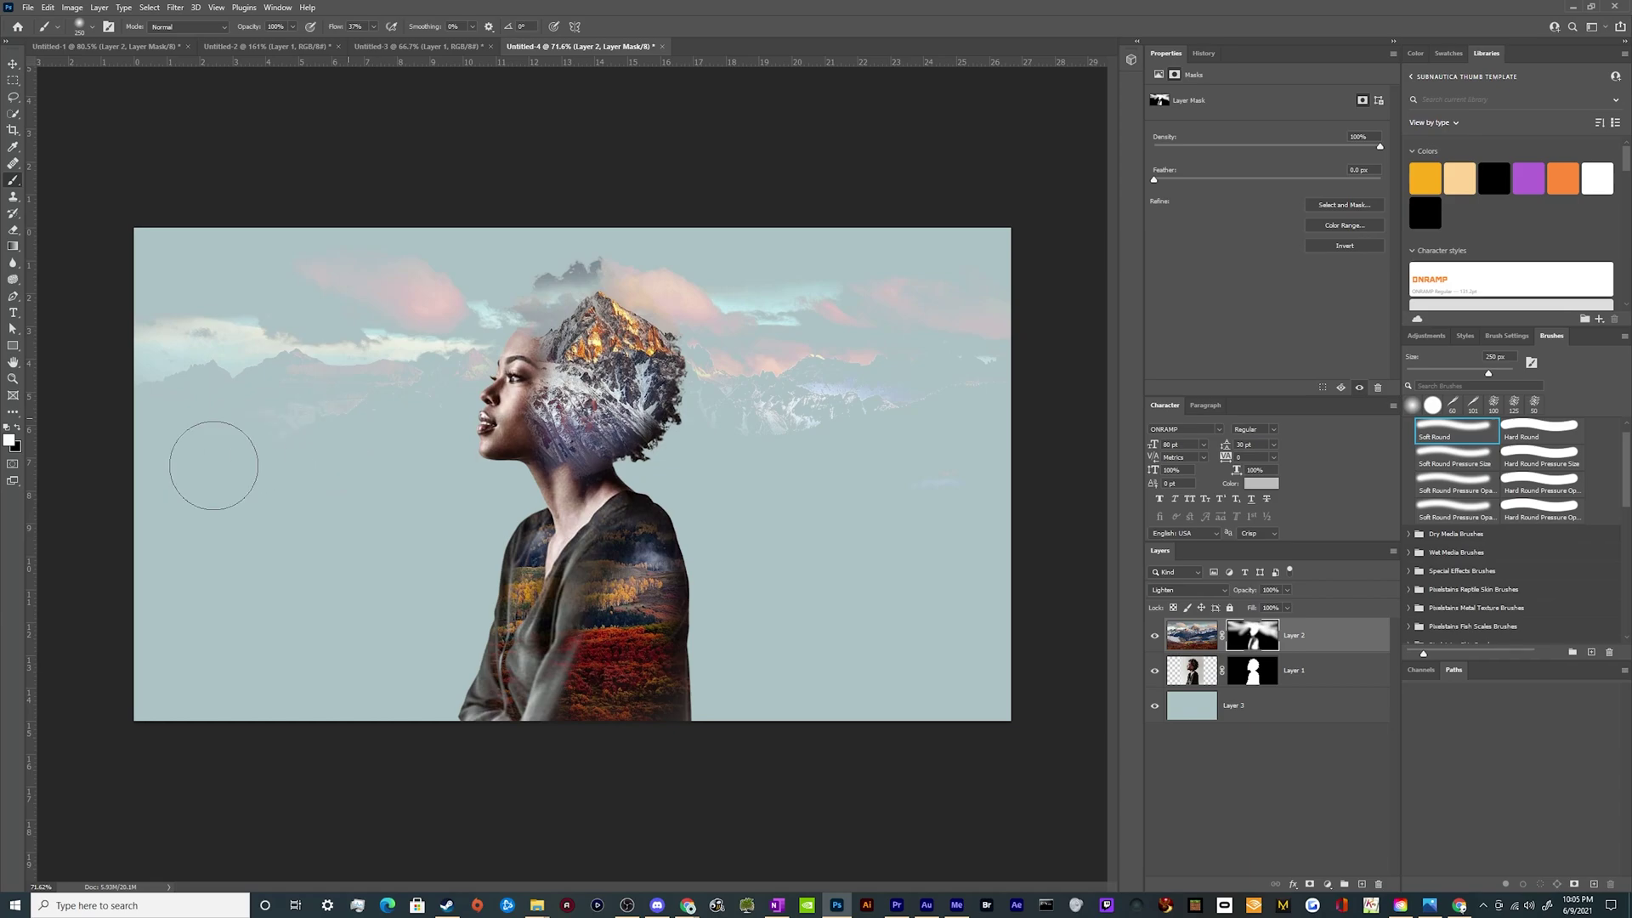
pyautogui.moveTo(214, 465); pyautogui.dragTo(59, 415)
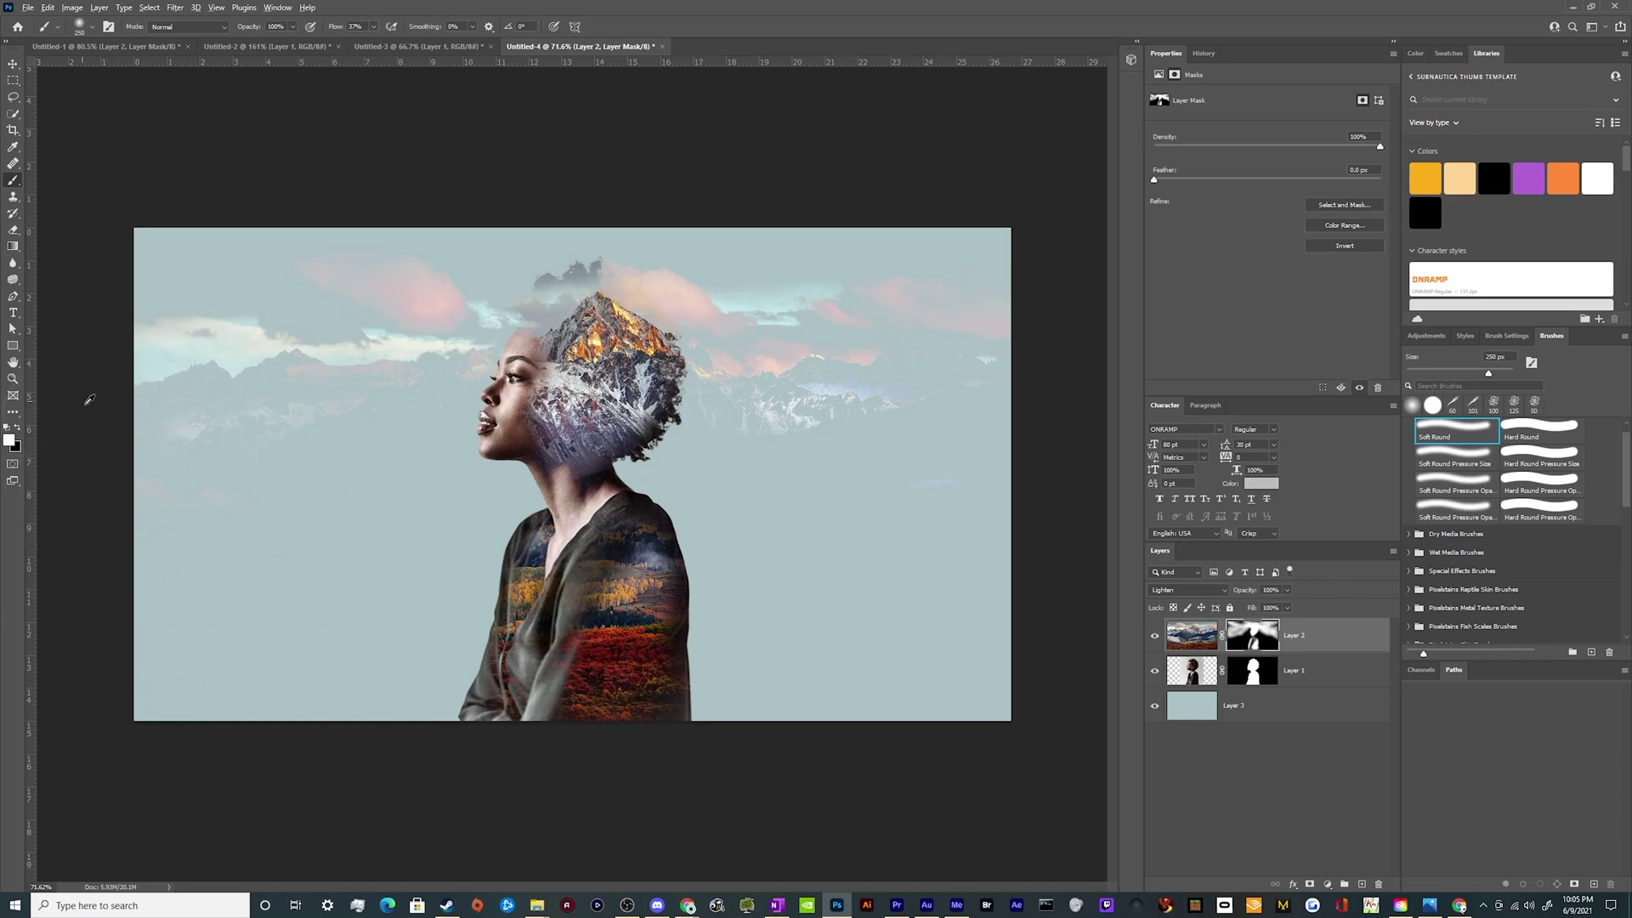
pyautogui.scroll(2, 90, 400)
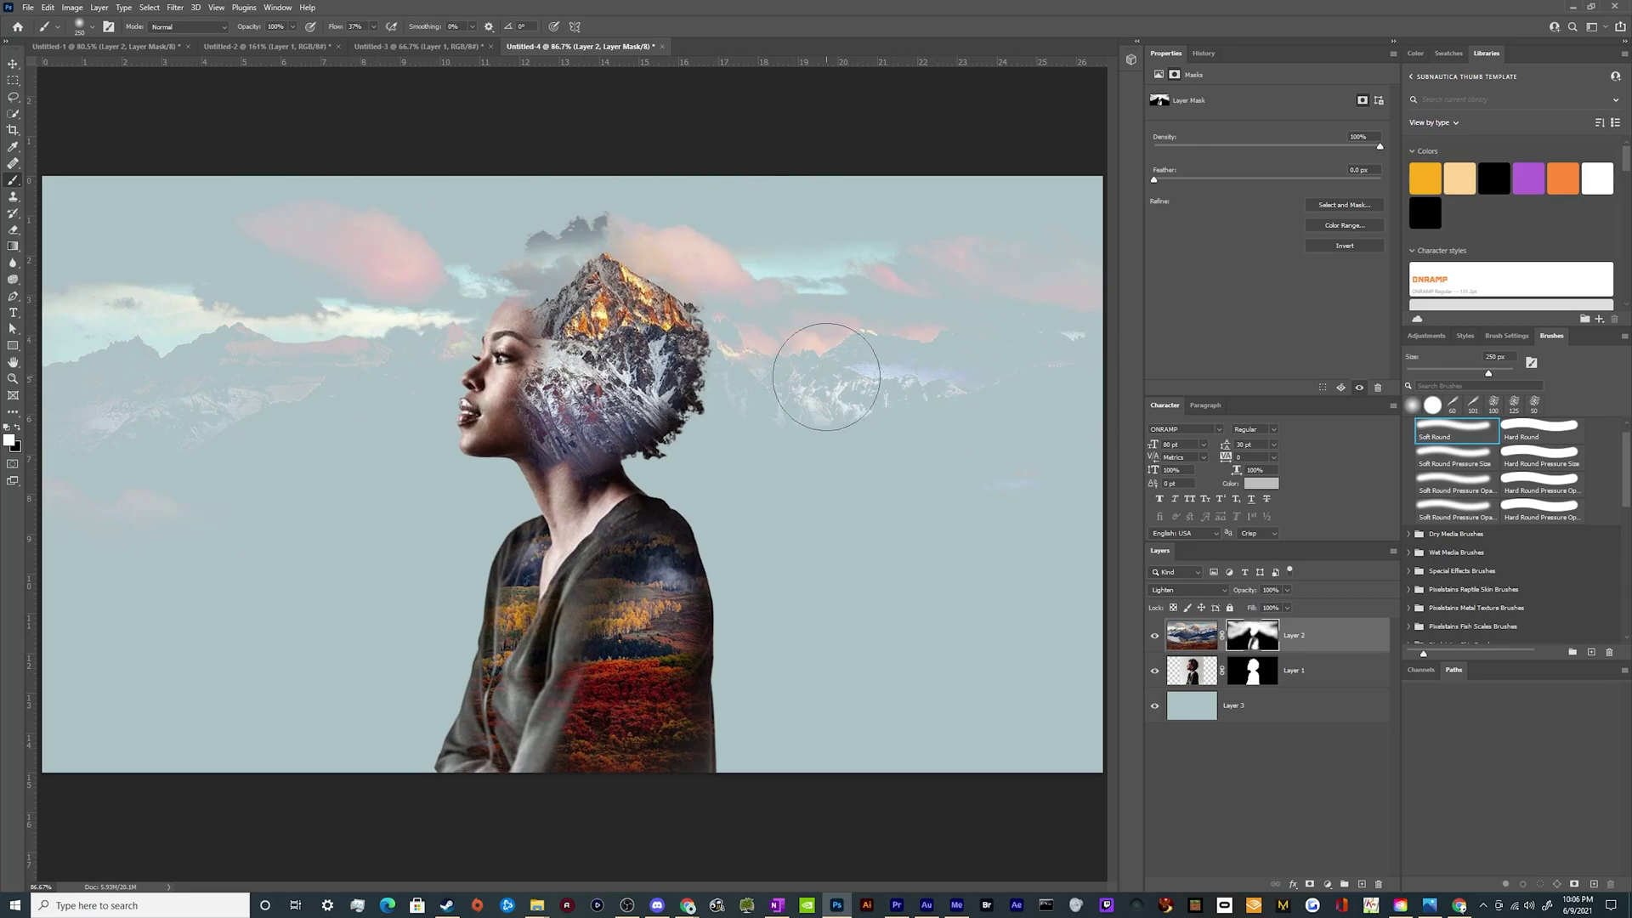
pyautogui.scroll(-2, 739, 283)
pyautogui.scroll(2, 734, 301)
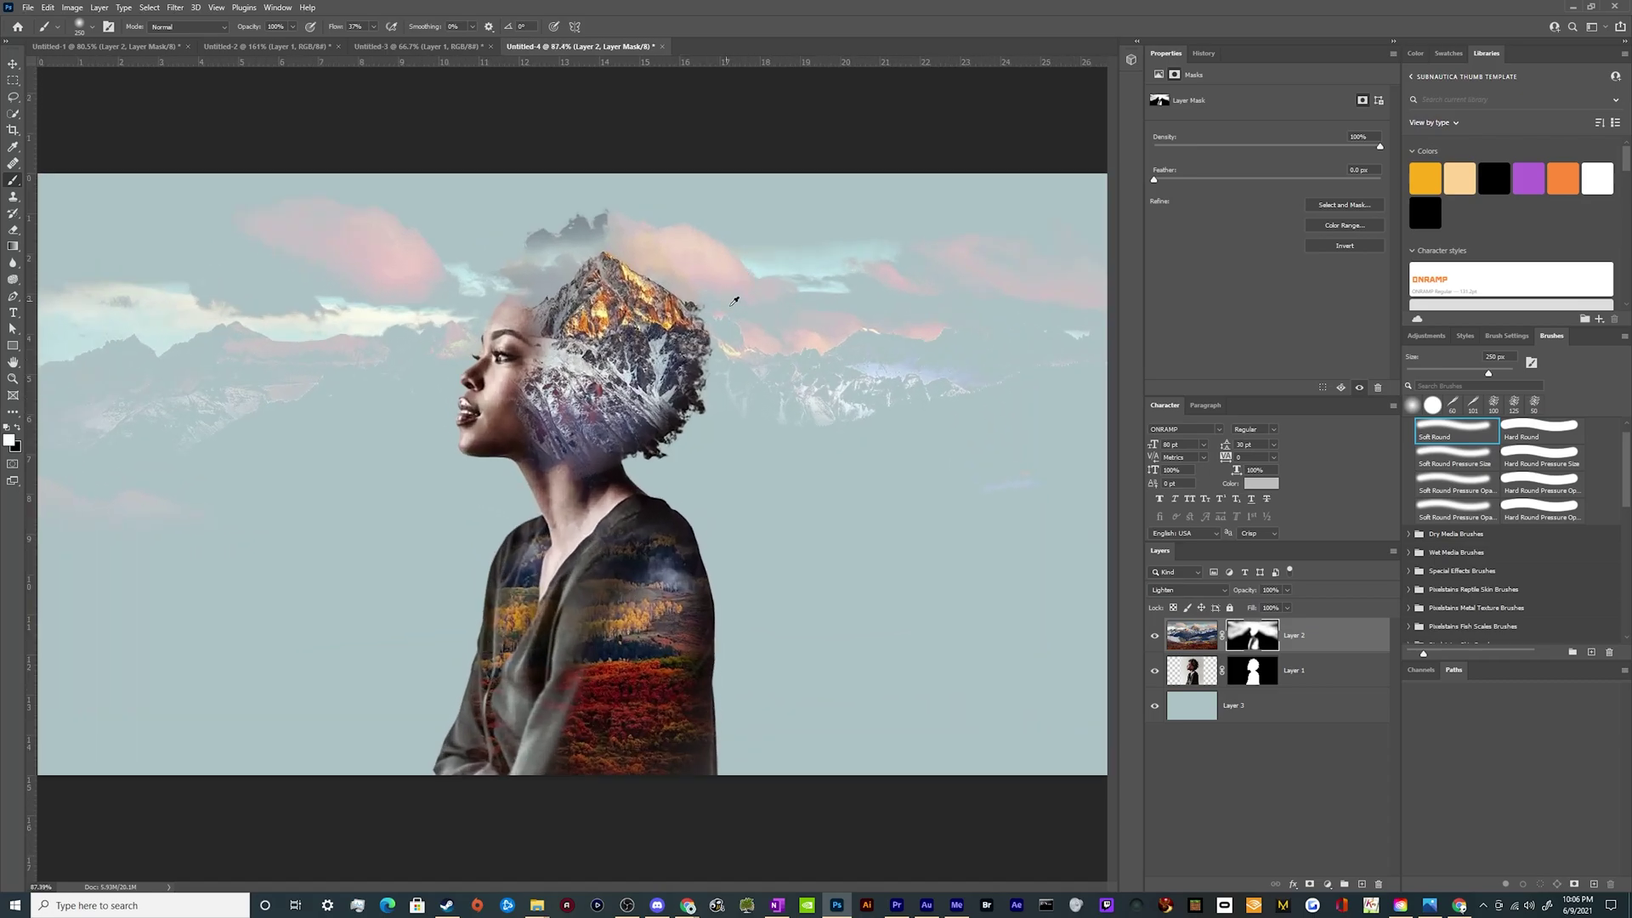
# Sample a lighter canvas colour, brush her head and shoulders into view, then swap to black
pyautogui.keyDown('alt'); pyautogui.click(1007, 303); pyautogui.keyUp('alt')
pyautogui.scroll(-1, 894, 306)
pyautogui.press('v')
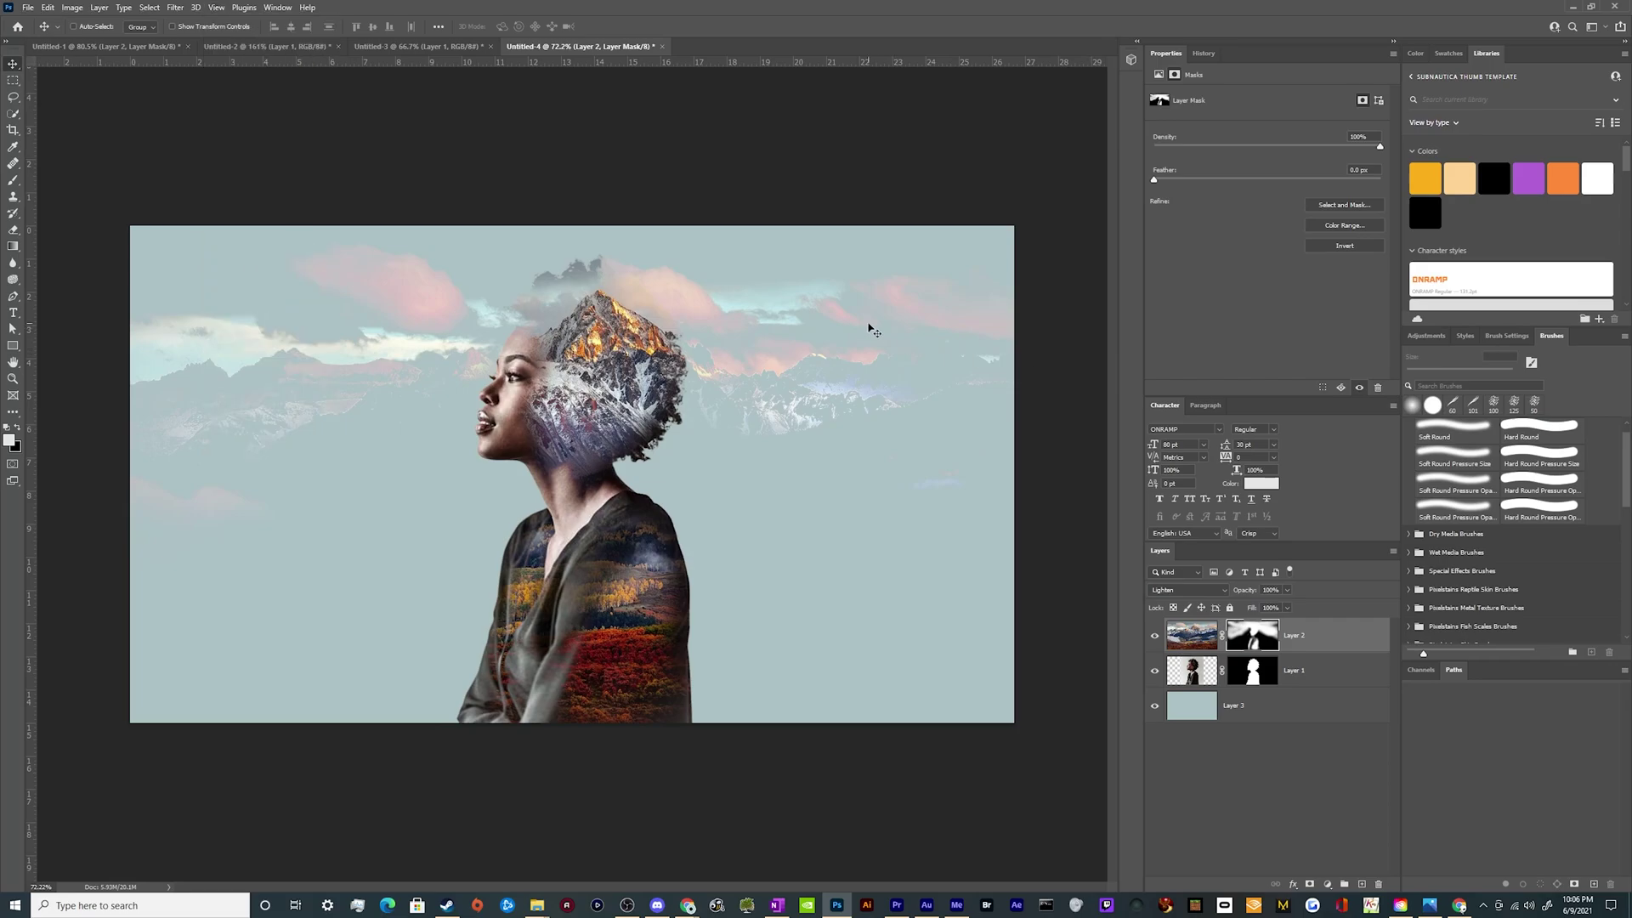
pyautogui.press('b')
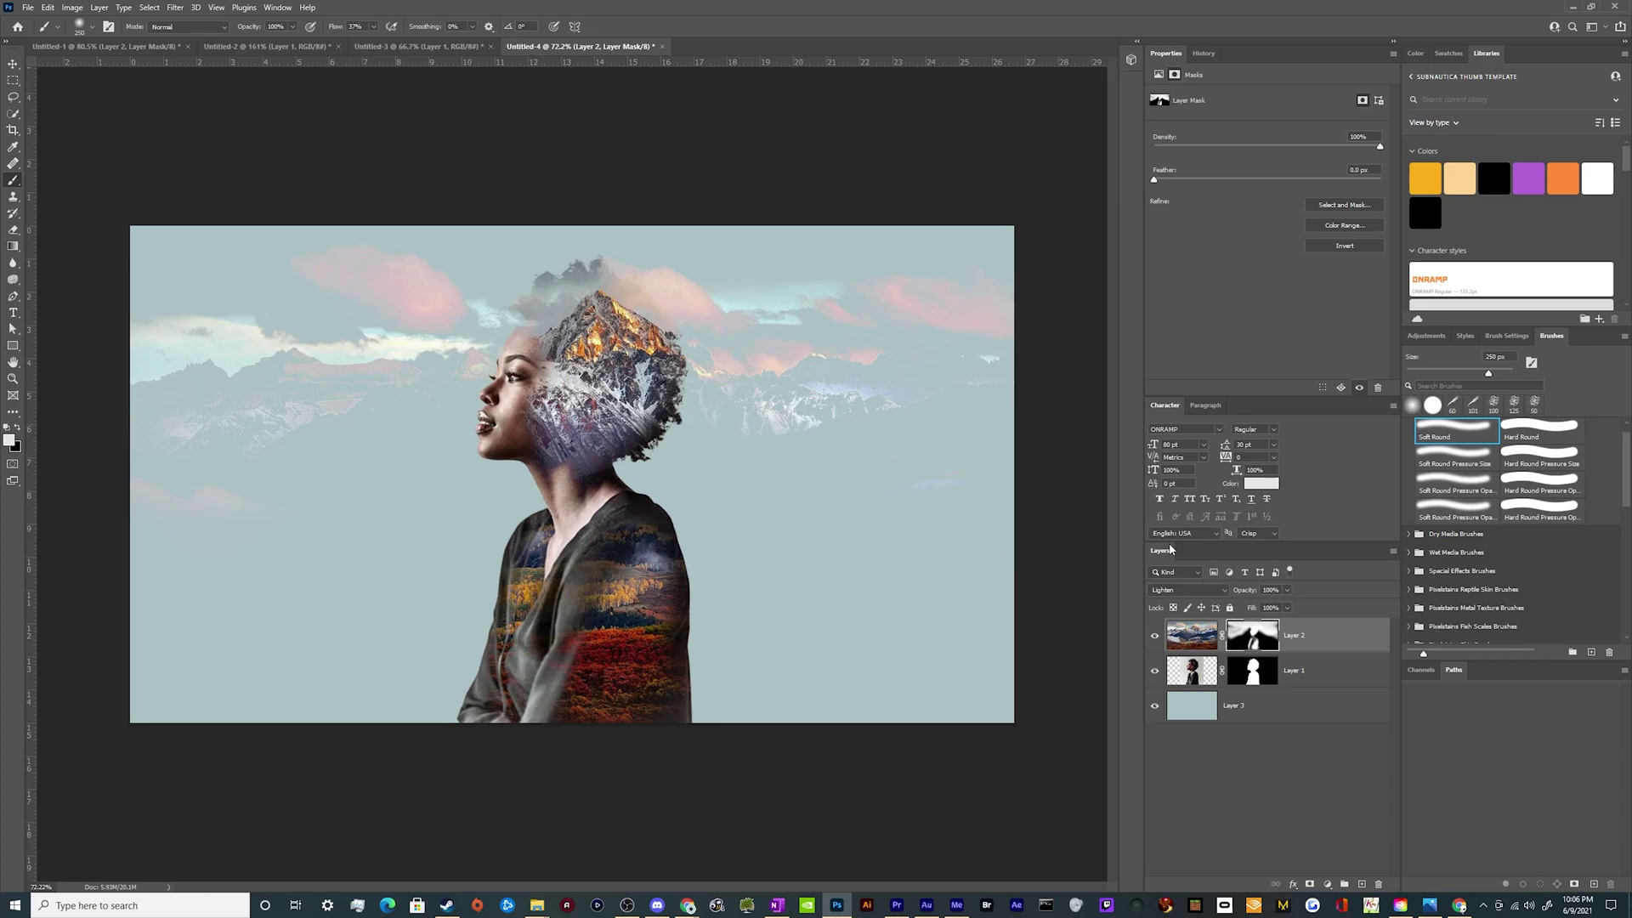
pyautogui.scroll(3, 700, 382)
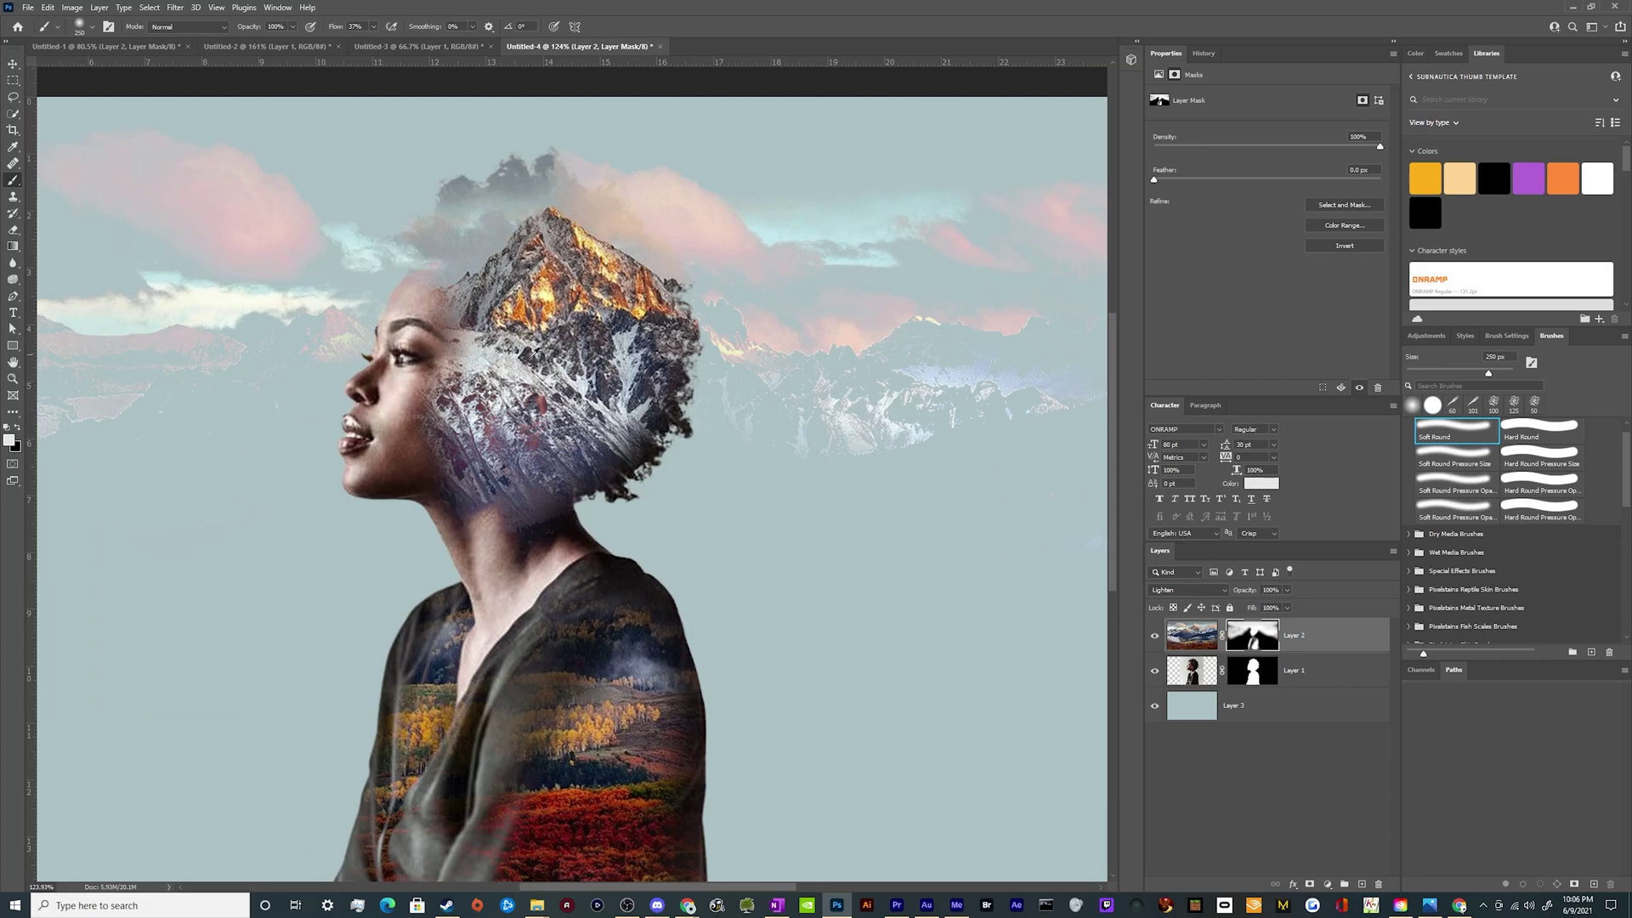
pyautogui.moveTo(518, 516); pyautogui.dragTo(603, 506)
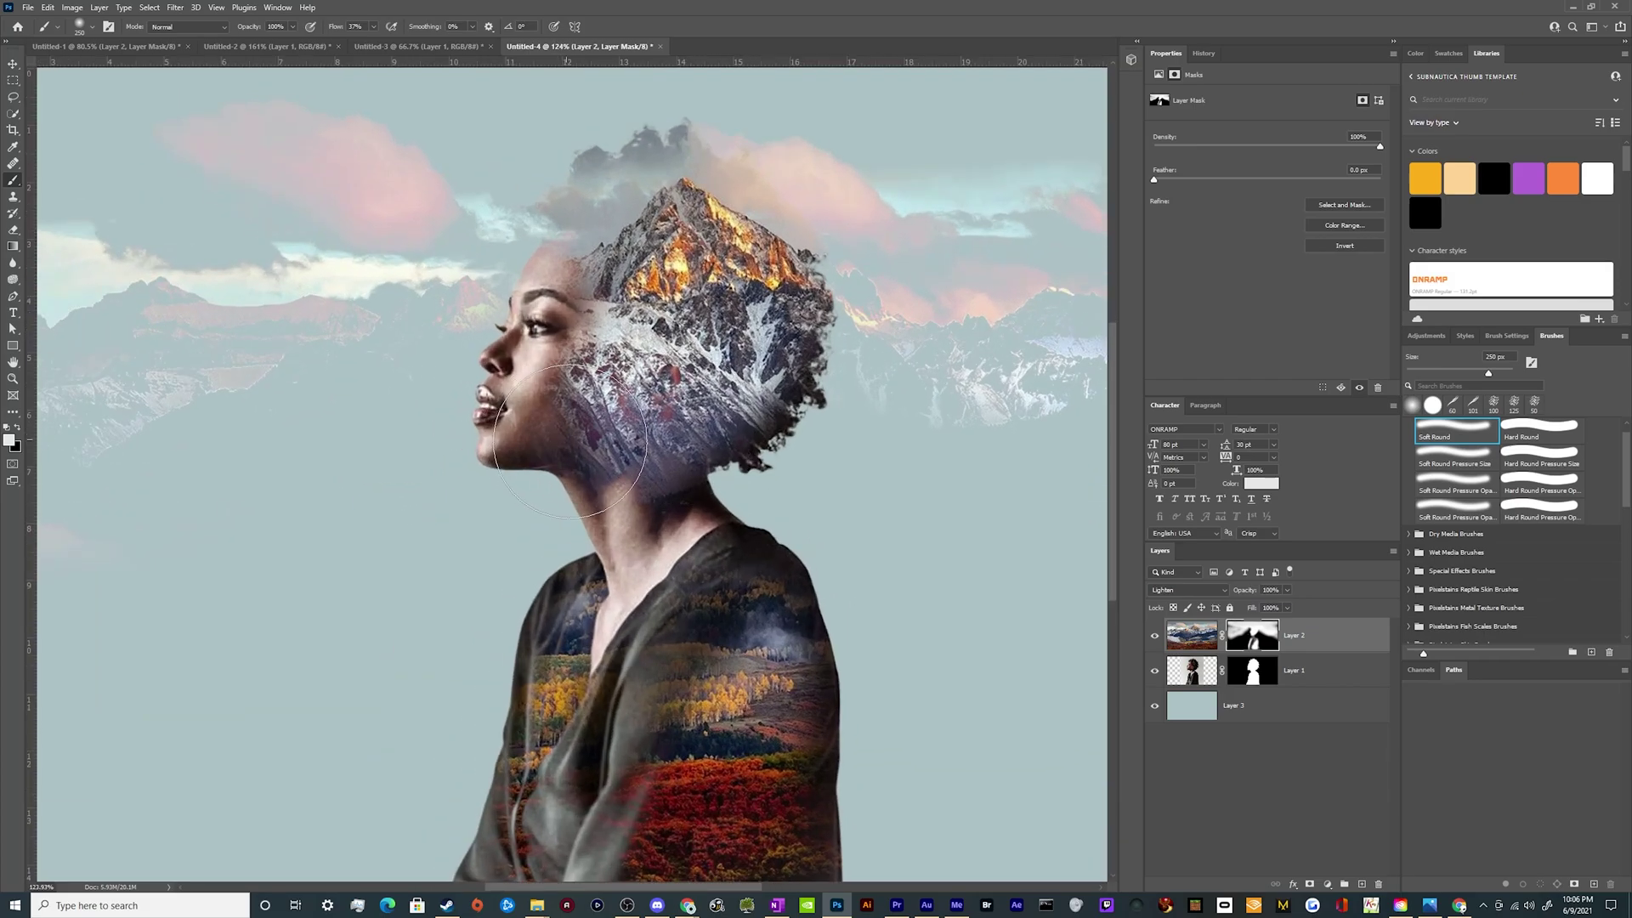
pyautogui.press('x')
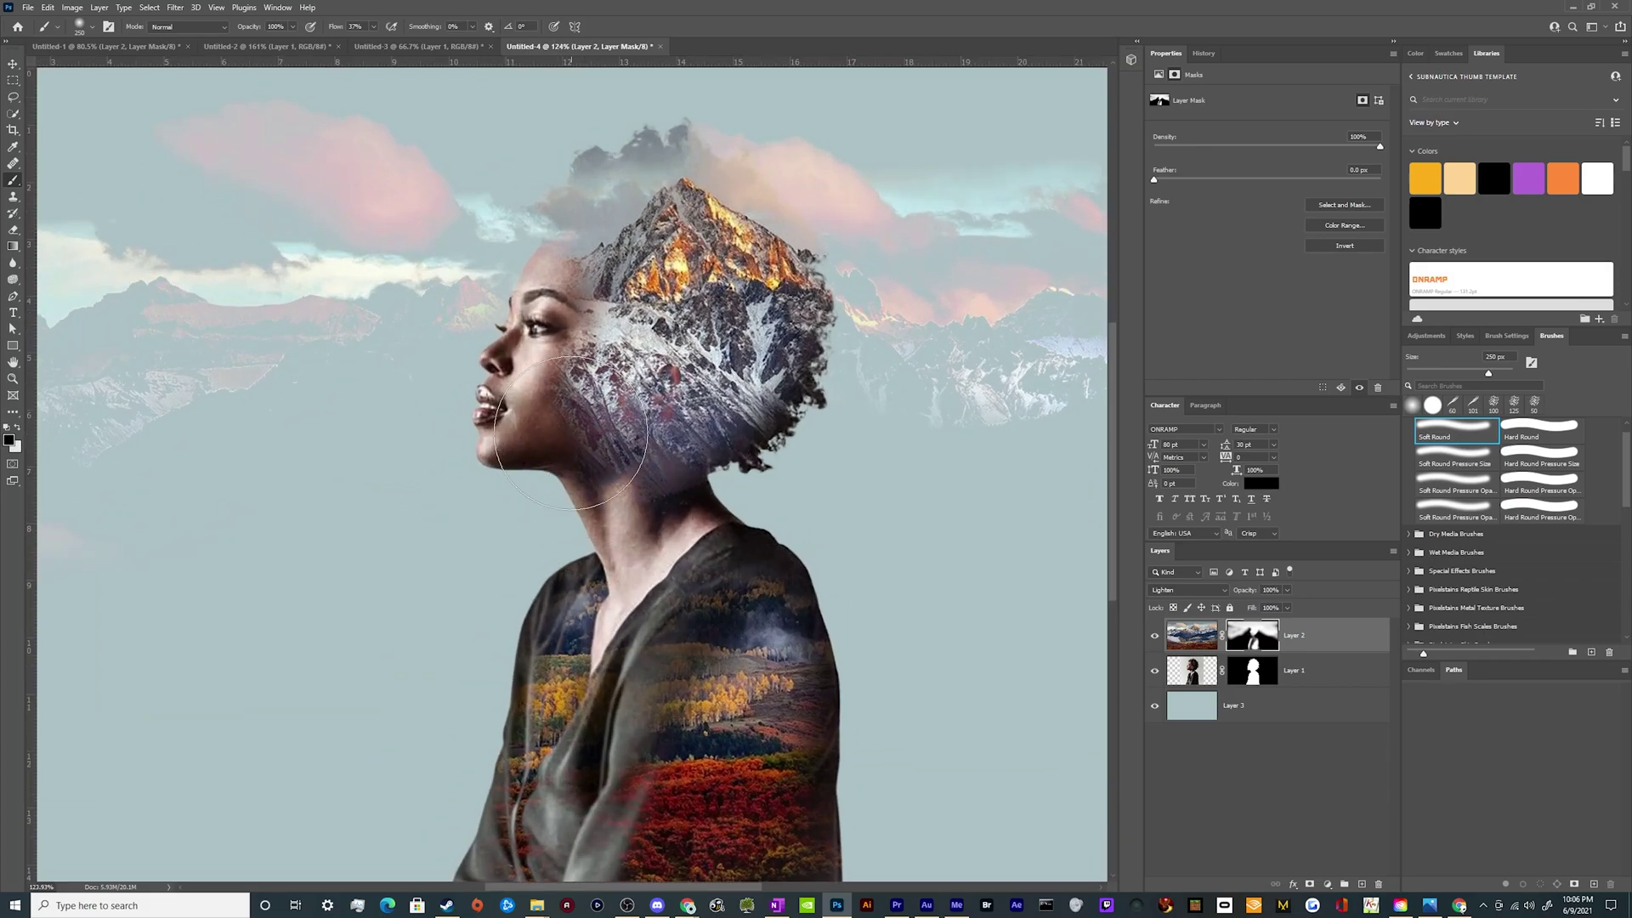
# Paint darker cloud into the top of her hair on Layer 2's mask
pyautogui.moveTo(599, 255); pyautogui.dragTo(582, 213)
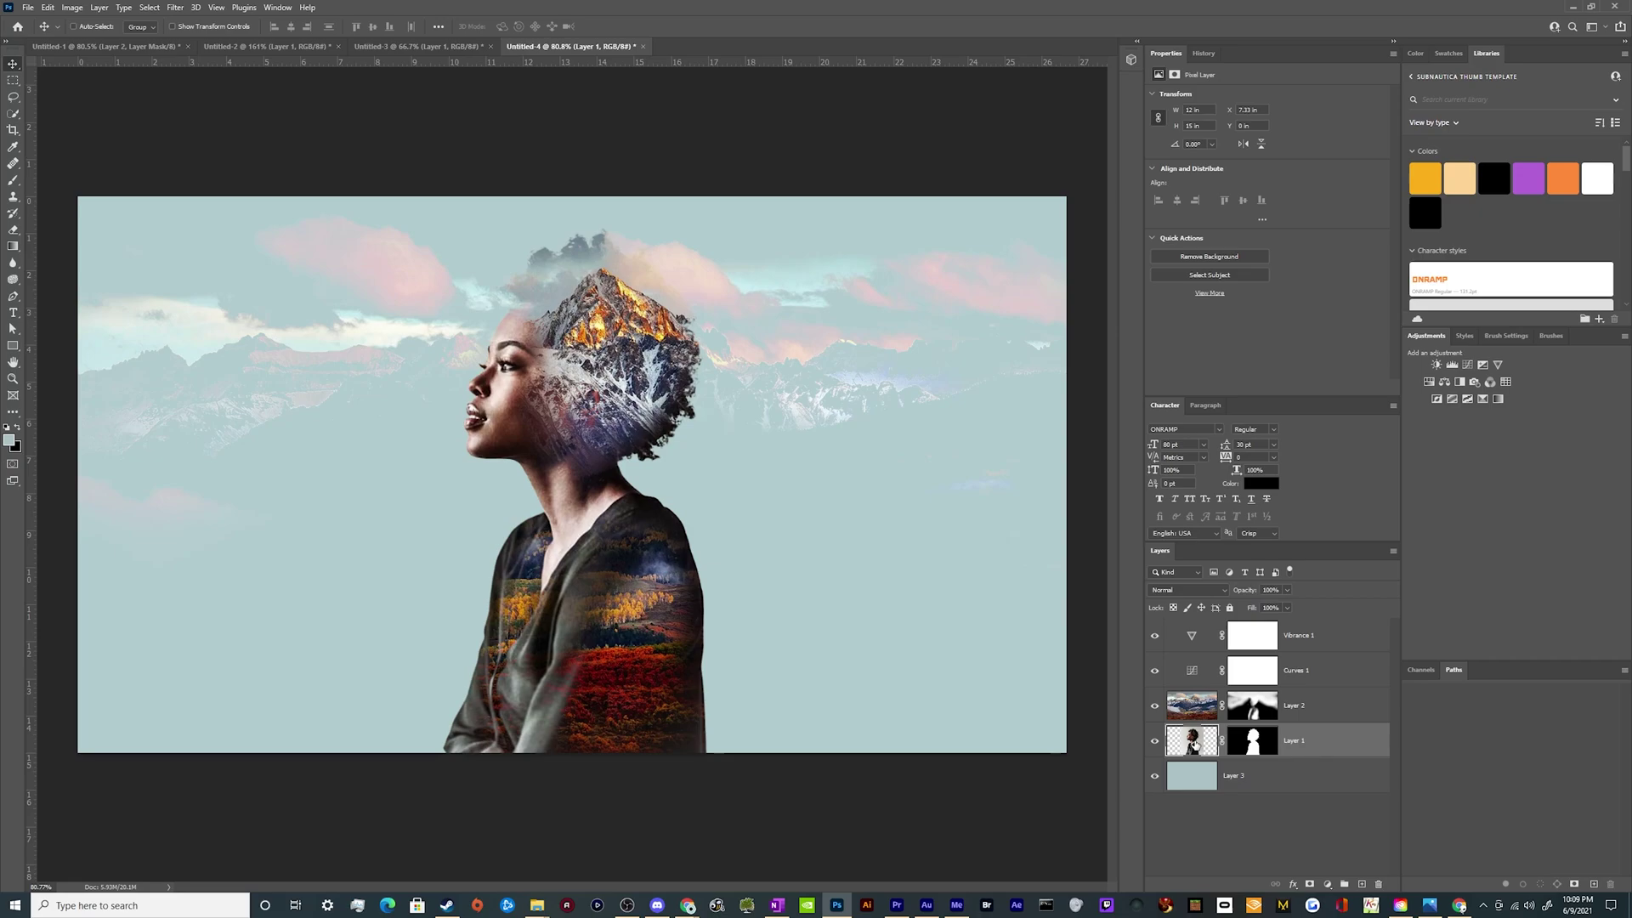
pyautogui.press('ctrl')
pyautogui.click(1480, 384)
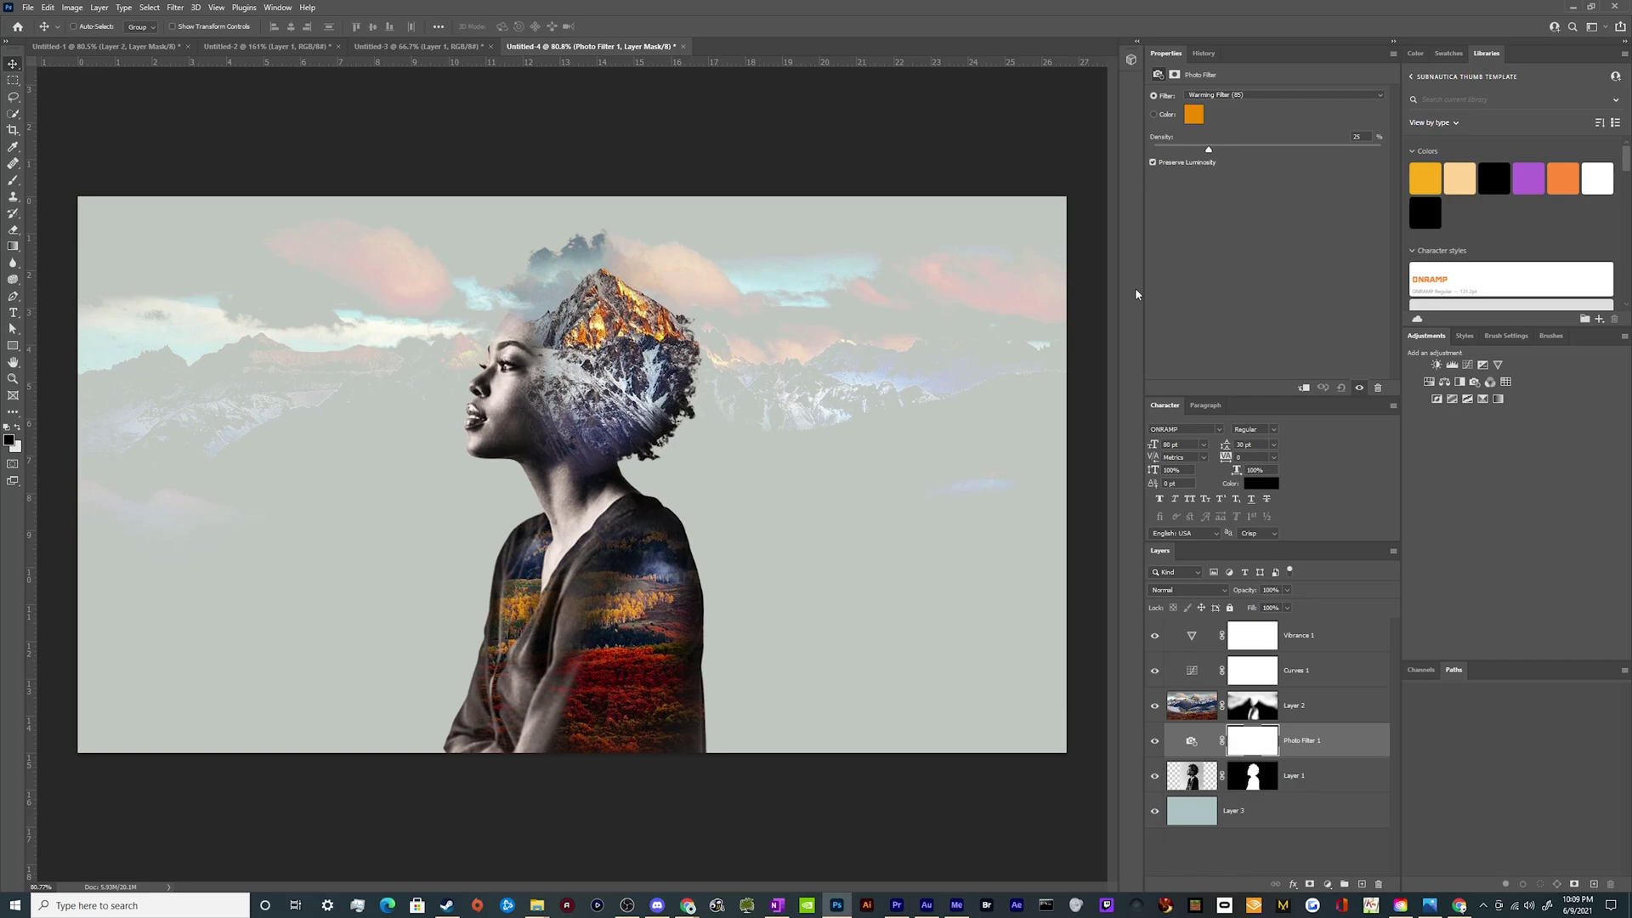
pyautogui.hotkey('ctrl', 'z')
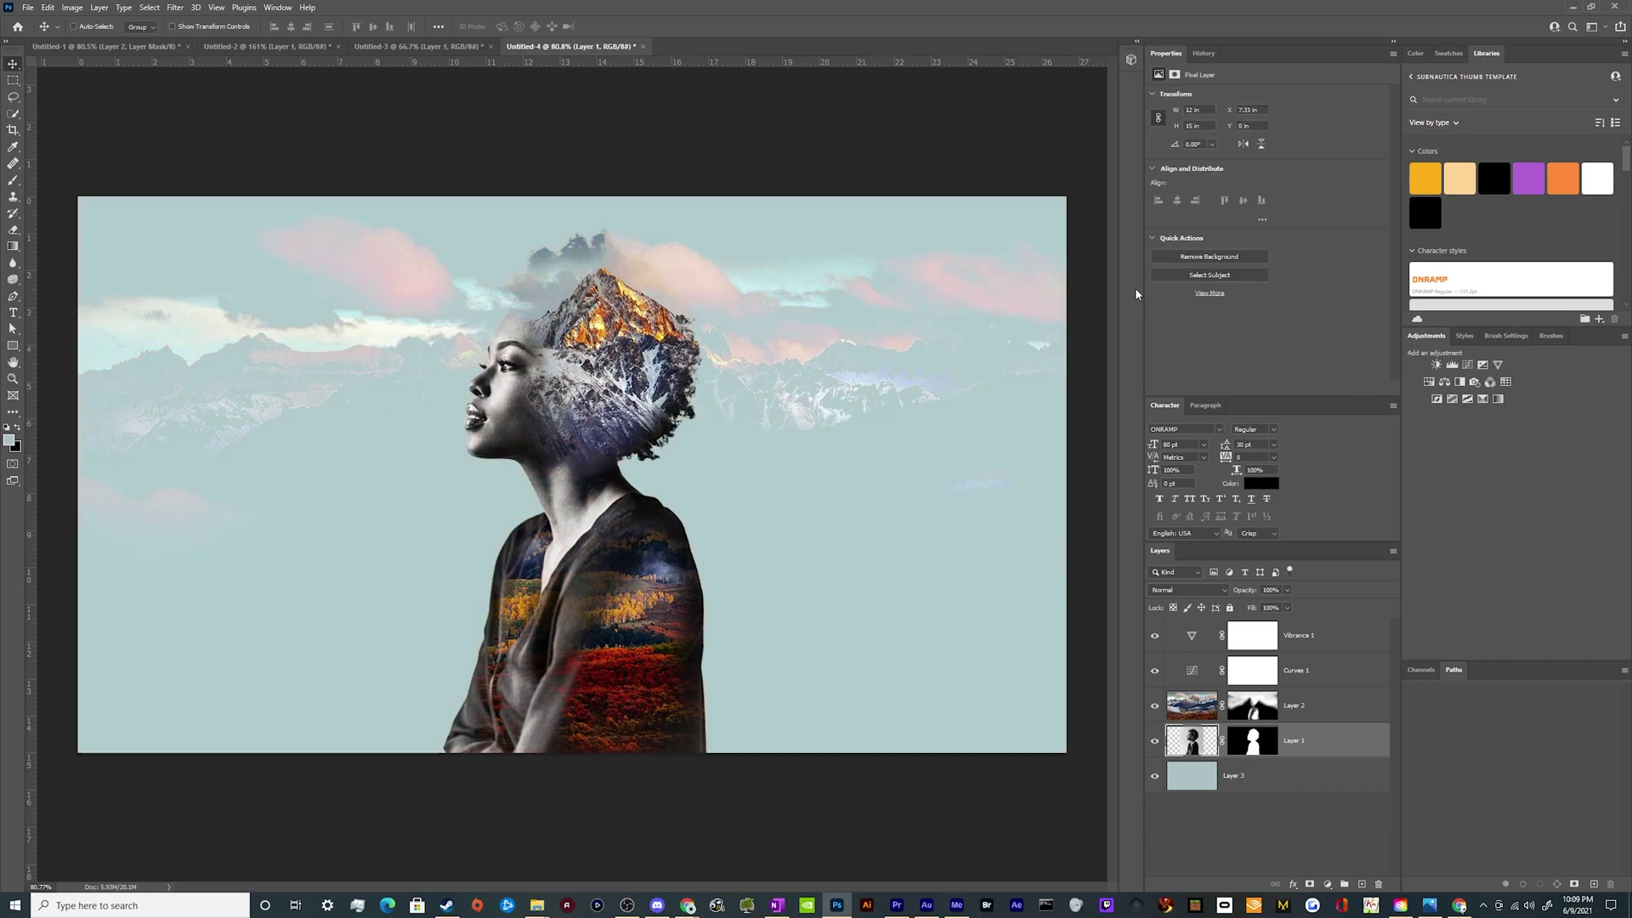